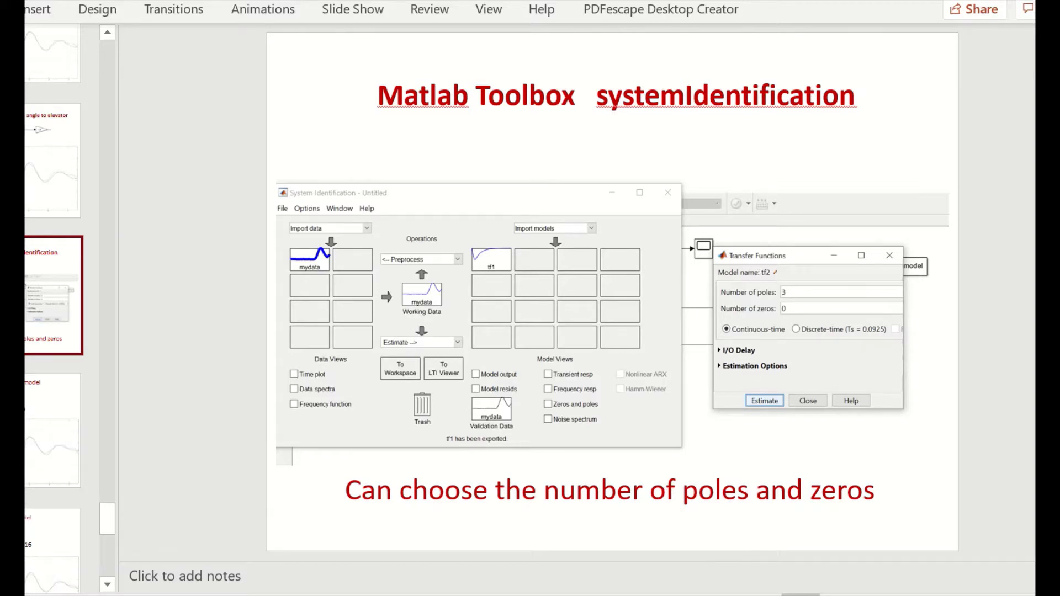
Switch to the model_DK1 model in Simulink and check the Zero-Order Hold block's sample time.
click(886, 573)
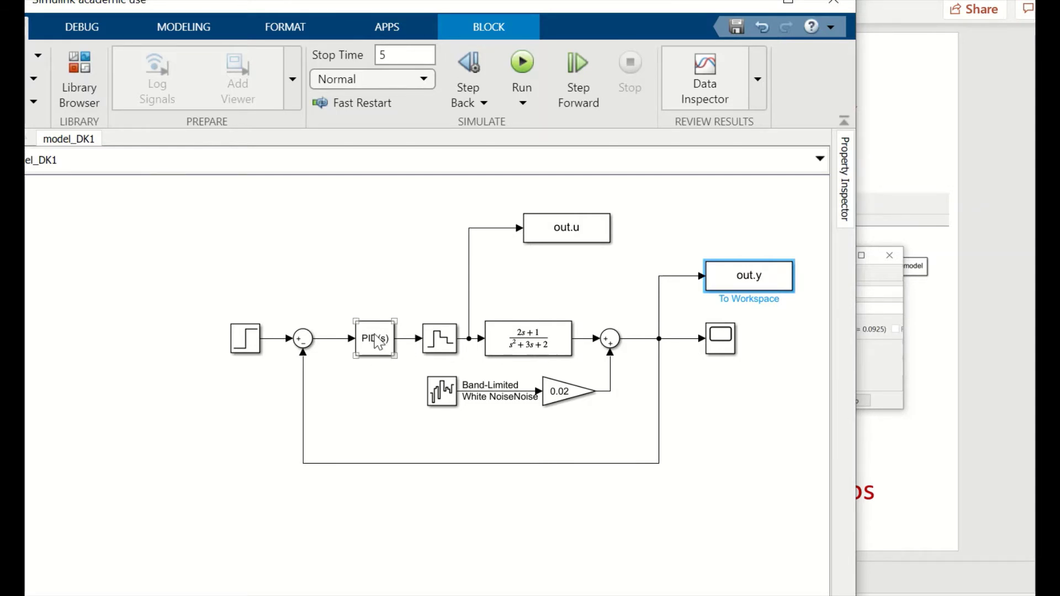
double_click(444, 343)
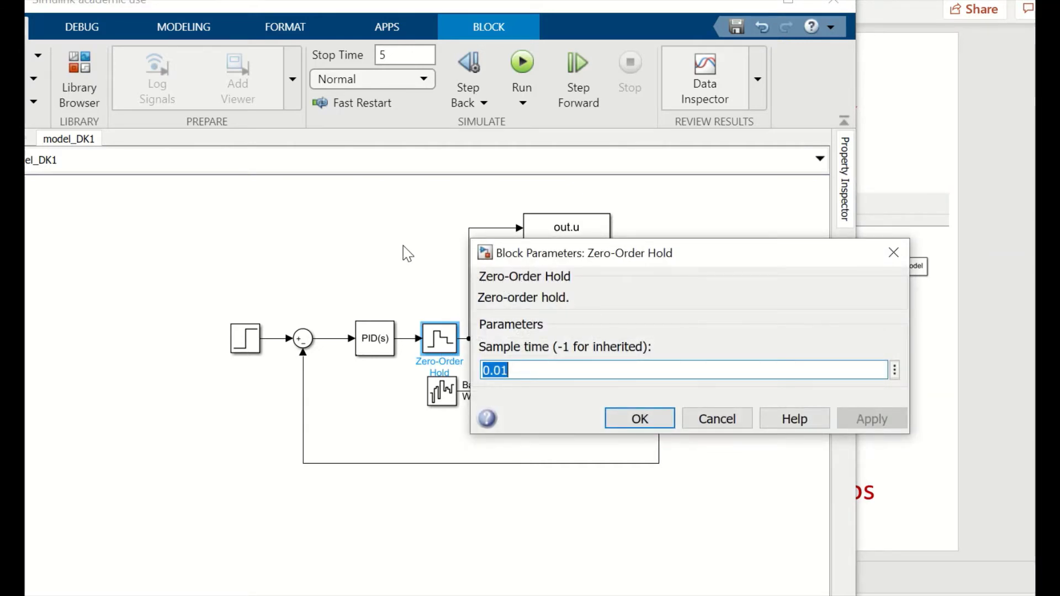
click(636, 419)
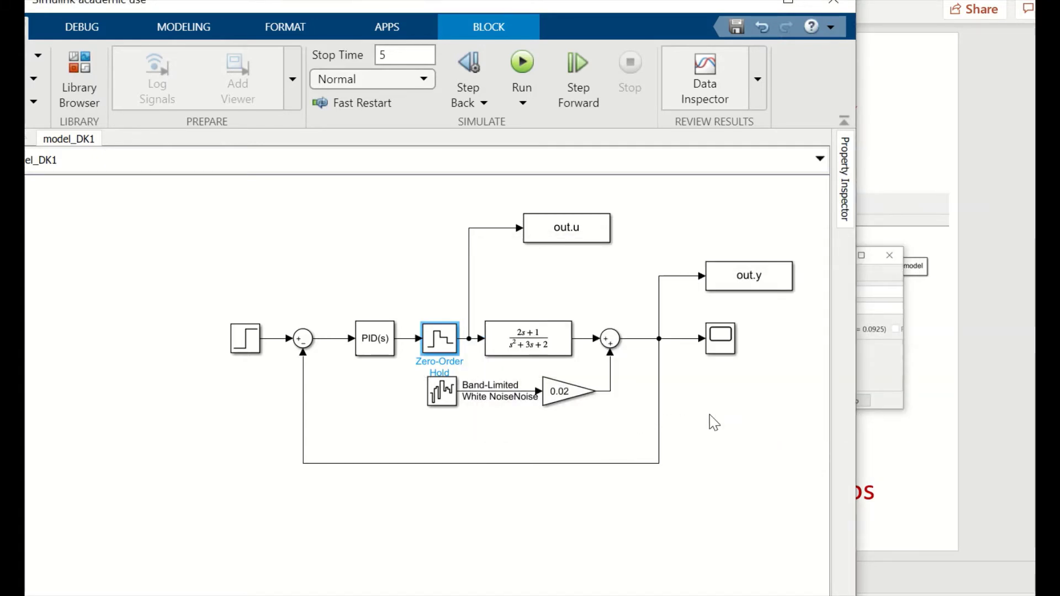
double_click(440, 341)
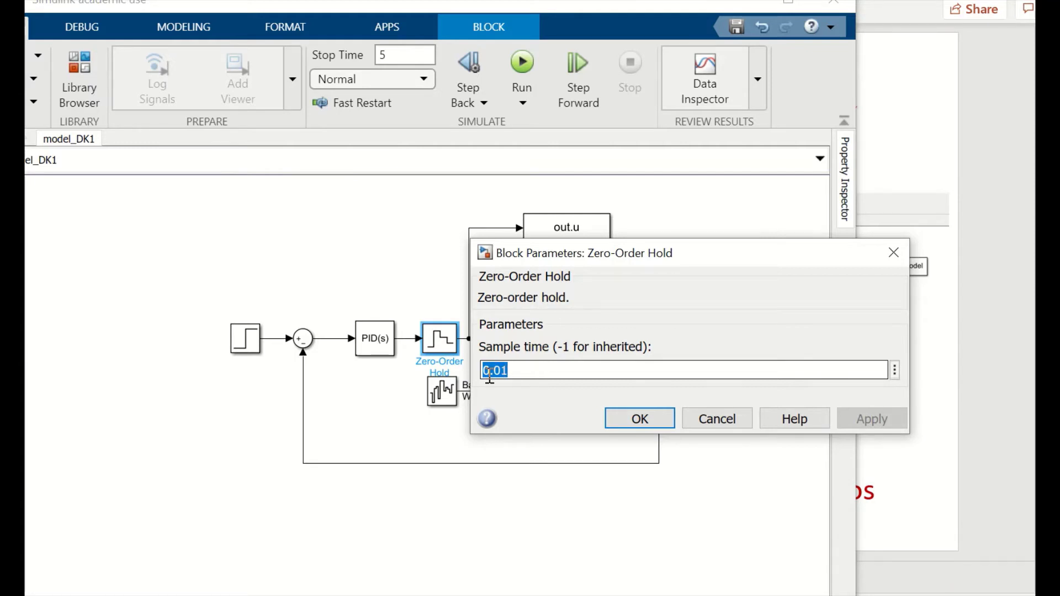
click(636, 420)
Set the Gain block that scales the band-limited white noise to 0.
click(518, 340)
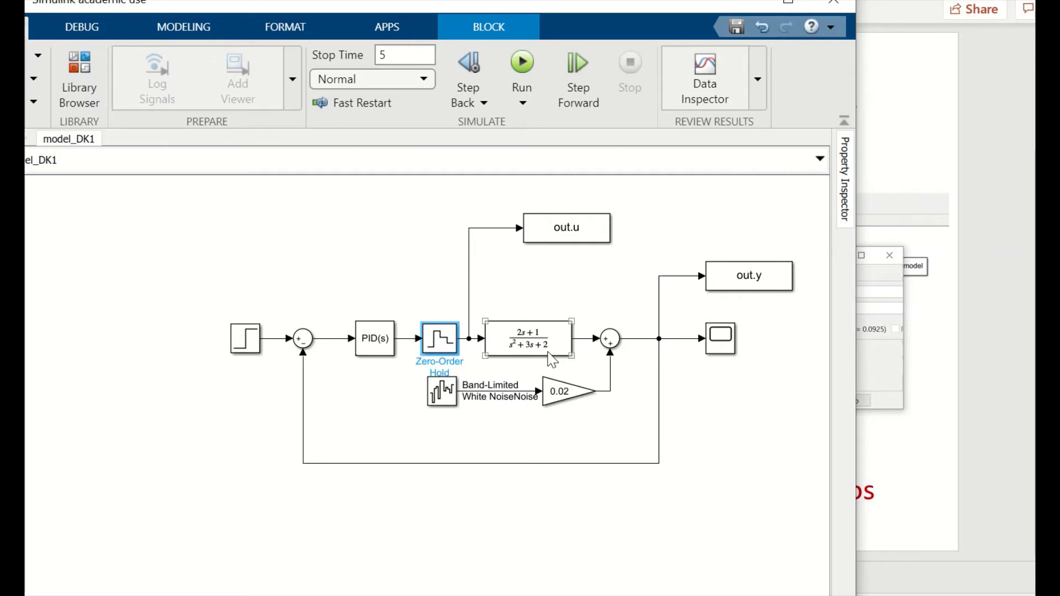
click(513, 397)
click(569, 401)
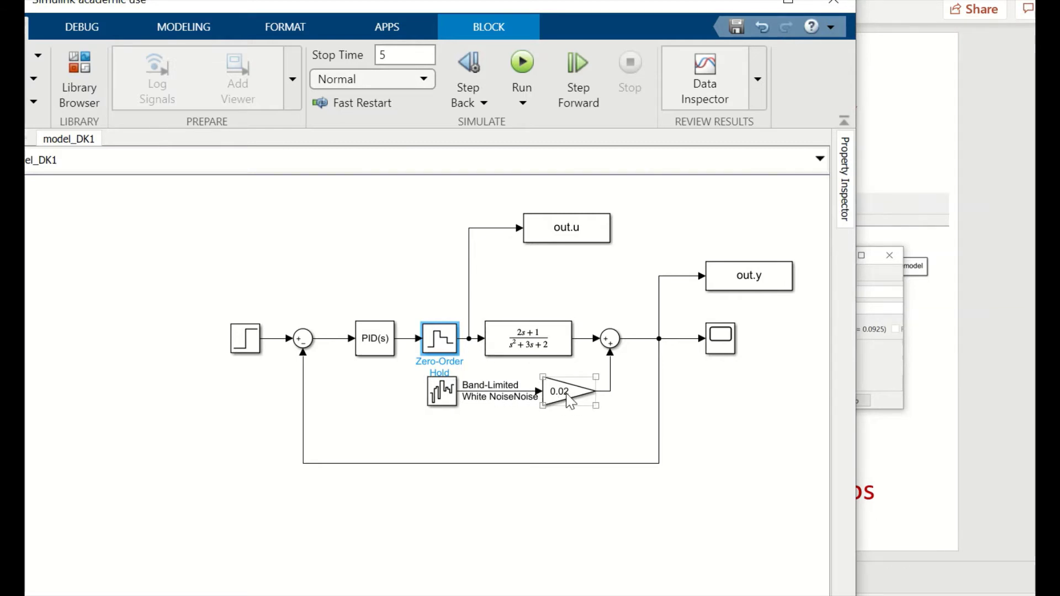
double_click(568, 401)
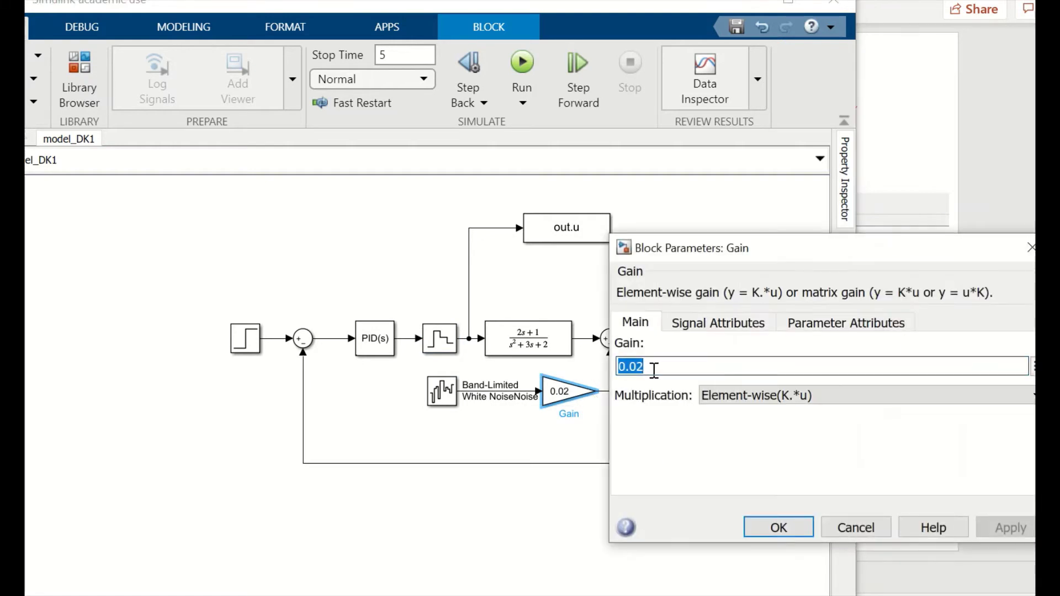
key(BackSpace)
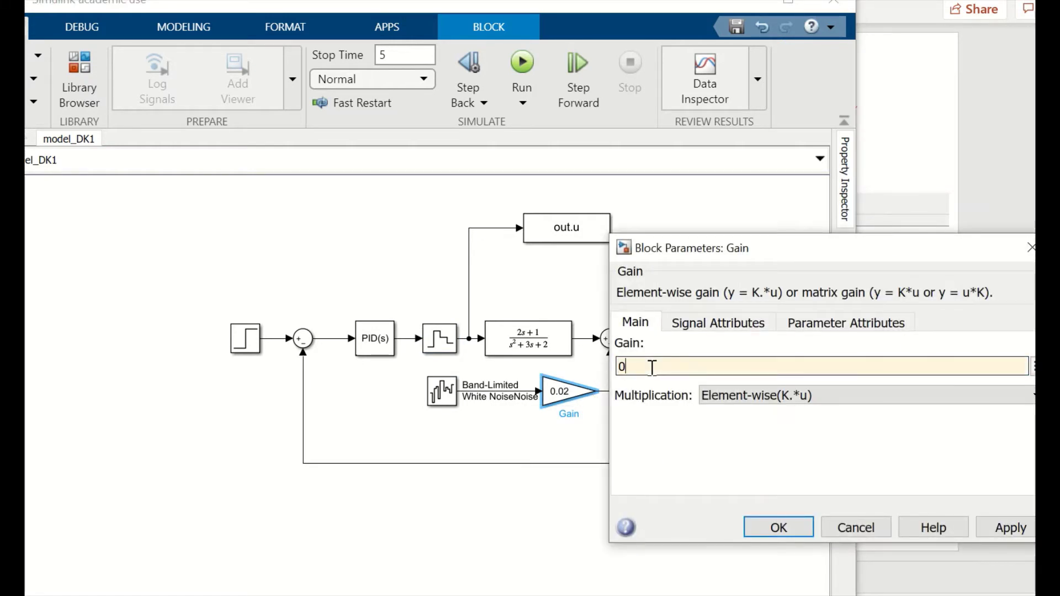
click(777, 526)
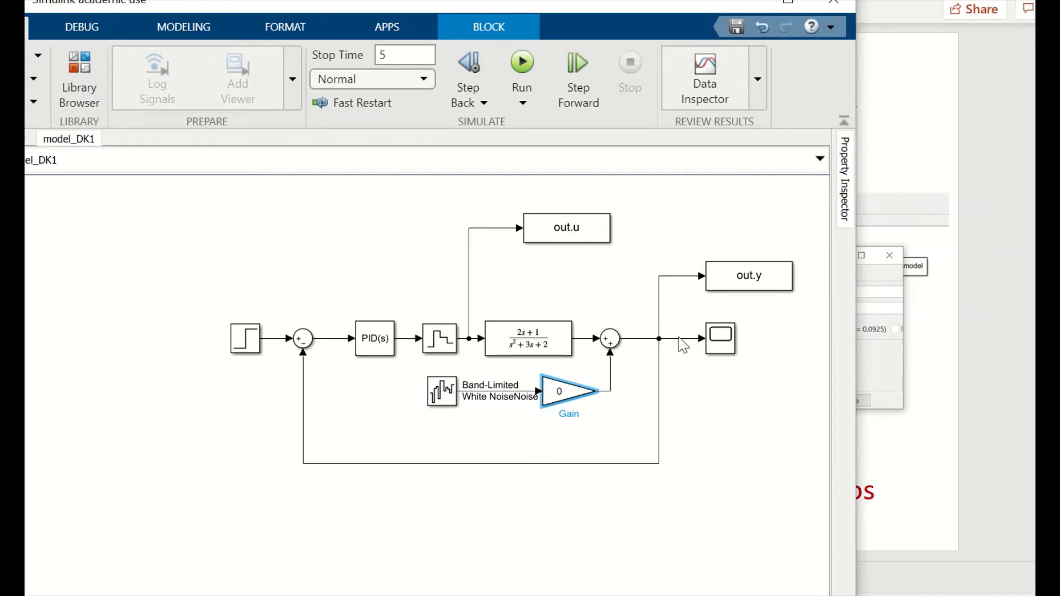
Run the simulation with a stop time of 5 and view the step response in the Scope.
click(524, 61)
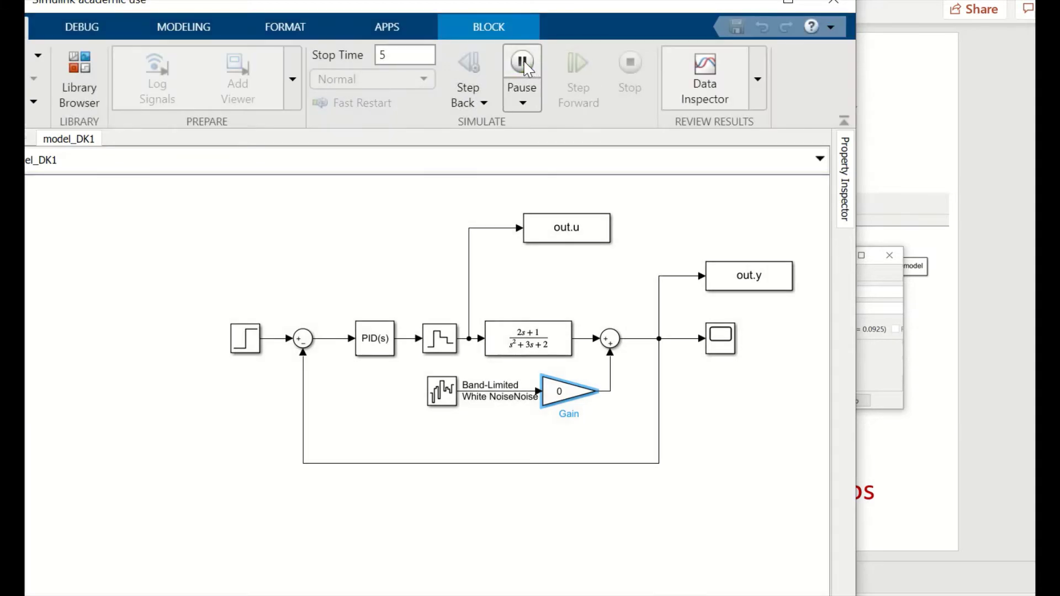
click(723, 343)
double_click(720, 338)
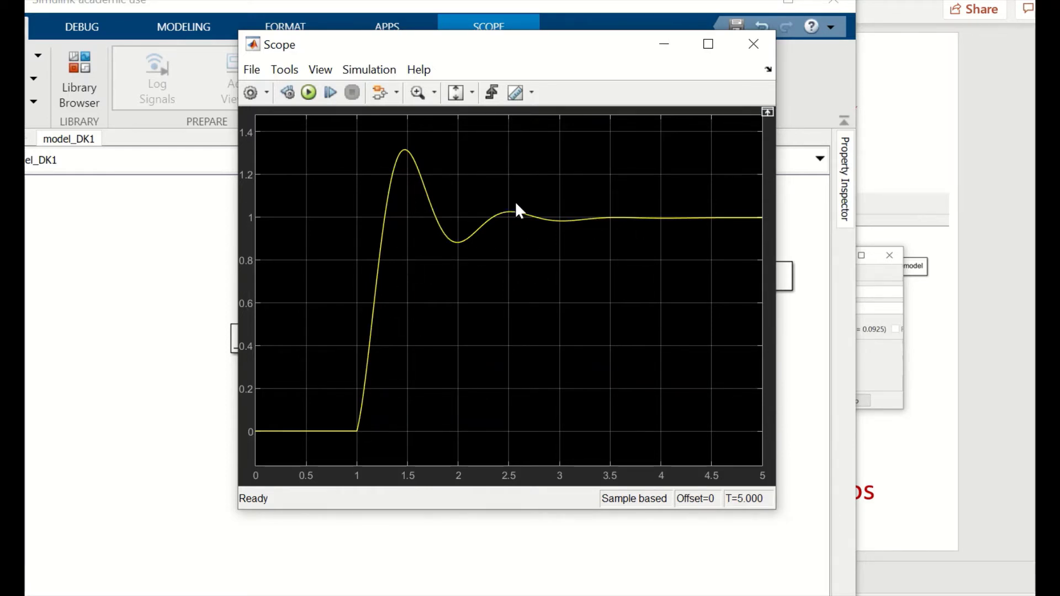
click(754, 44)
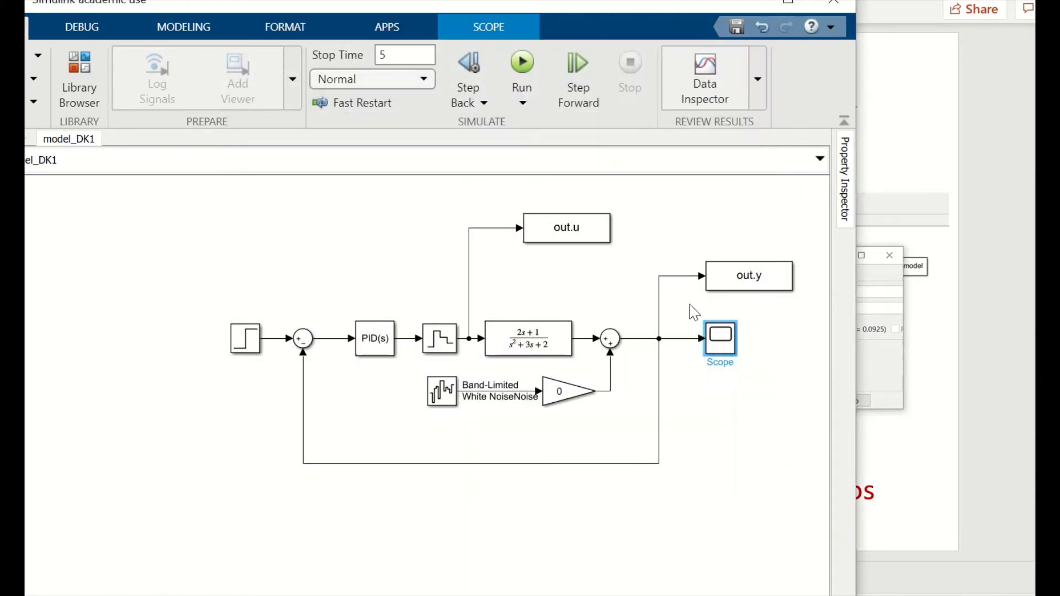
Review the variable name, save format and sample time of the out.u To Workspace block.
double_click(577, 240)
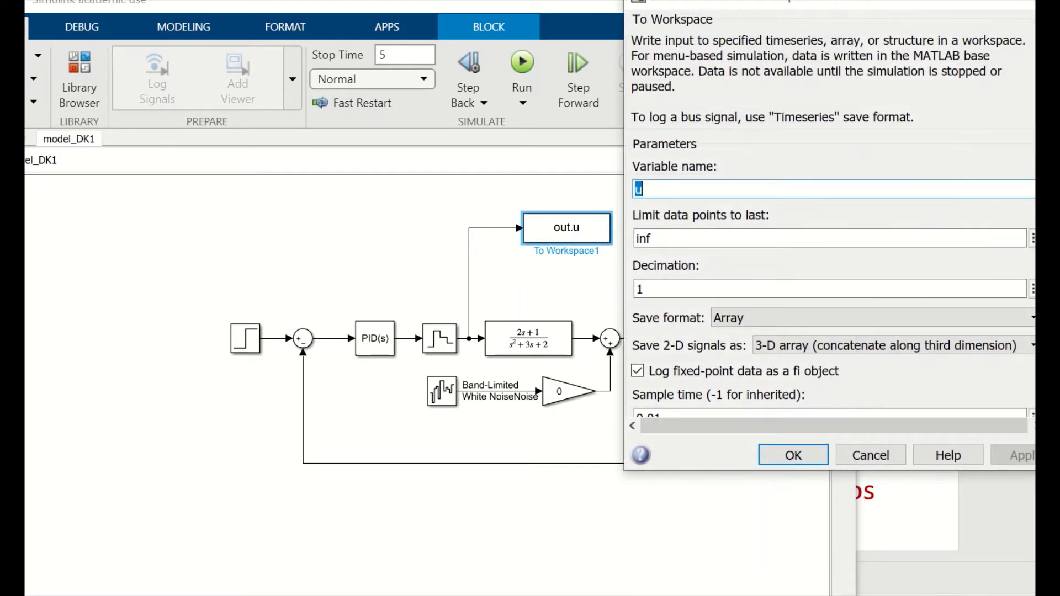
scroll(834, 212, down, 1)
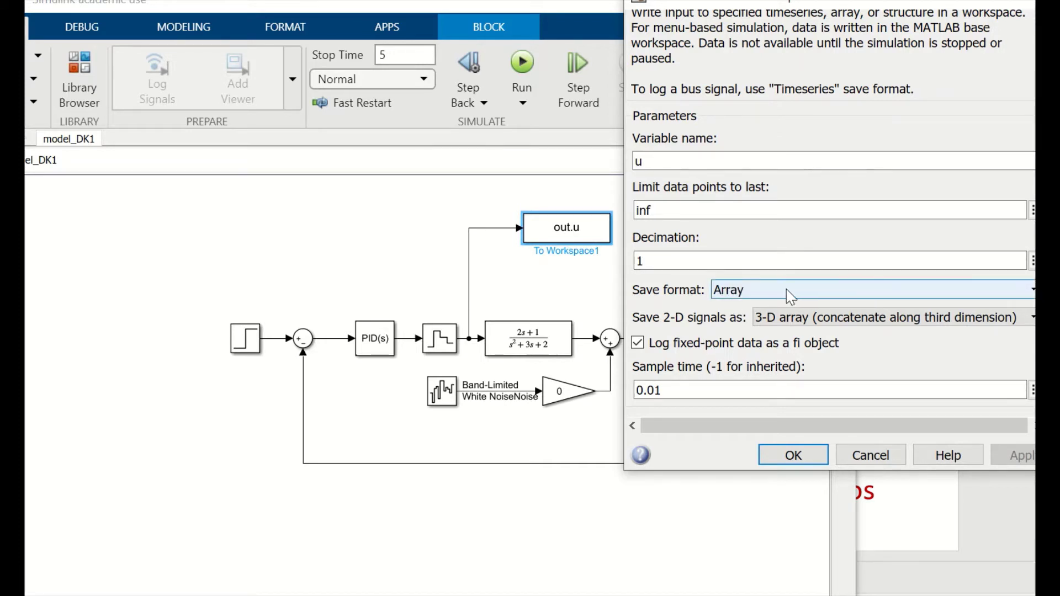
click(639, 159)
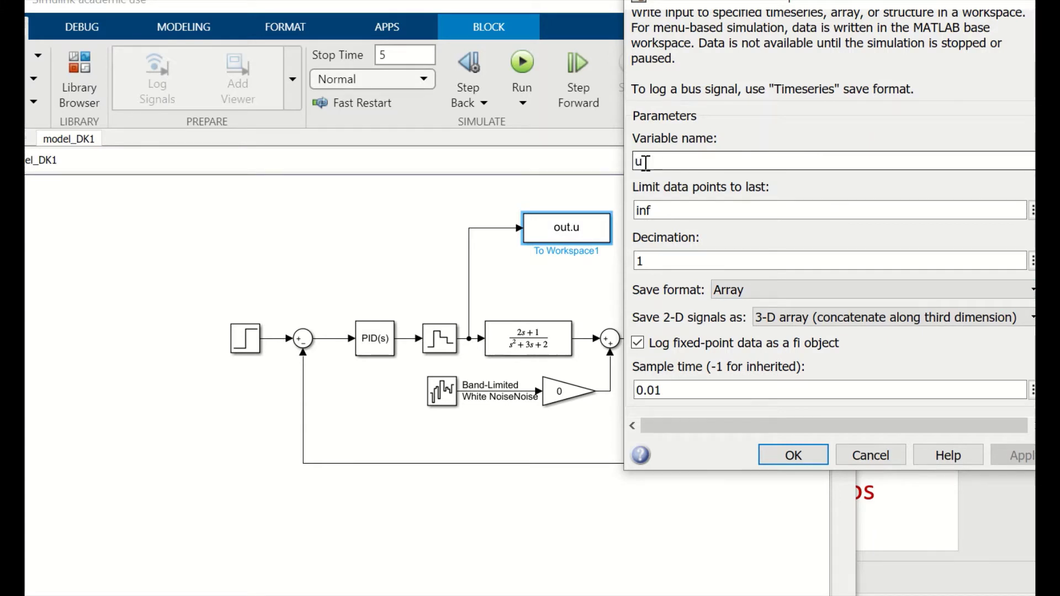
click(605, 239)
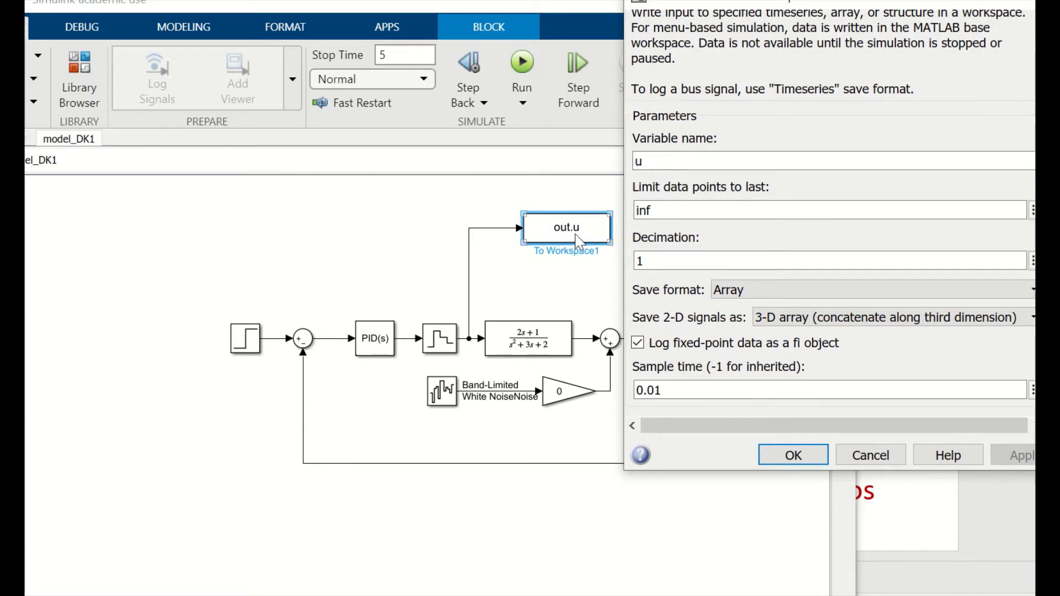
click(637, 161)
click(600, 252)
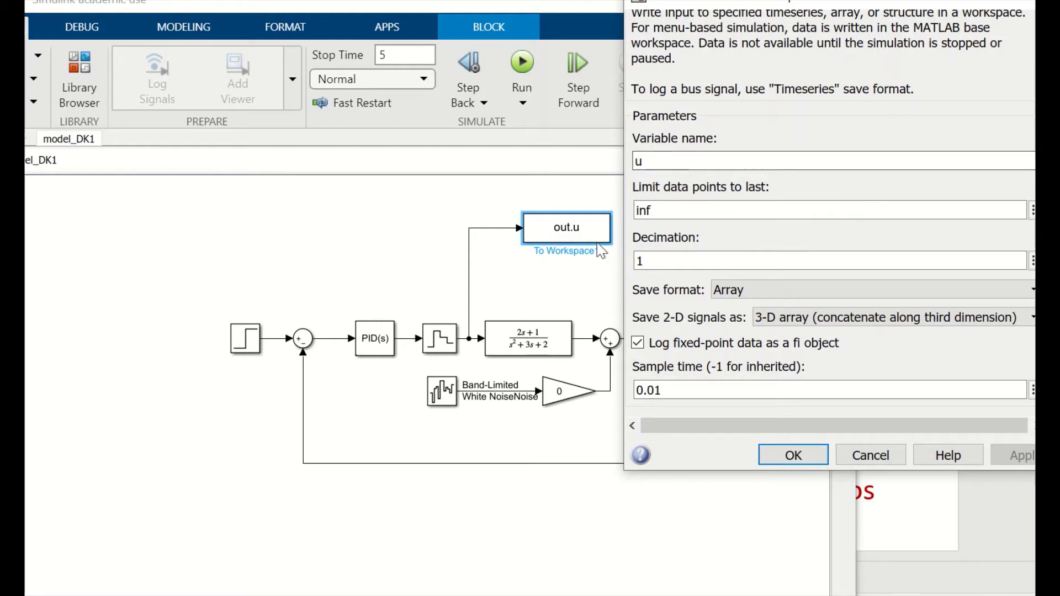
click(636, 161)
click(580, 234)
click(658, 163)
click(607, 276)
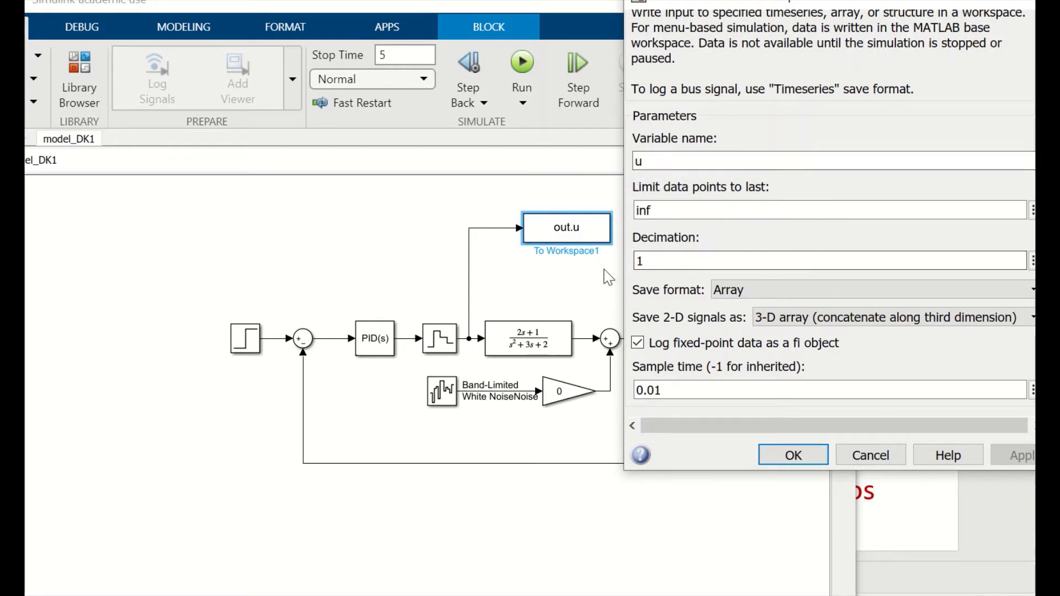
click(577, 235)
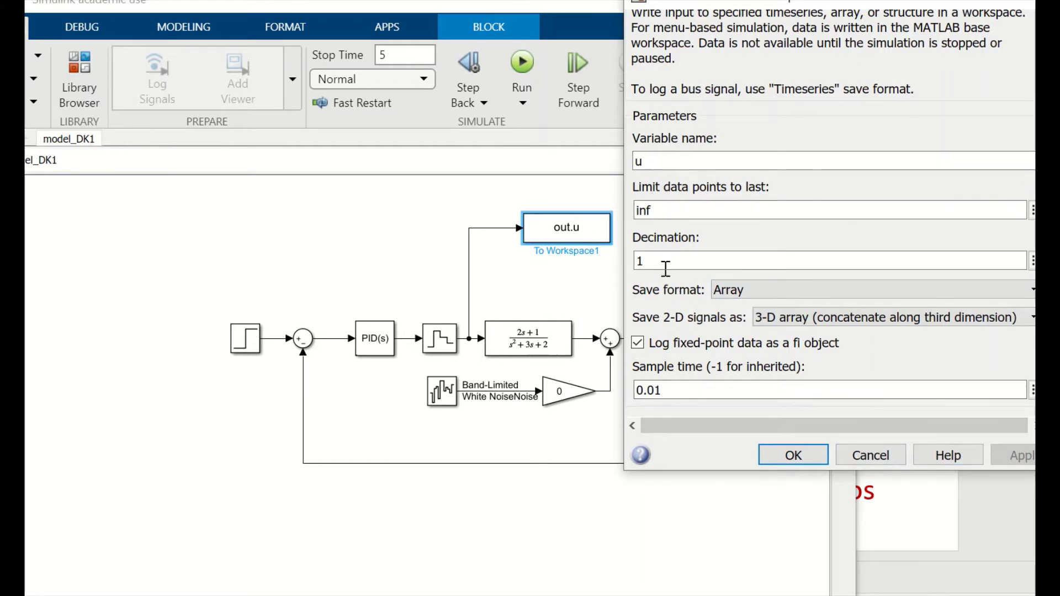
click(793, 455)
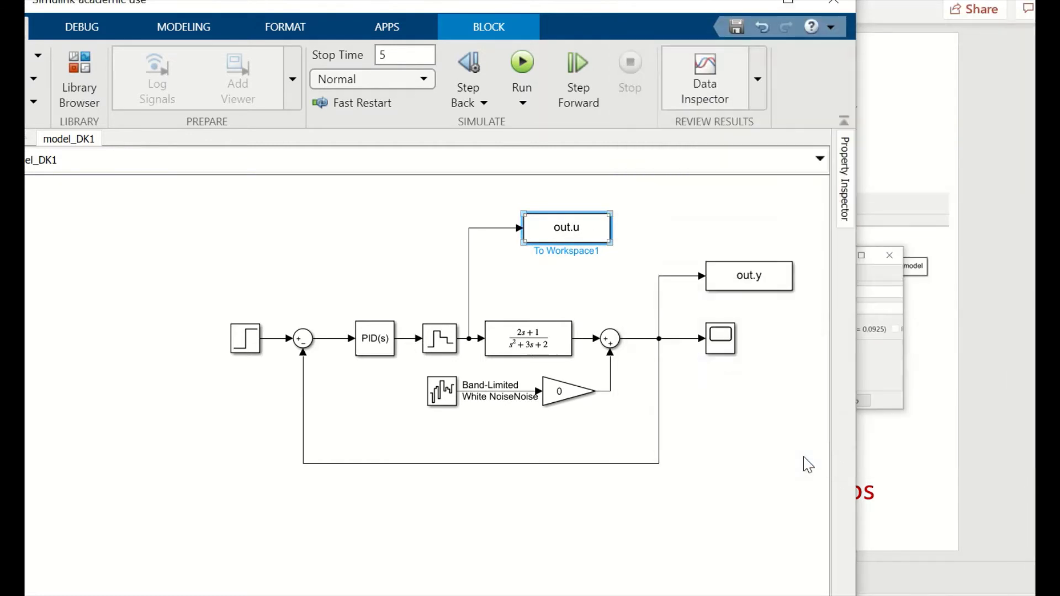
Review the save format and sample time of the out.y To Workspace block.
double_click(757, 285)
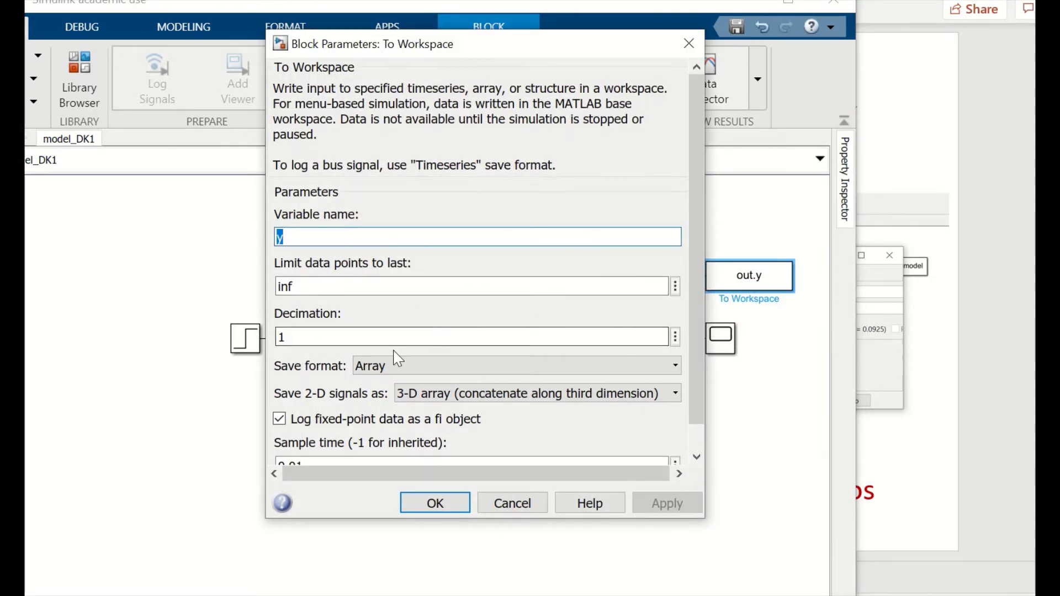
drag(698, 290, 696, 386)
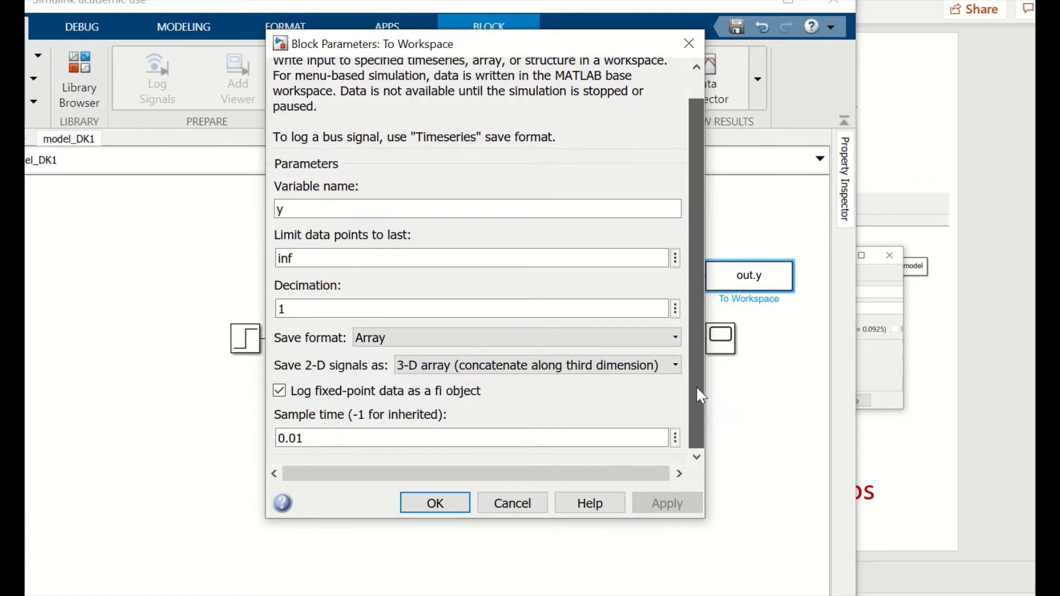
click(305, 440)
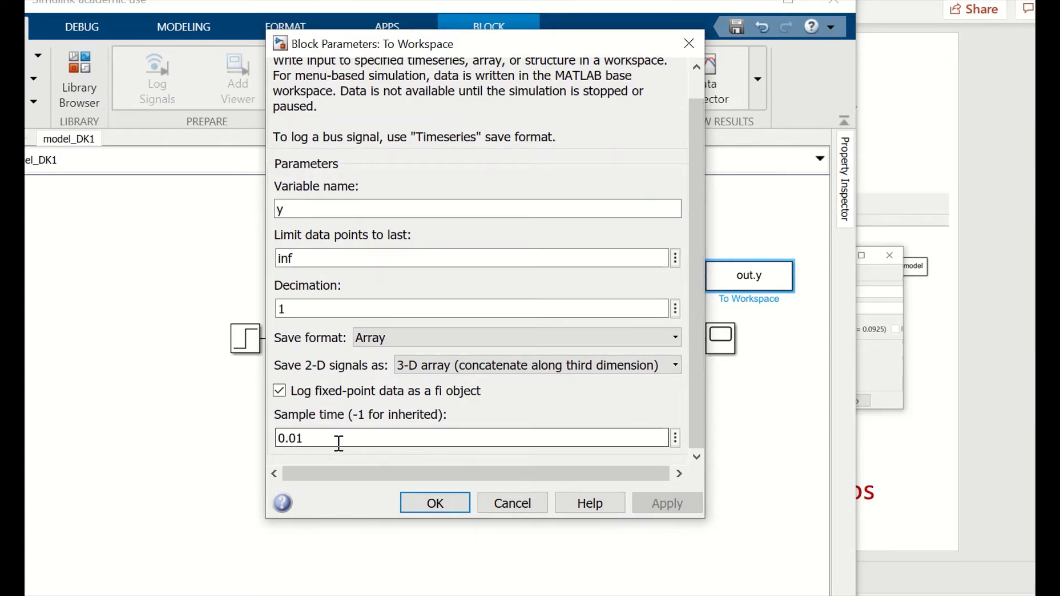
click(422, 511)
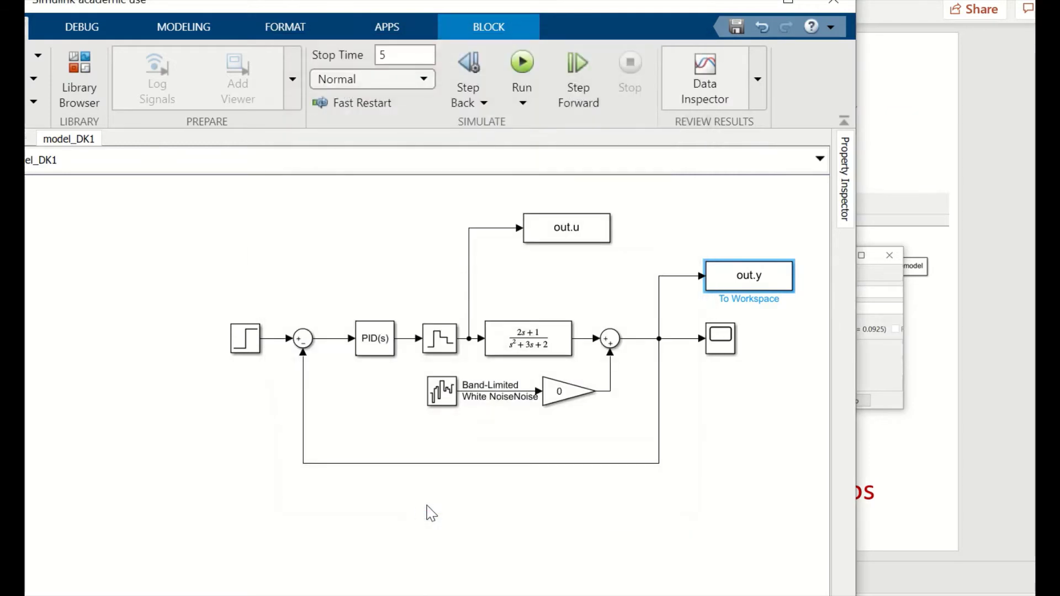
Rerun the simulation, switch to MATLAB and print out.u in the Command Window.
click(527, 77)
mouse_move(646, 590)
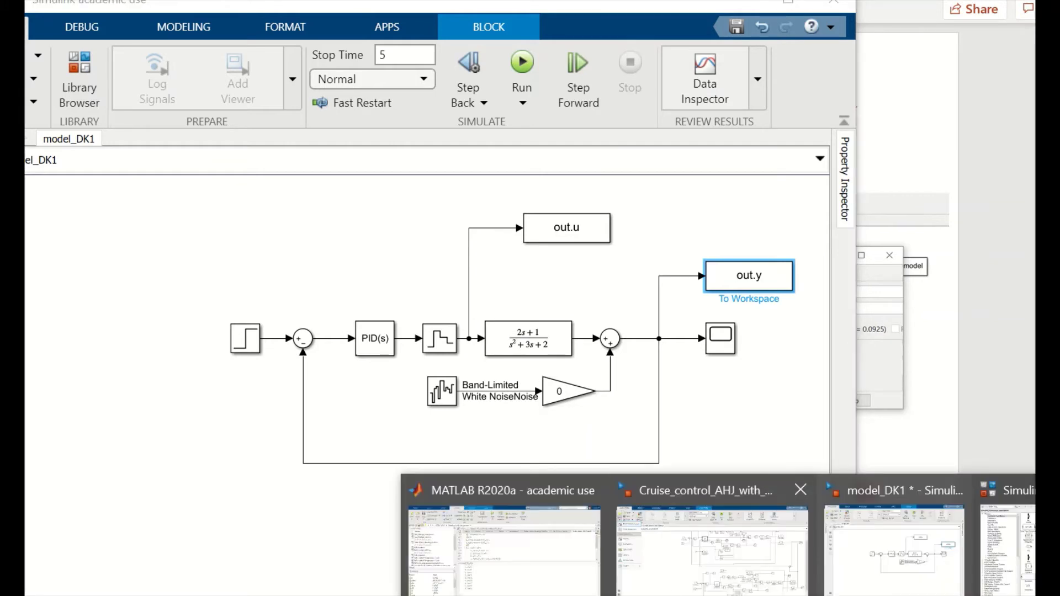
click(550, 570)
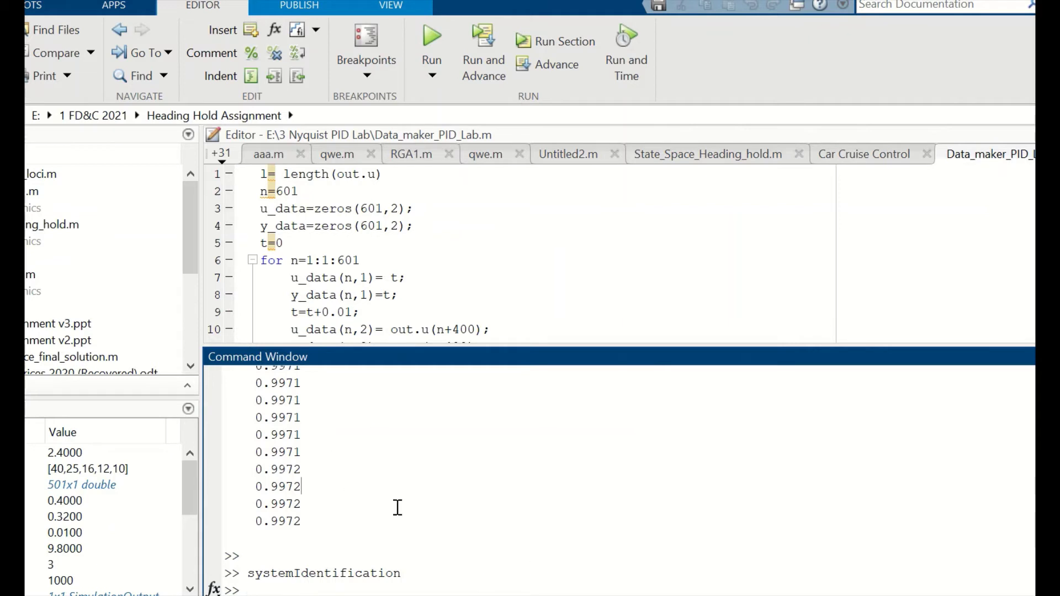
click(551, 588)
text(out.u)
key(Return)
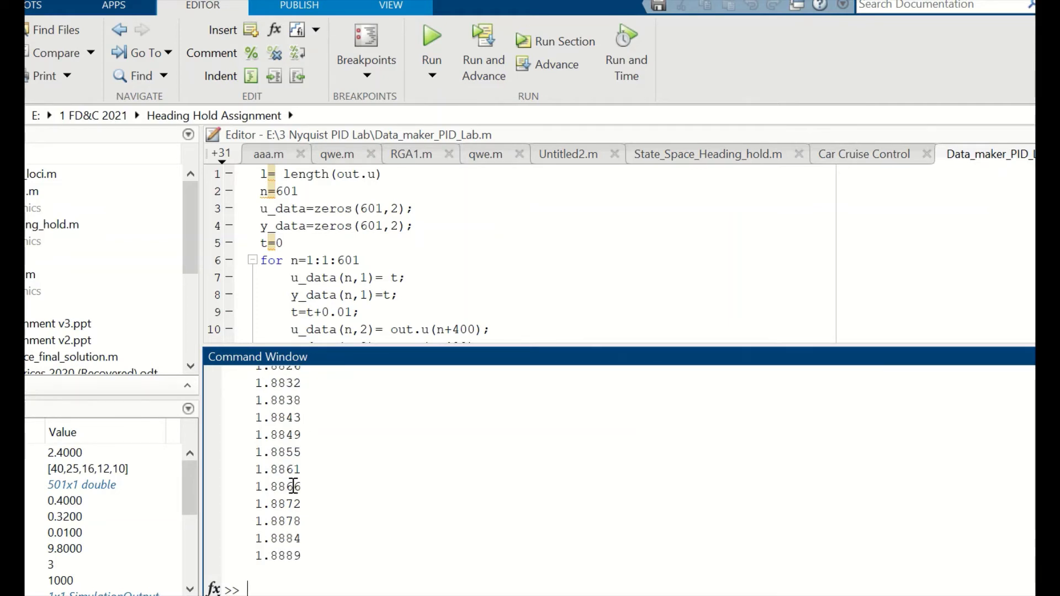
Launch the System Identification app with the systemIdentification command and move its window fully into view.
text(s)
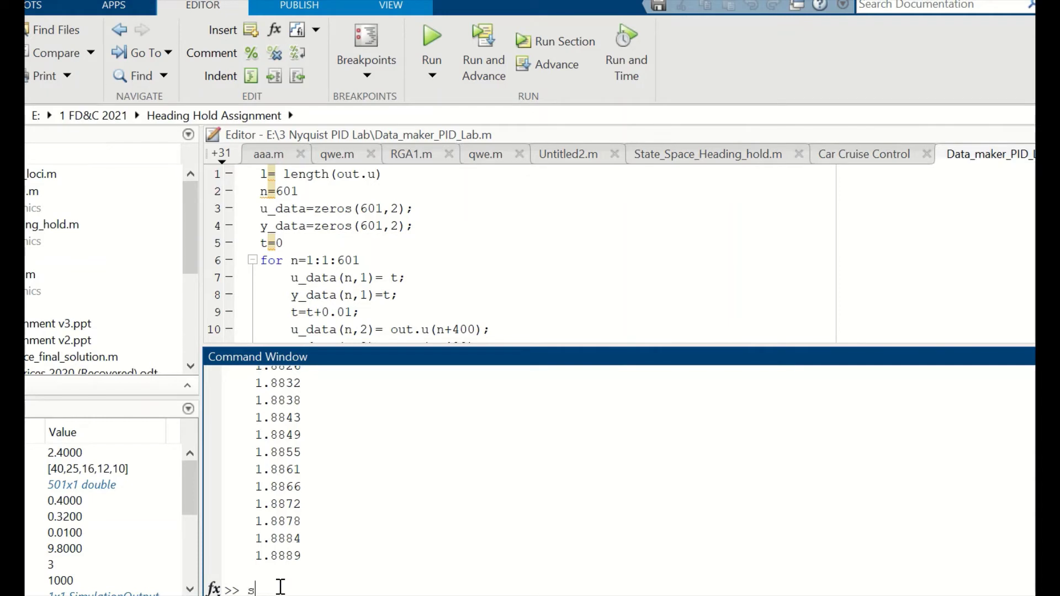
text(ystemIdentification)
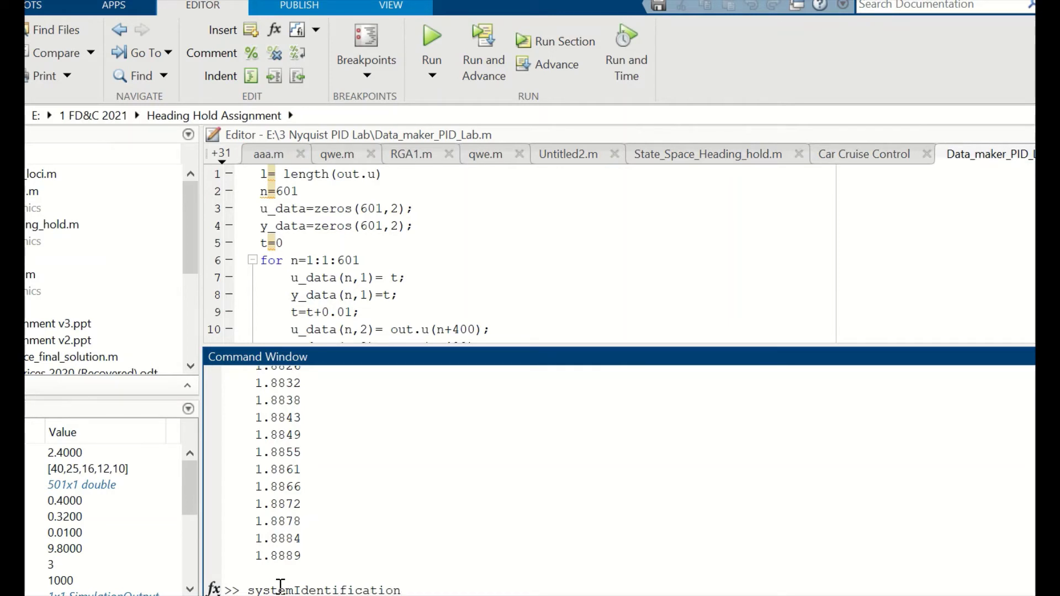
key(Return)
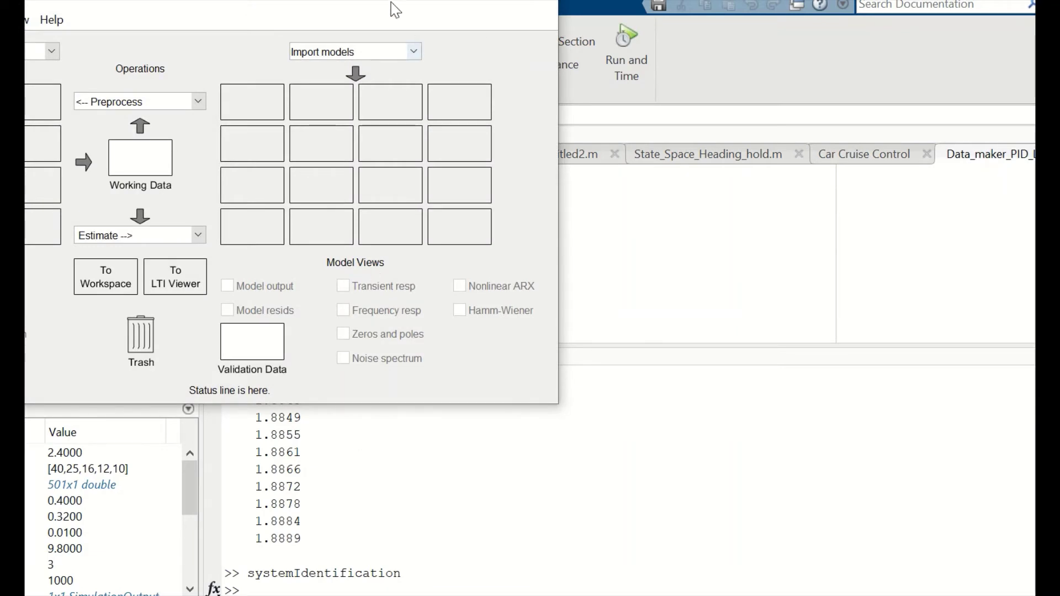
drag(378, 5, 602, 90)
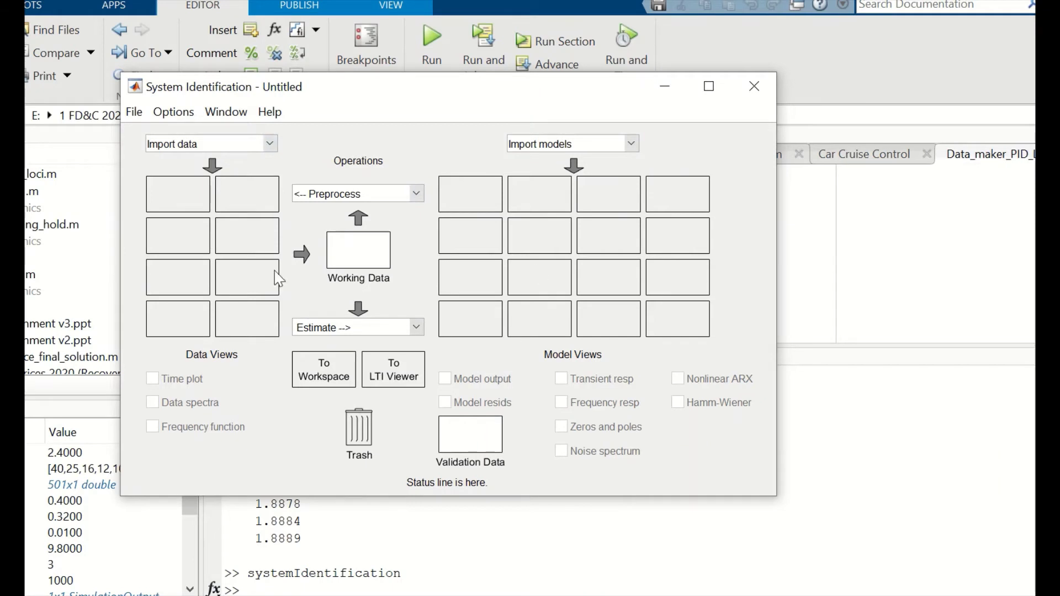
Import time-domain data mydata with input out.u, output out.y and sample time 0.01.
click(270, 144)
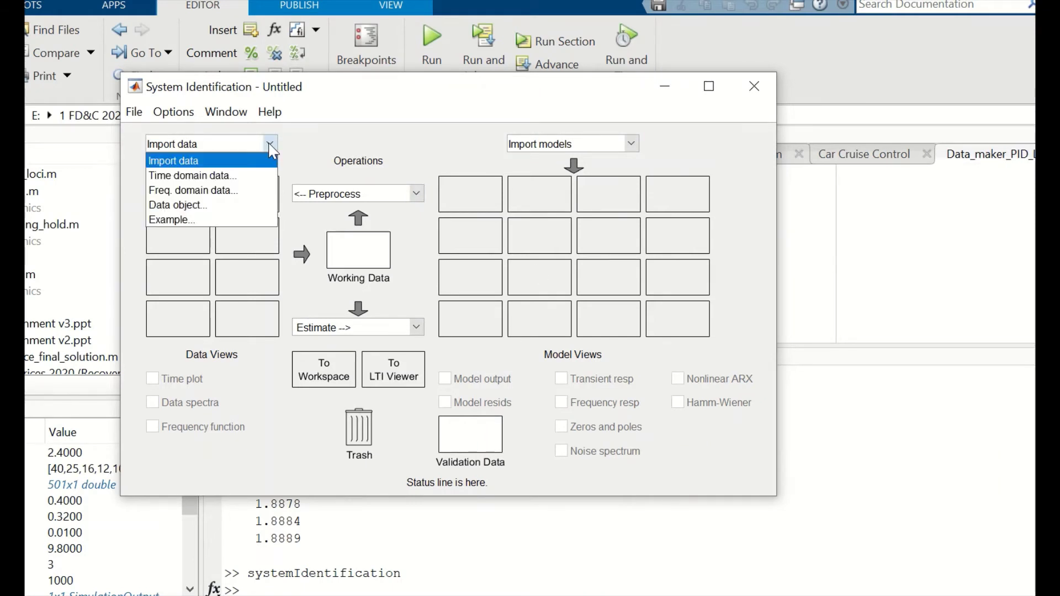
click(237, 176)
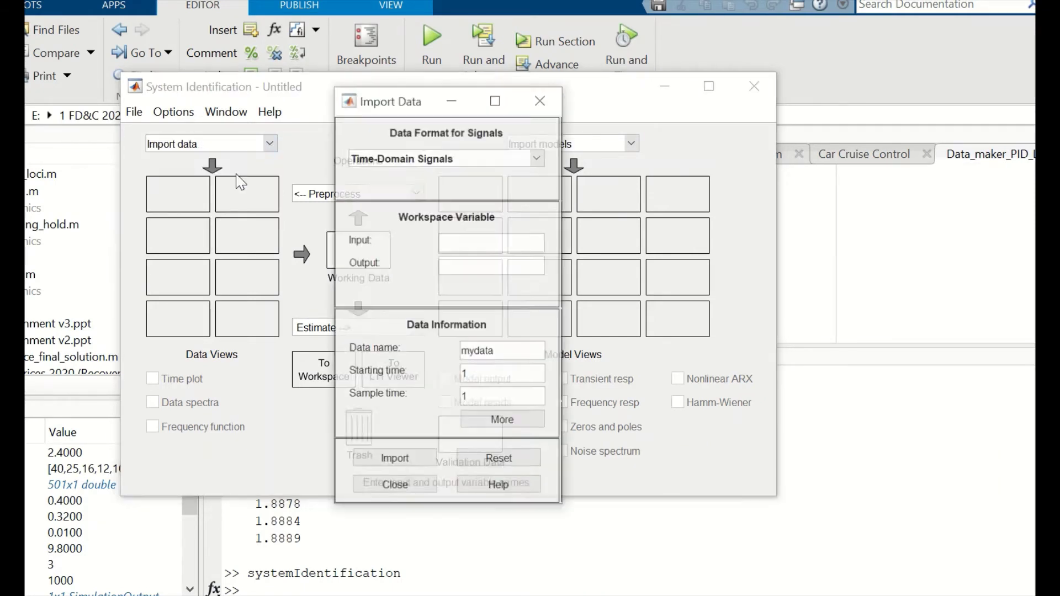
click(457, 241)
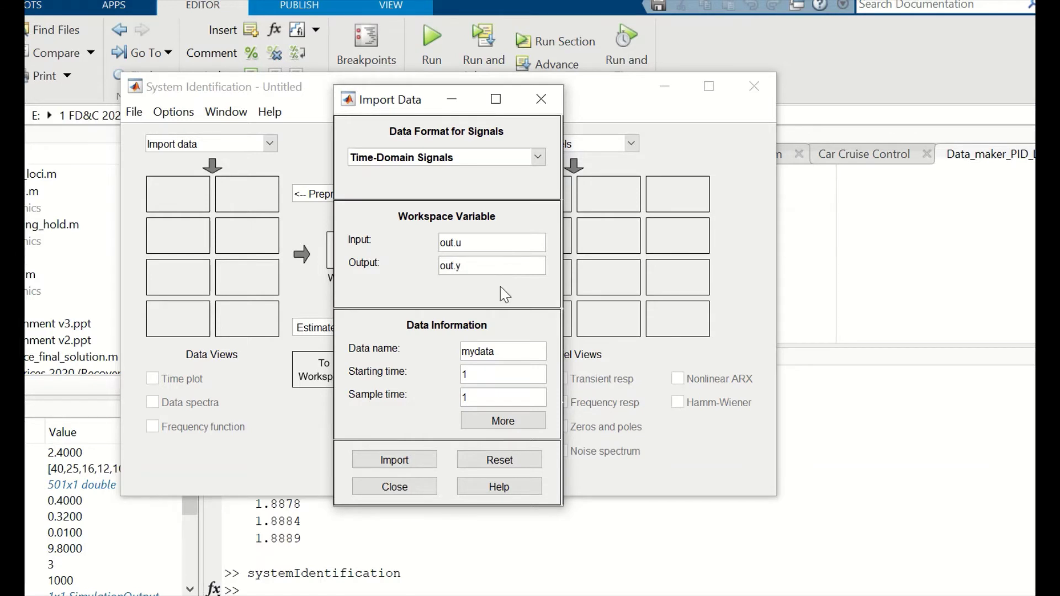
double_click(474, 397)
text(0)
click(386, 466)
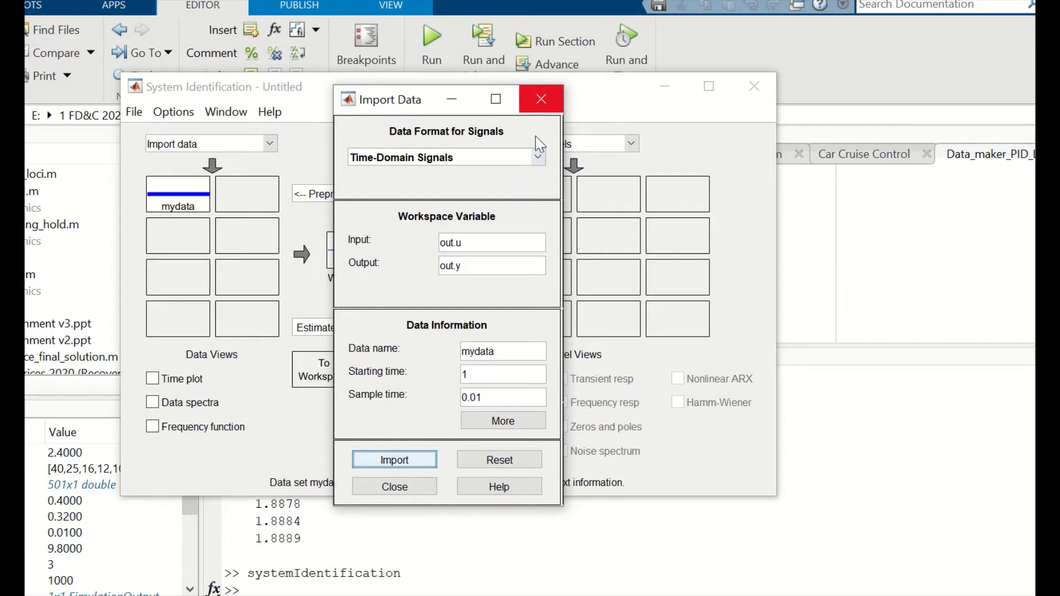
Use mydata as the working data and estimate a continuous-time transfer function model with 2 poles and 1 zero.
click(409, 488)
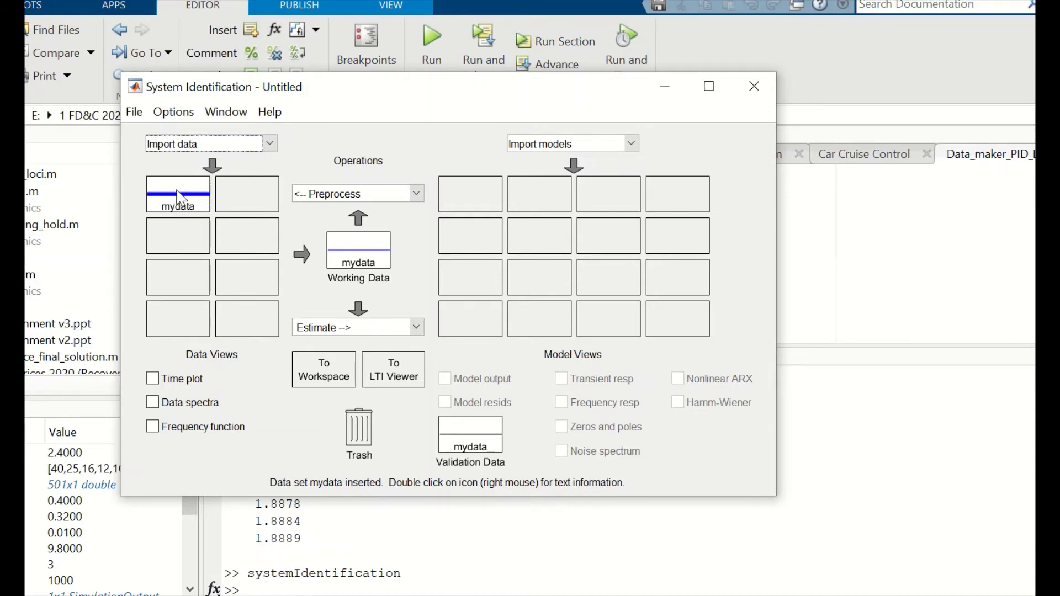
drag(187, 197, 361, 260)
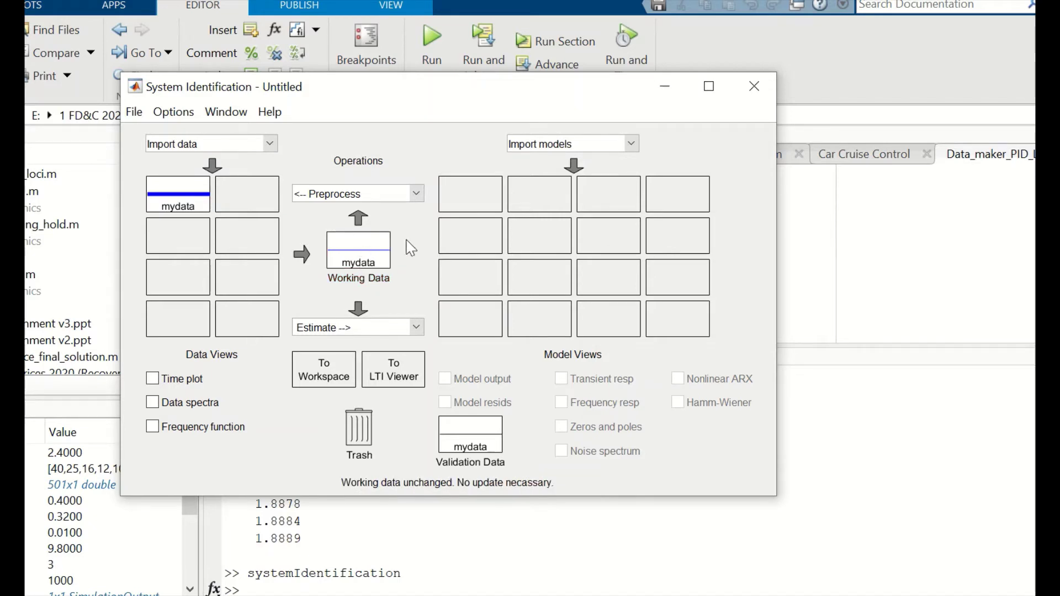
click(416, 328)
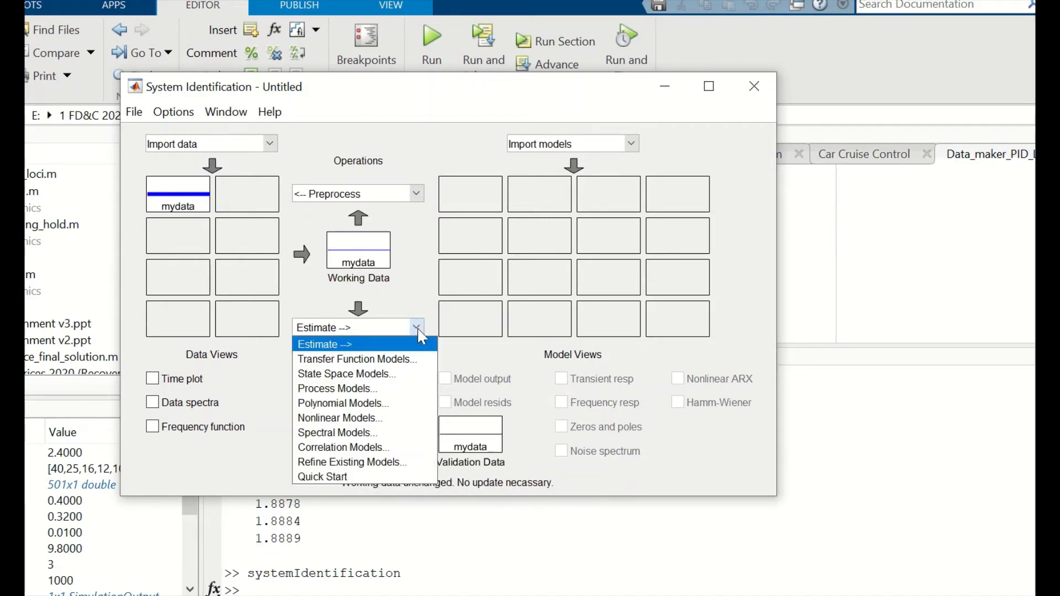
click(399, 360)
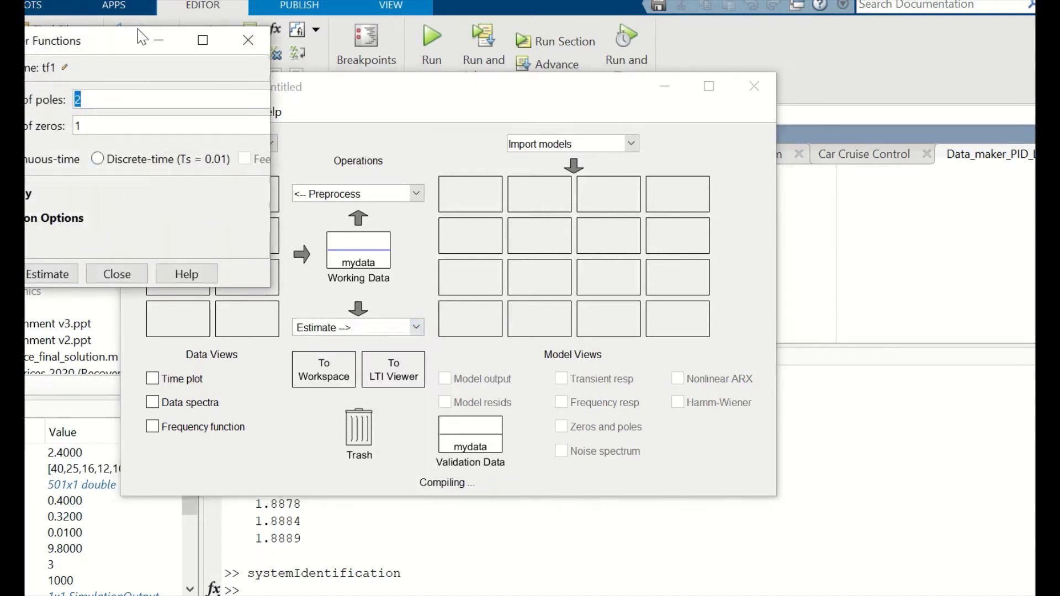
drag(143, 38, 347, 105)
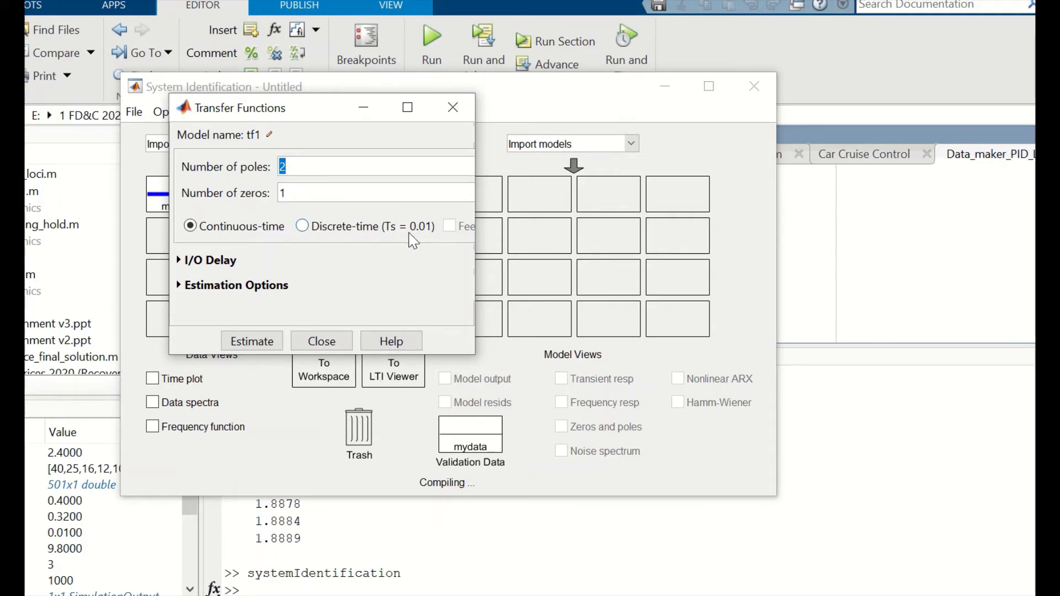
click(252, 342)
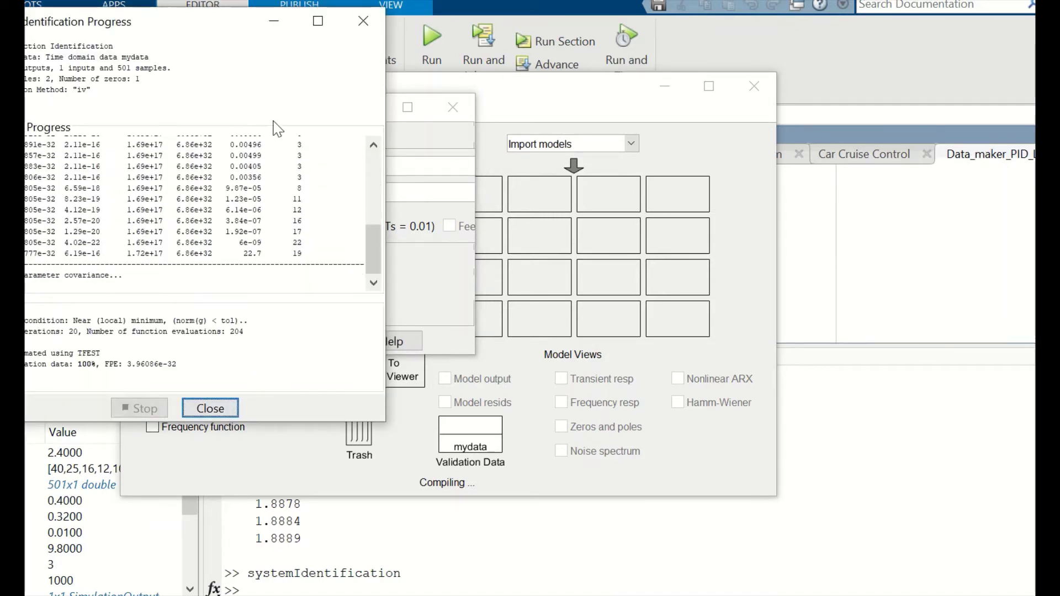
drag(227, 29, 418, 75)
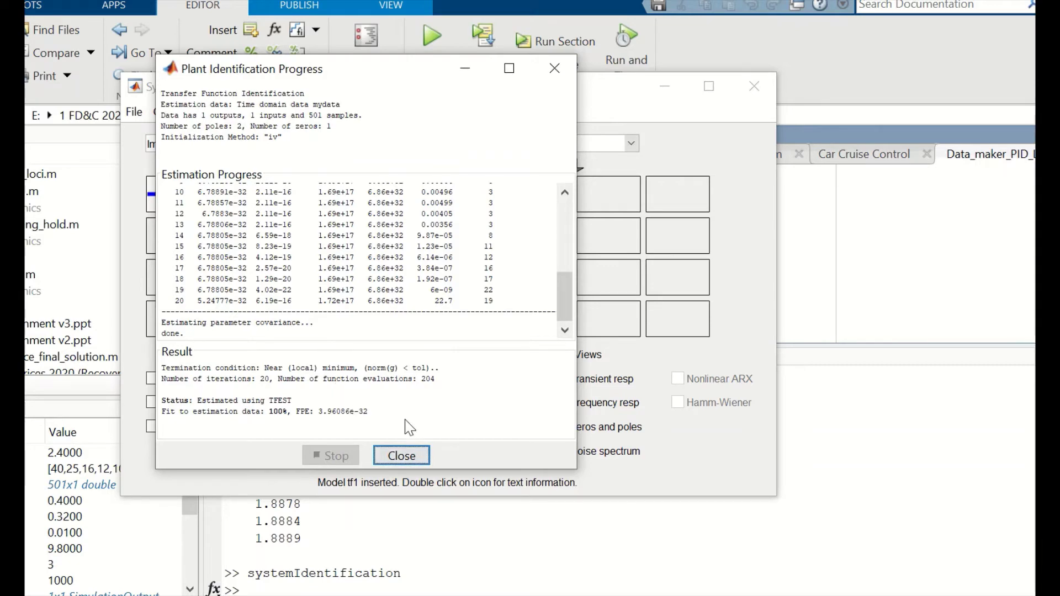
click(396, 459)
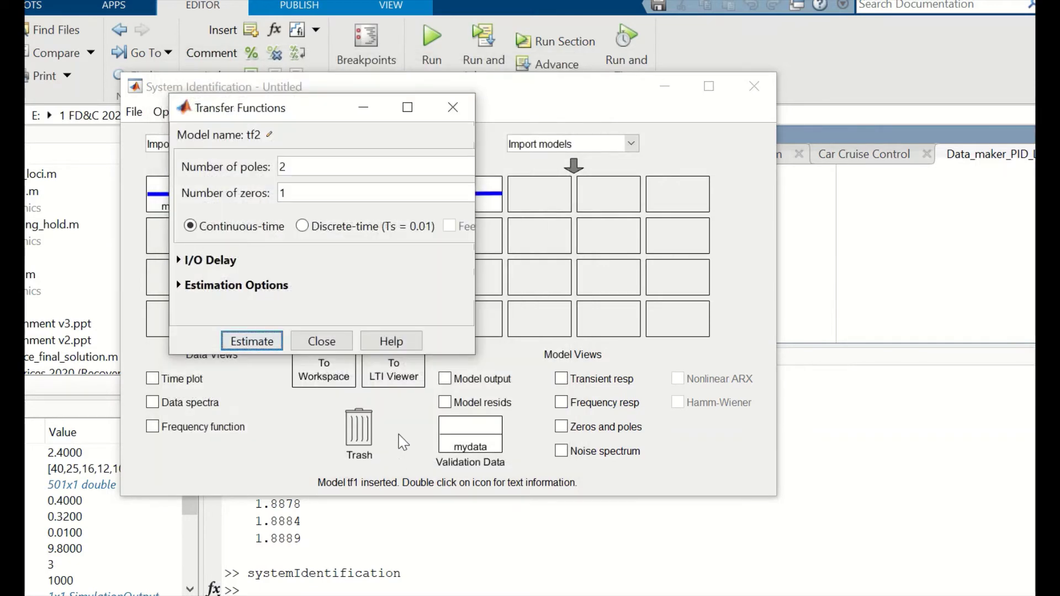
click(324, 344)
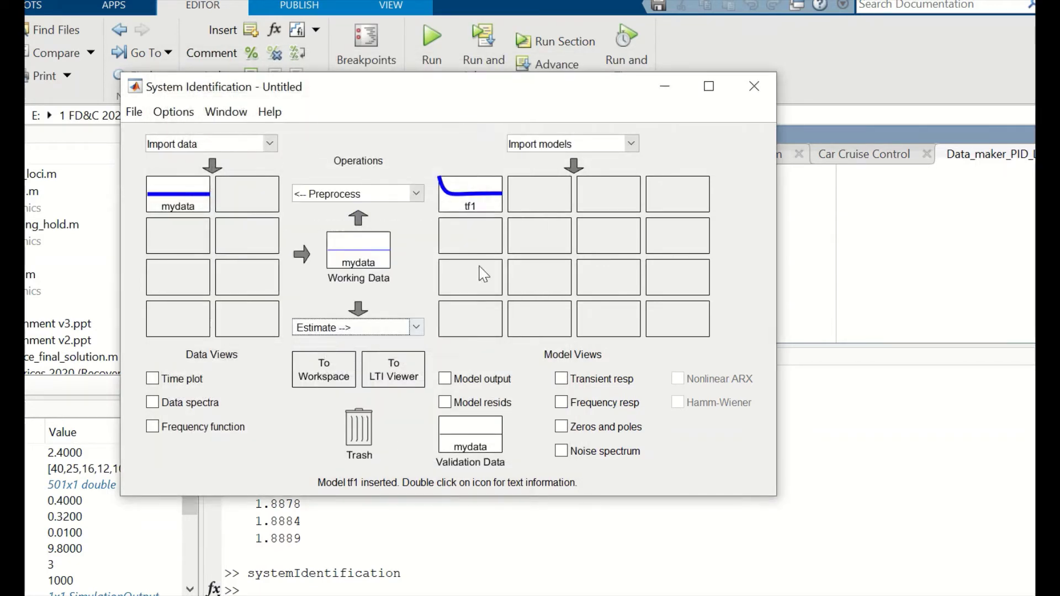
Open the details of model tf1 and compare its transfer function with the plant block in the model_DK1 Simulink diagram.
double_click(470, 193)
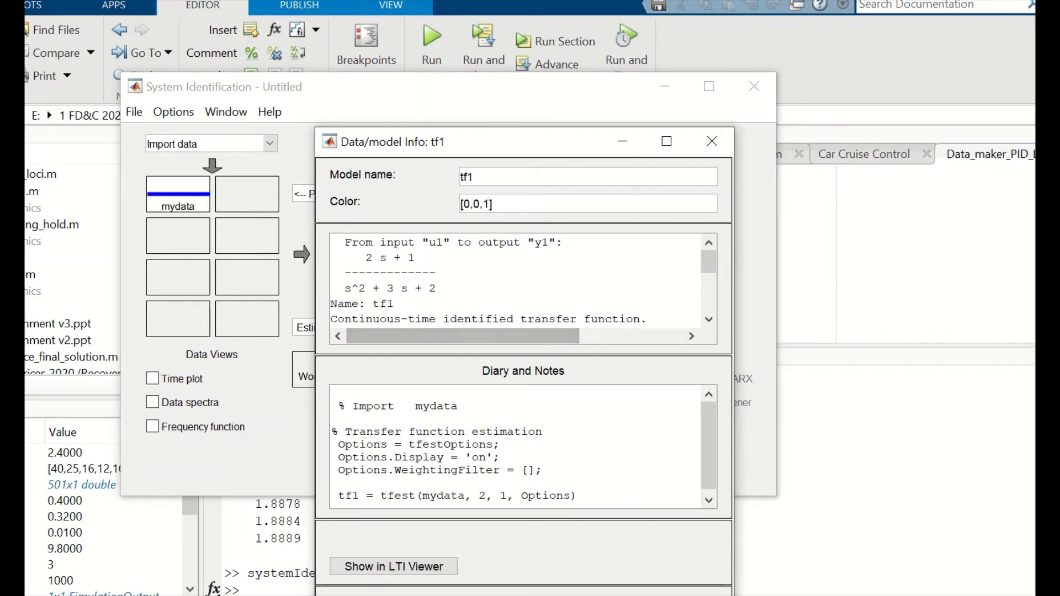
mouse_move(634, 593)
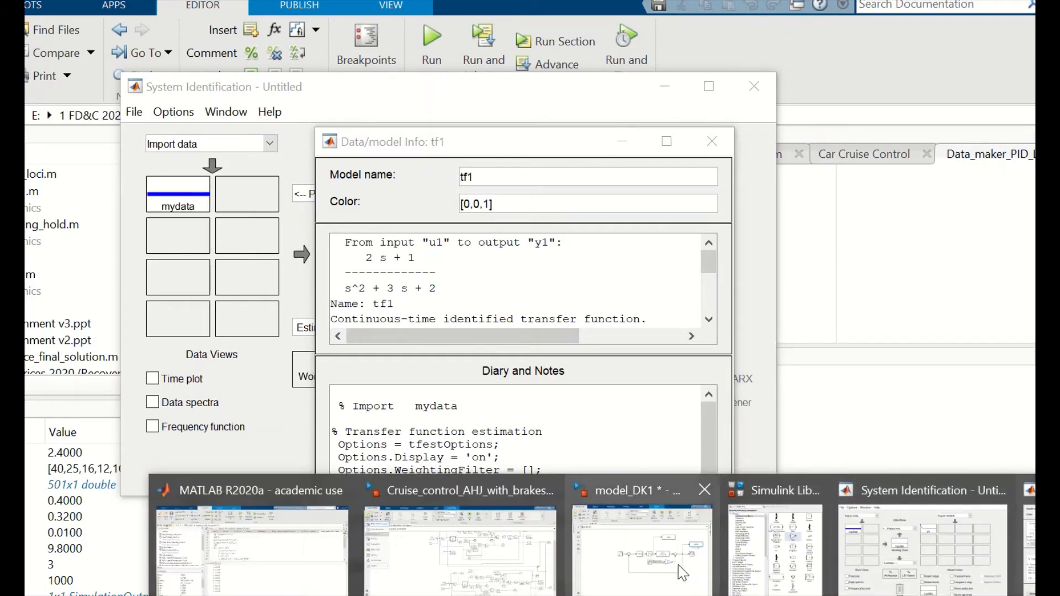
click(638, 568)
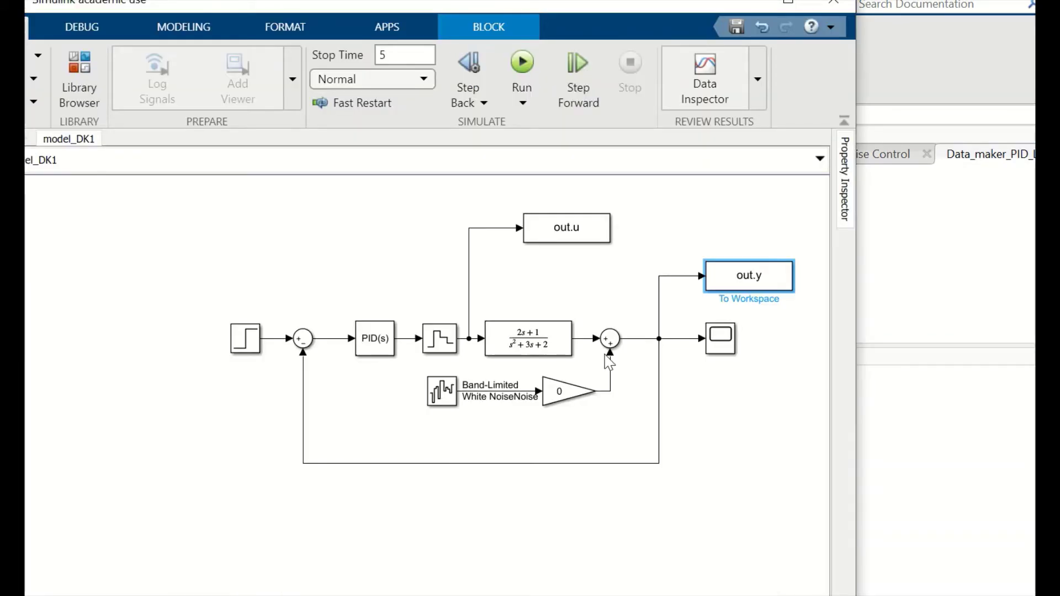
click(531, 353)
click(653, 458)
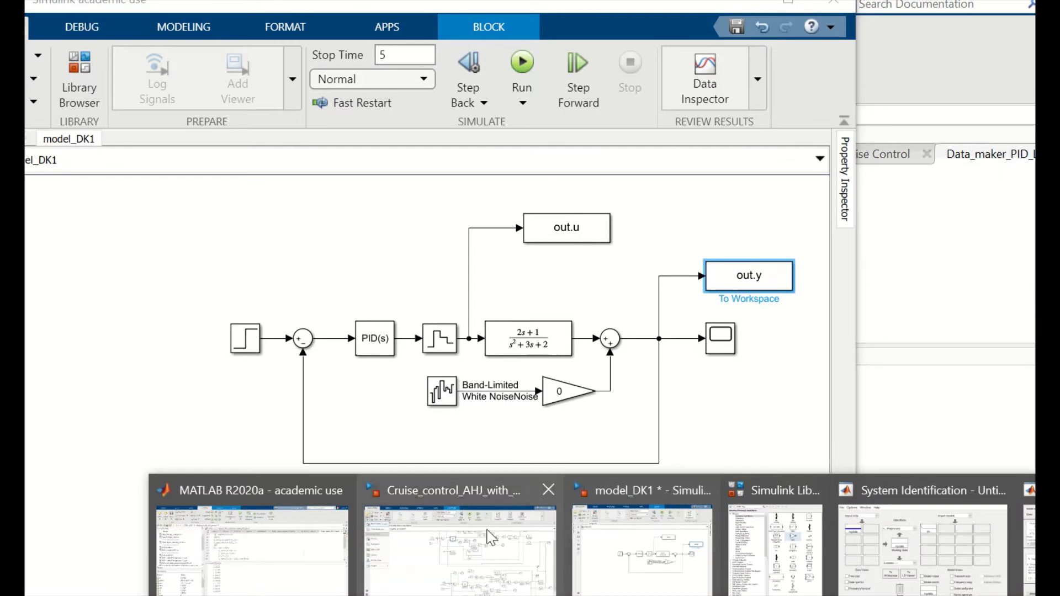
click(647, 566)
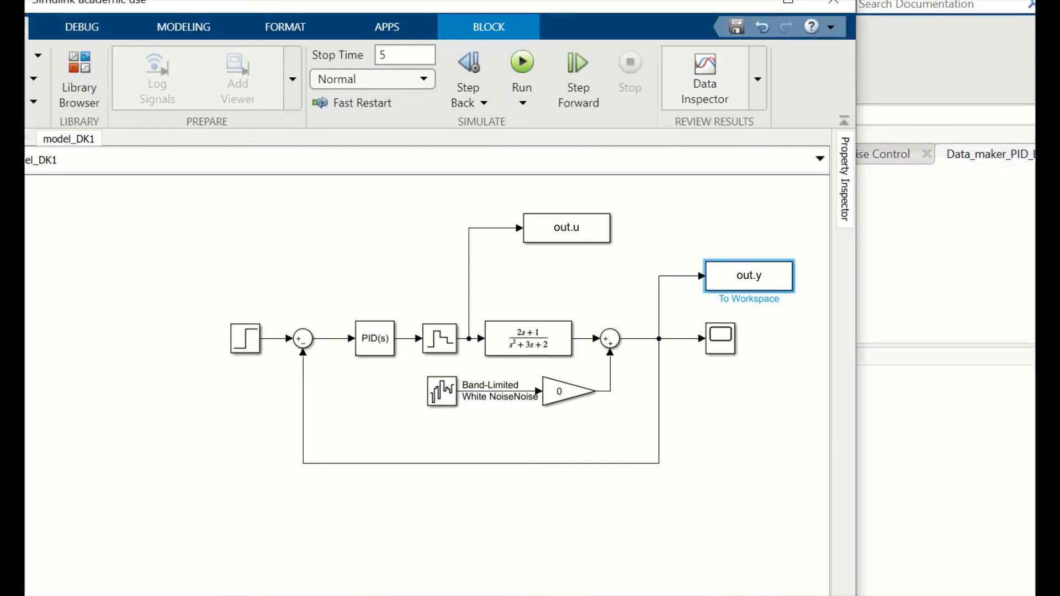
click(883, 583)
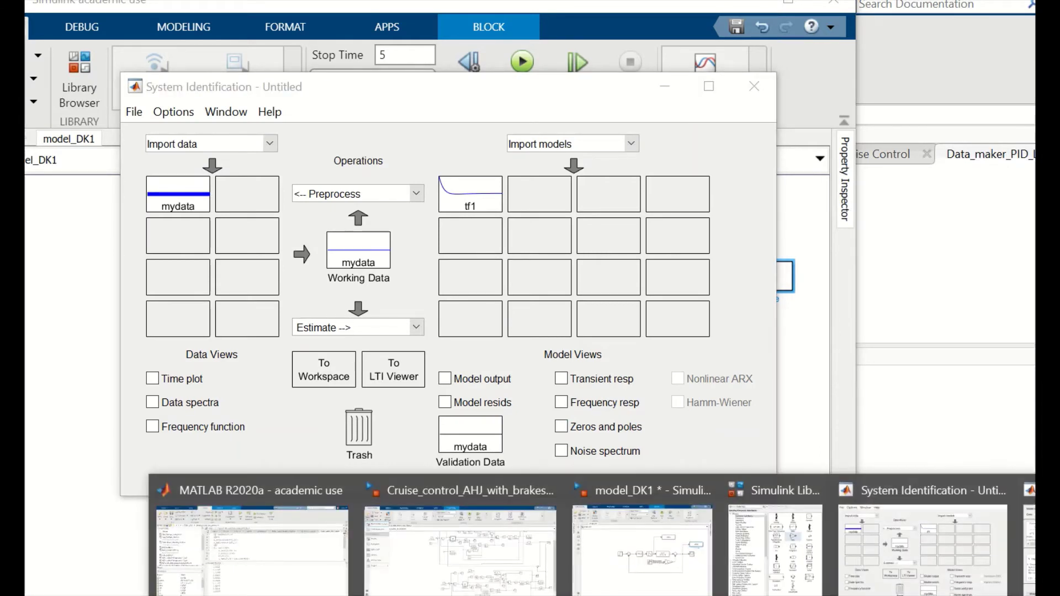
click(819, 482)
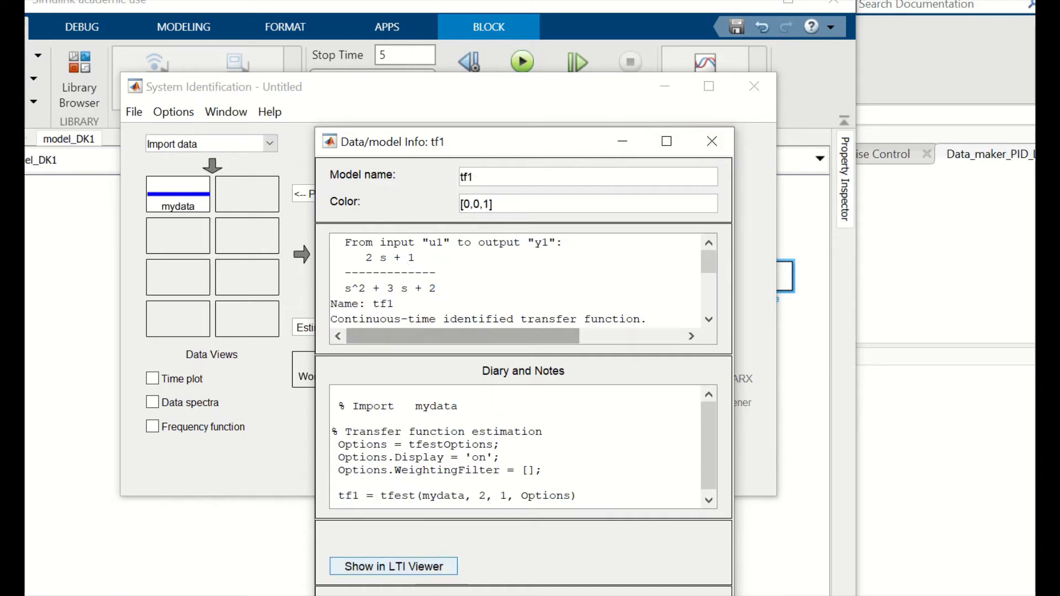
Export tf1 to the MATLAB workspace, overwriting the existing variable, and close the model's information window.
drag(567, 146, 568, 53)
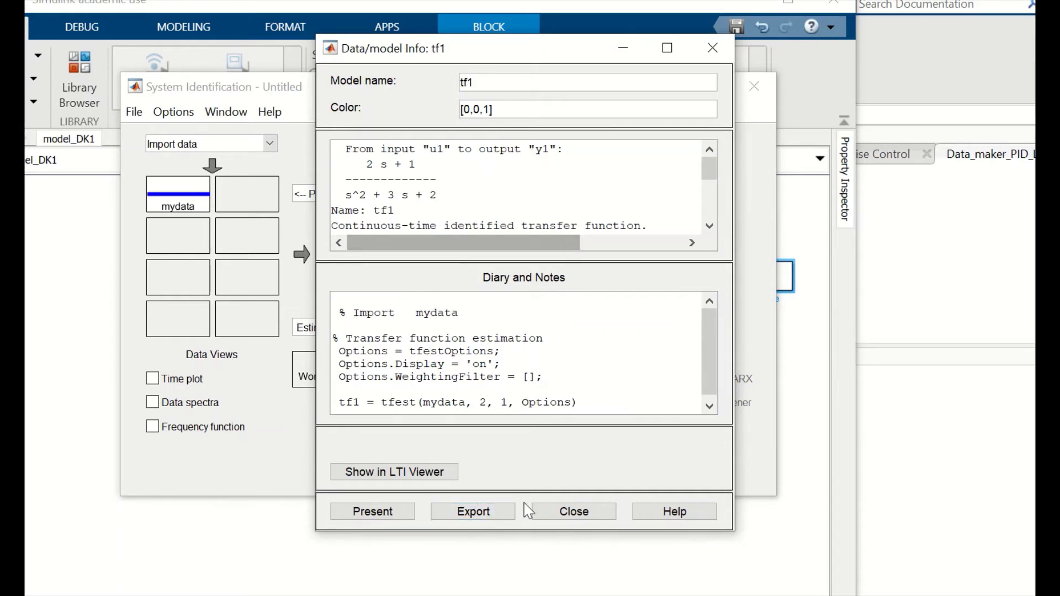
click(482, 515)
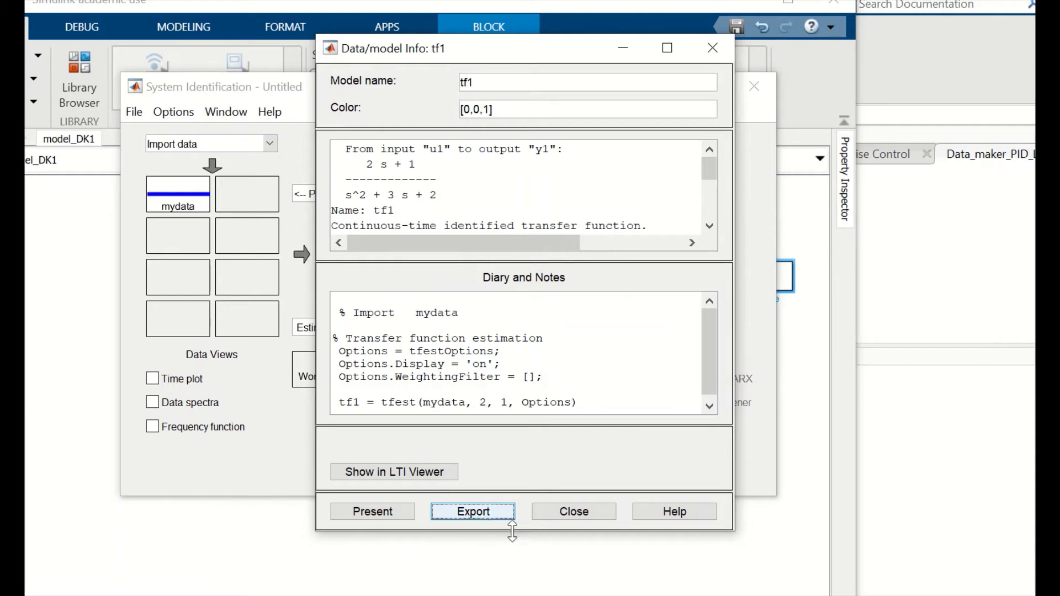
click(480, 519)
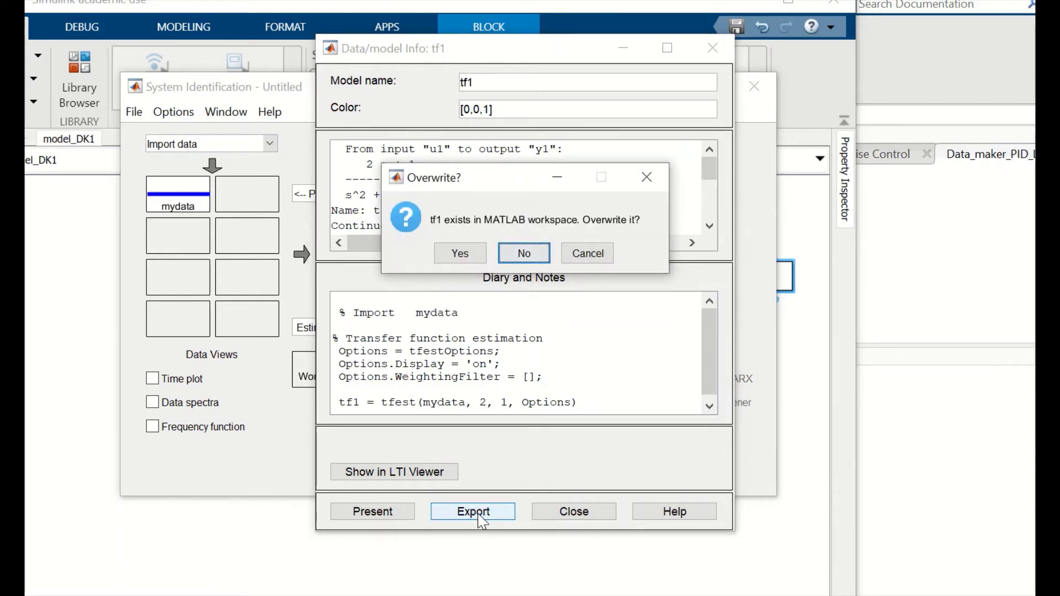
click(465, 255)
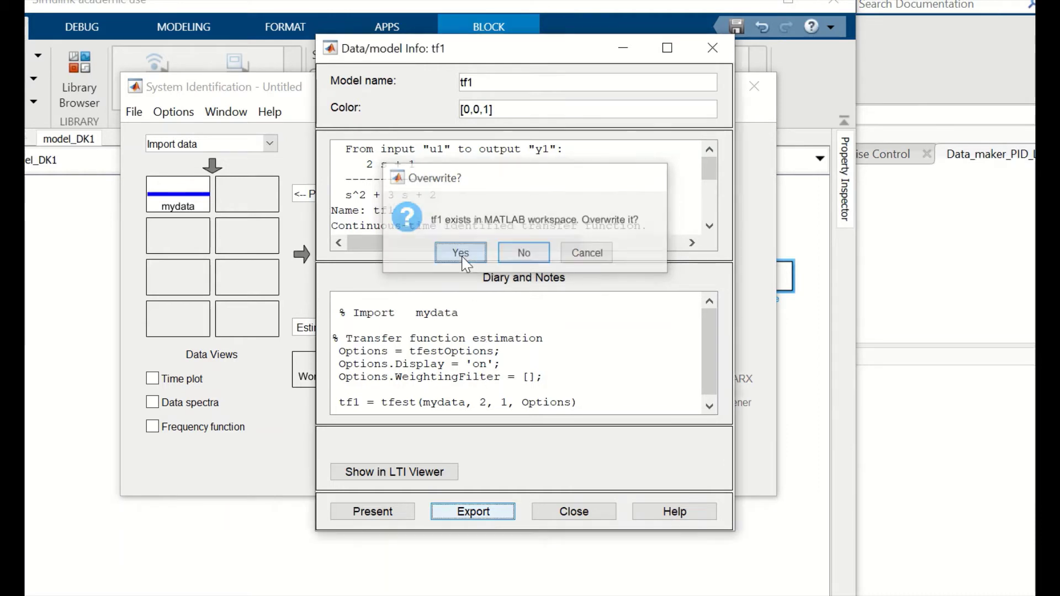
click(713, 47)
Switch to MATLAB, print tf1 and its zero-pole-gain form with zpk(tf1), and dismiss the sign-in window.
mouse_move(386, 593)
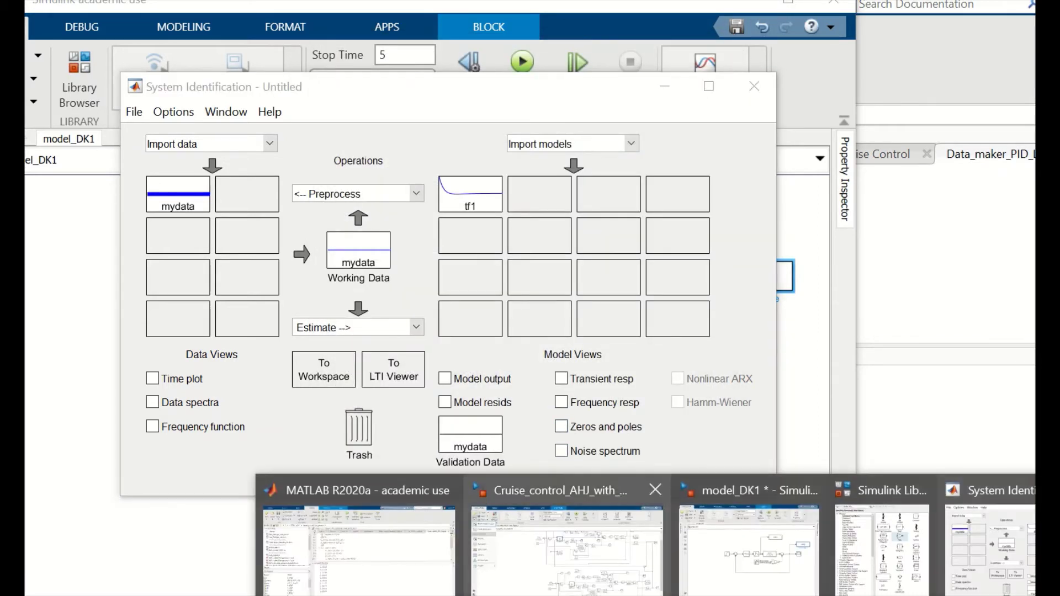
click(439, 579)
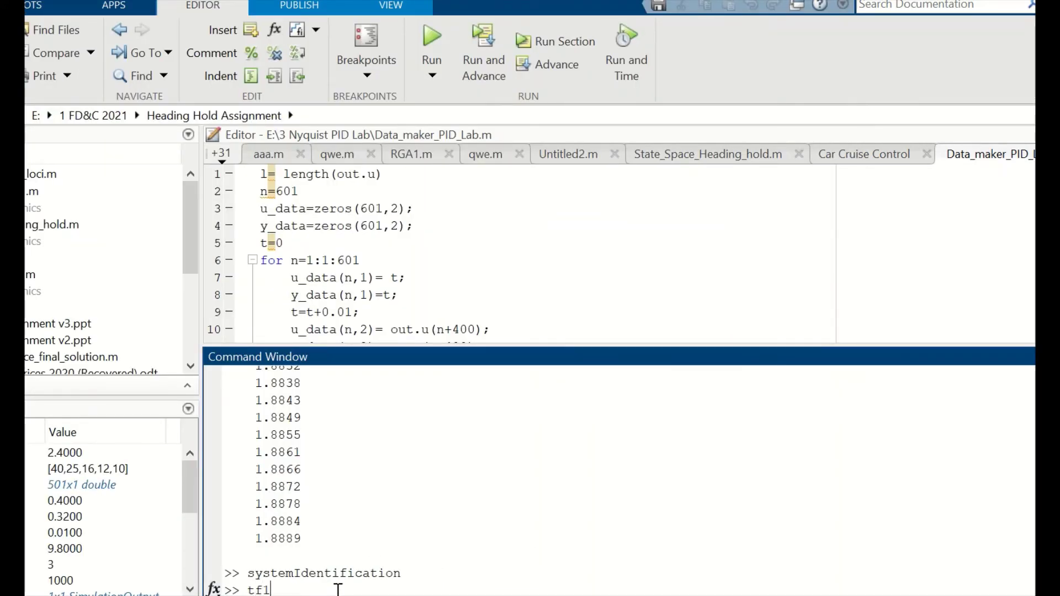
key(Return)
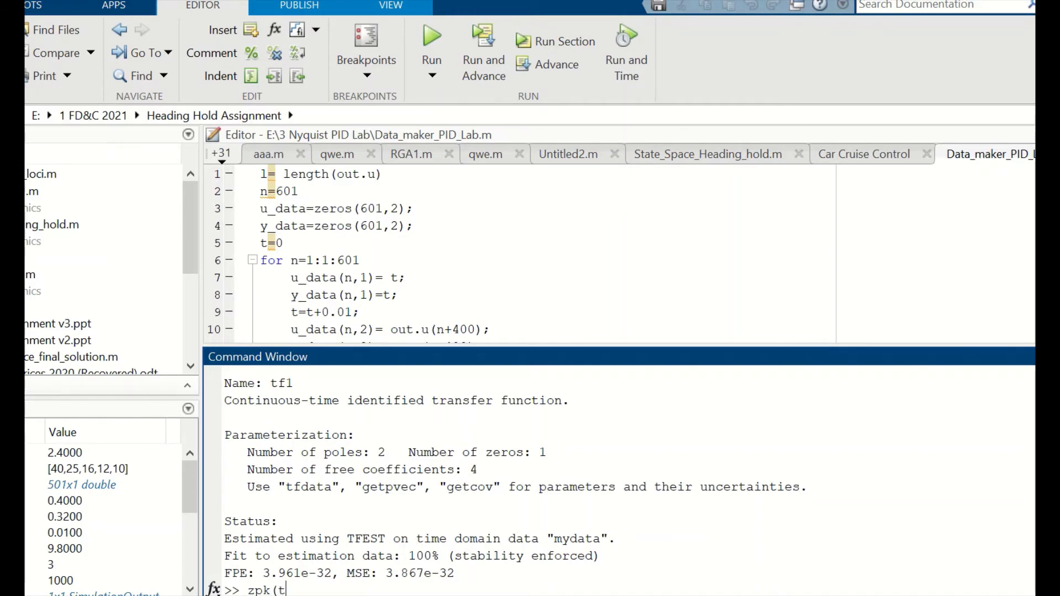
text())
key(Return)
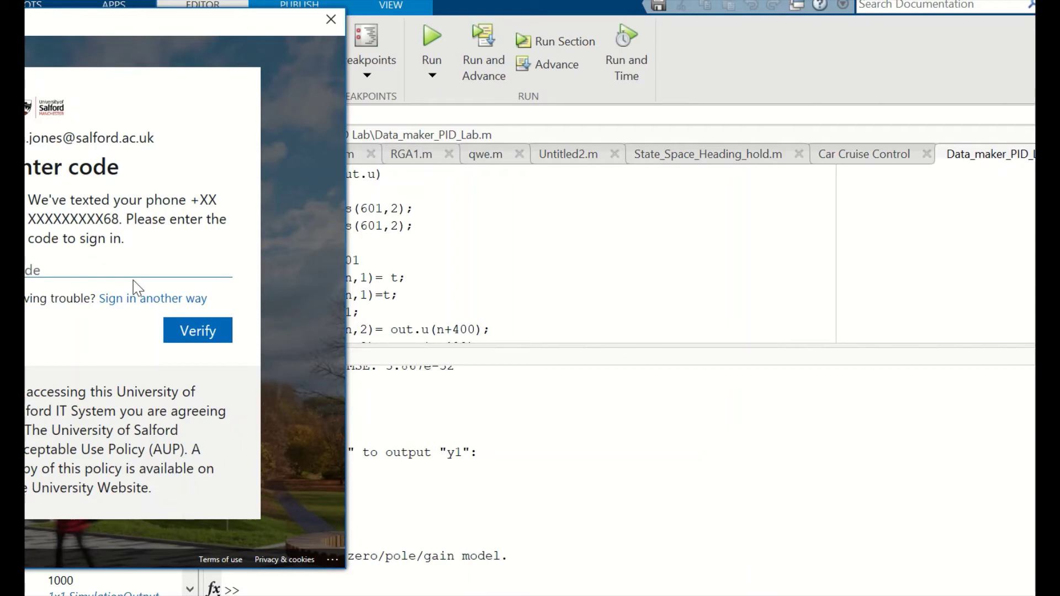
click(331, 20)
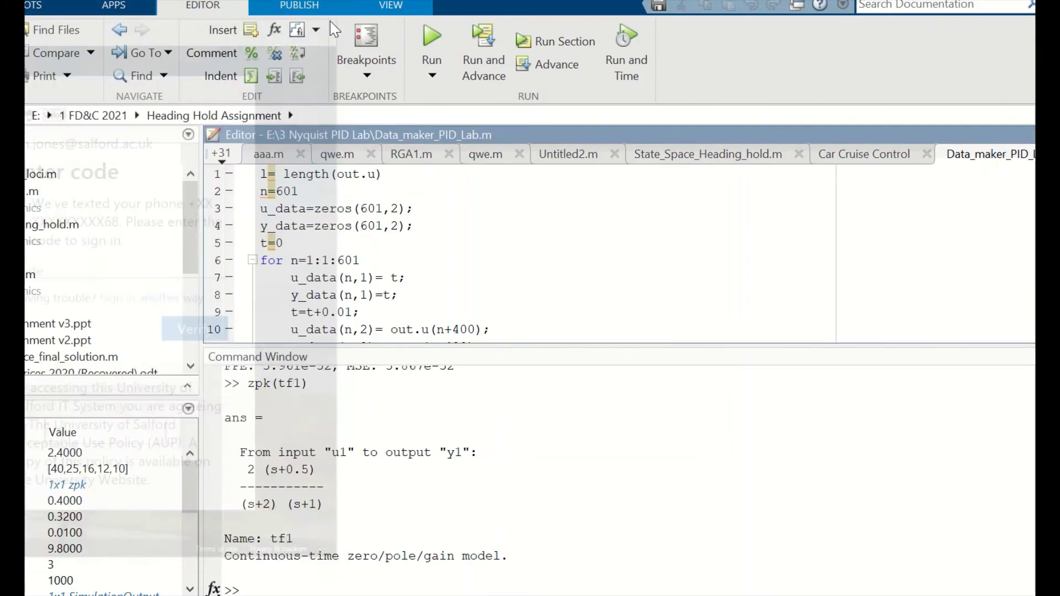
Switch to the model_DK1 Simulink model and set the gain after the Band-Limited White Noise block to 0.02.
mouse_move(740, 594)
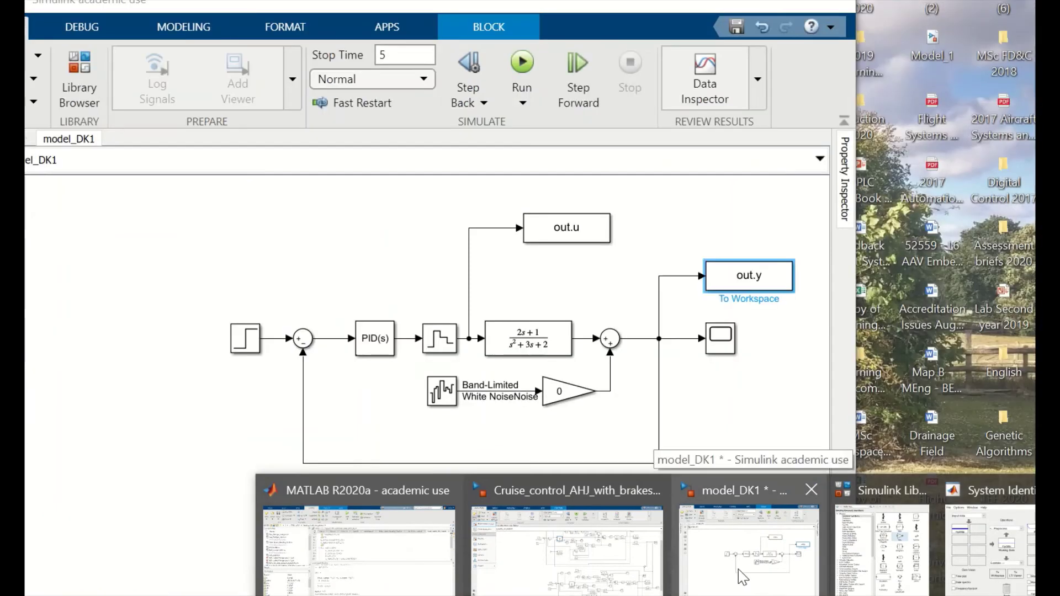
click(737, 569)
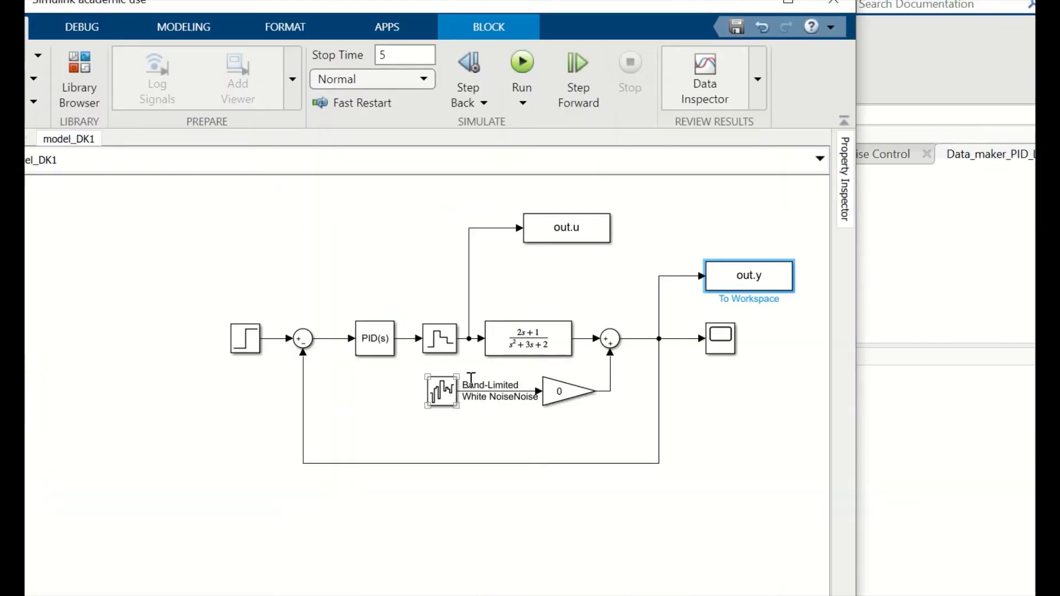
click(441, 397)
click(564, 395)
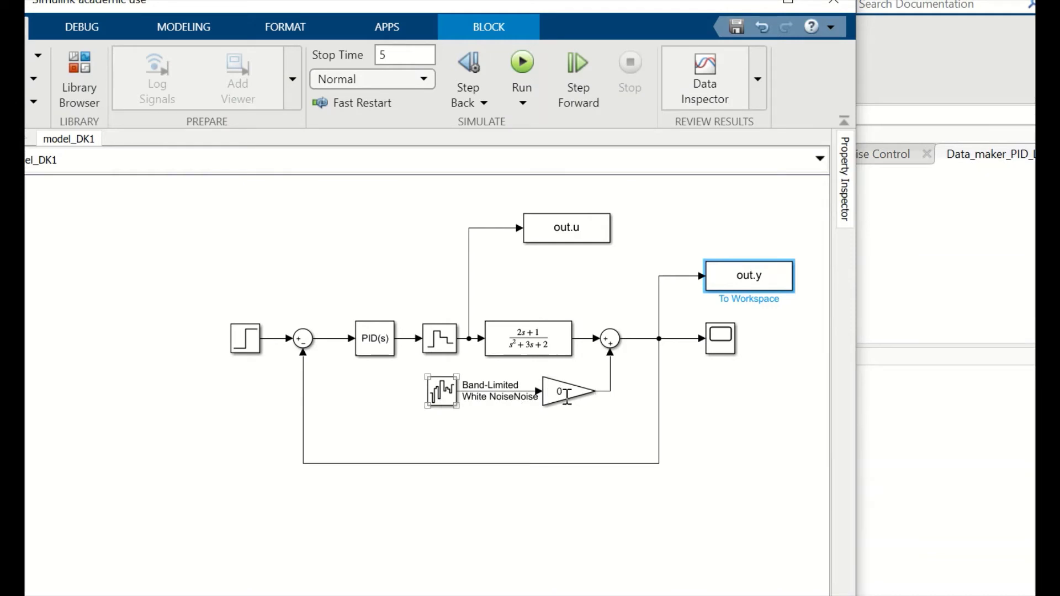
double_click(564, 398)
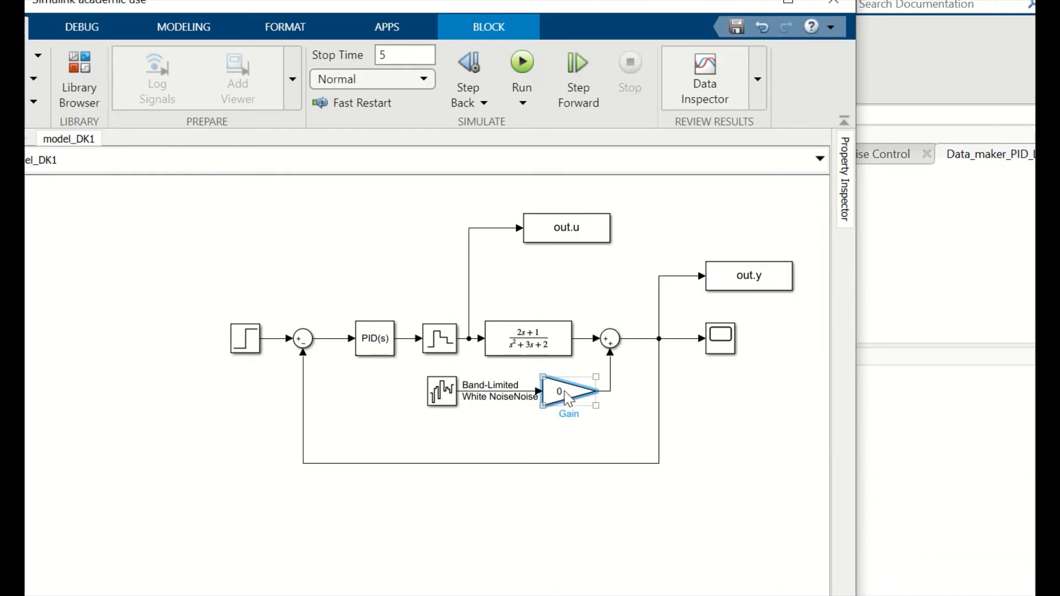
text(0.02)
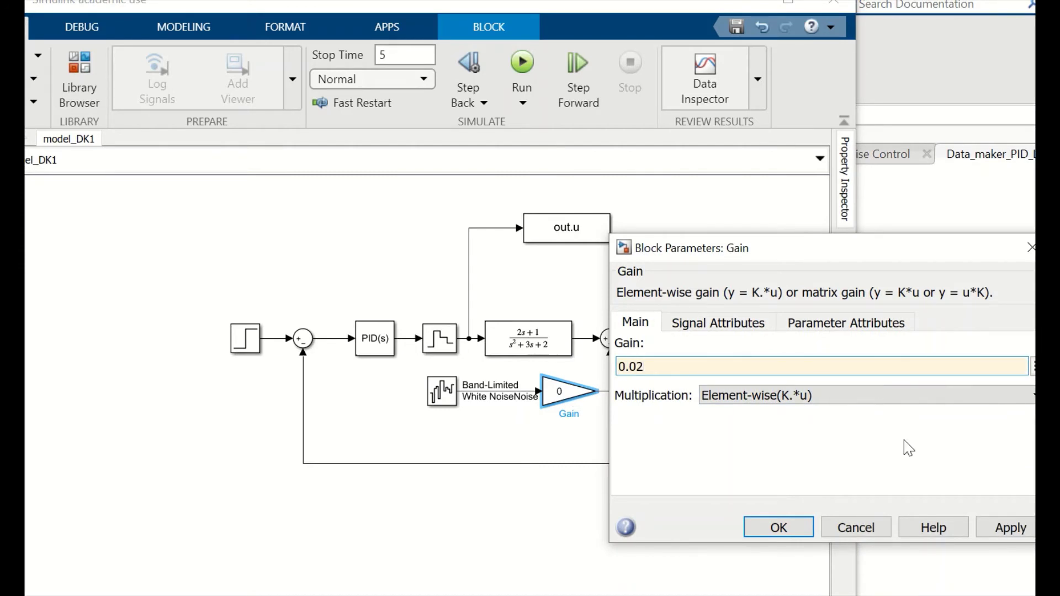
click(781, 526)
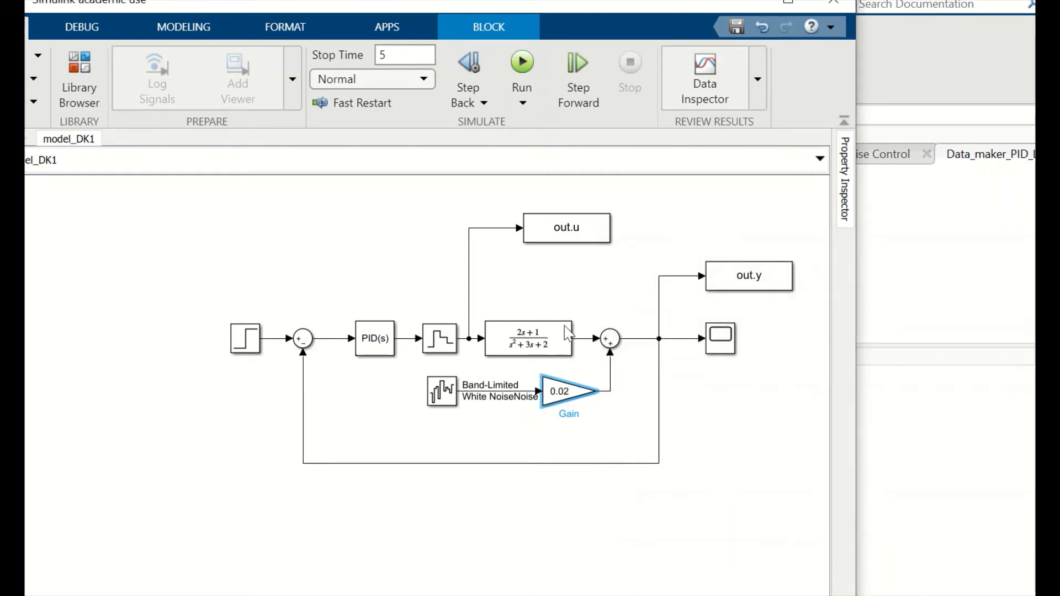
Rerun the simulation with noise, examine the output response in the Scope, and close the Scope.
click(523, 65)
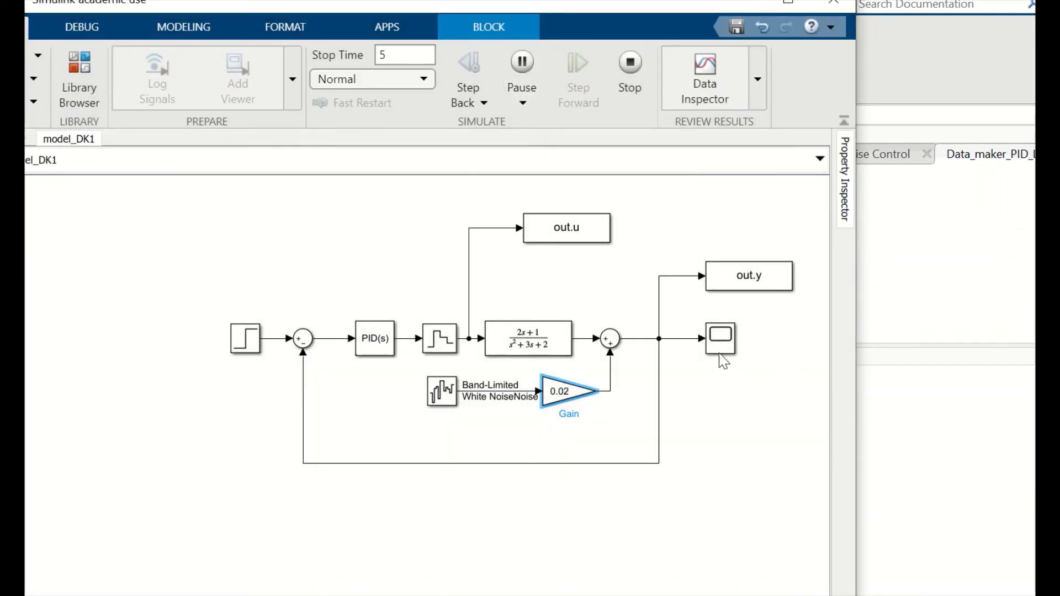
click(722, 343)
double_click(721, 338)
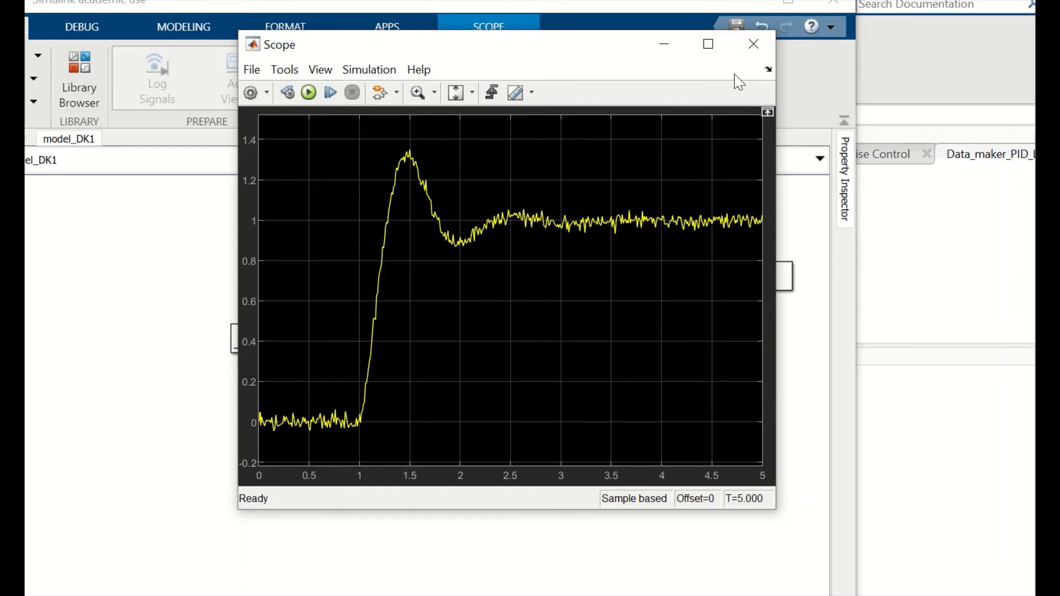
click(758, 51)
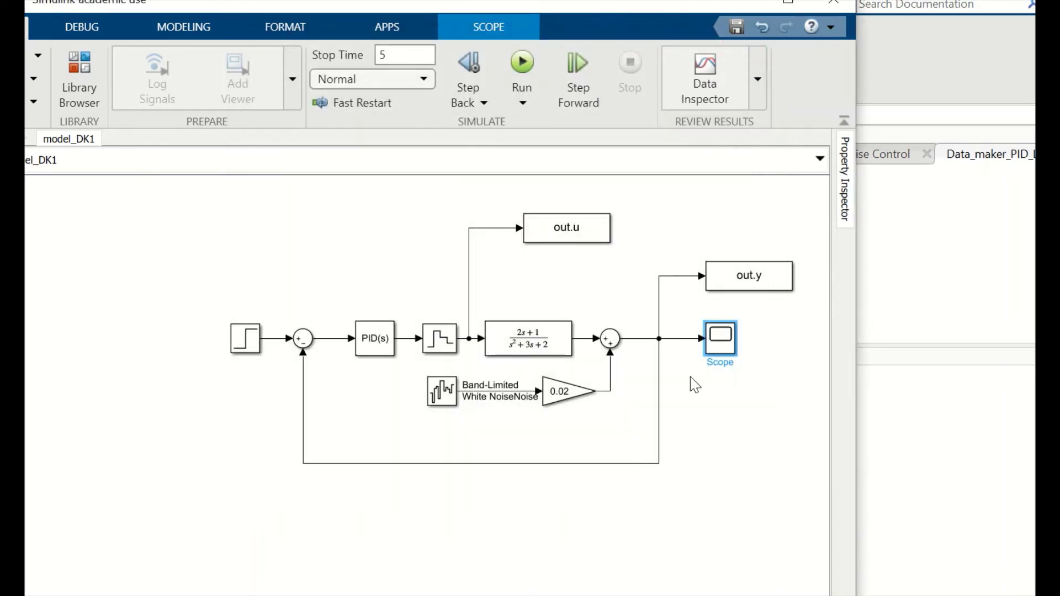
mouse_move(579, 585)
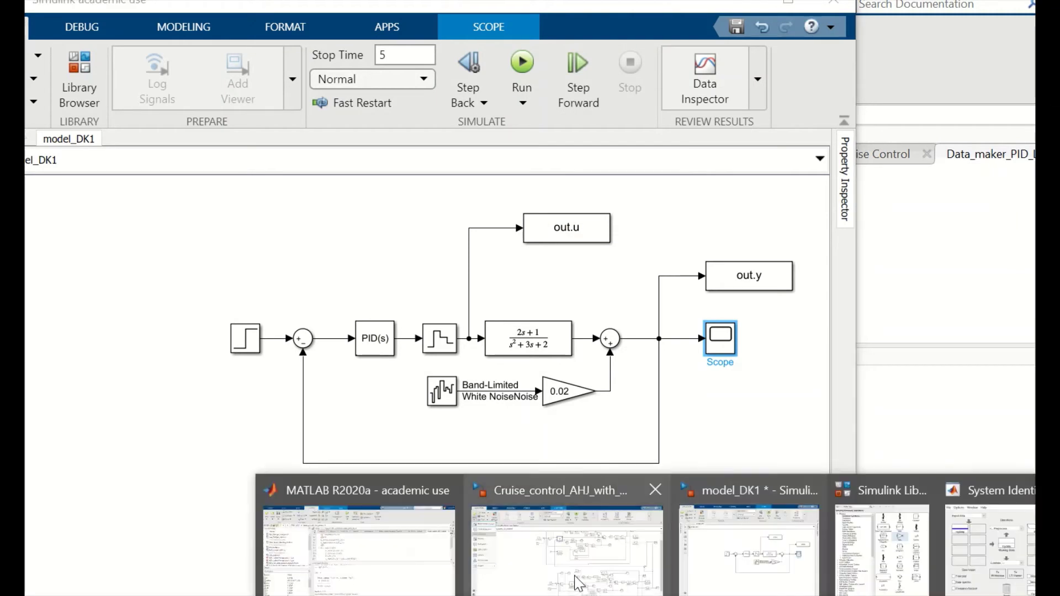
In System Identification, import out.u and out.y as time-domain data with start time 1 and sample time 0.01, and make this dataset the working data.
click(968, 566)
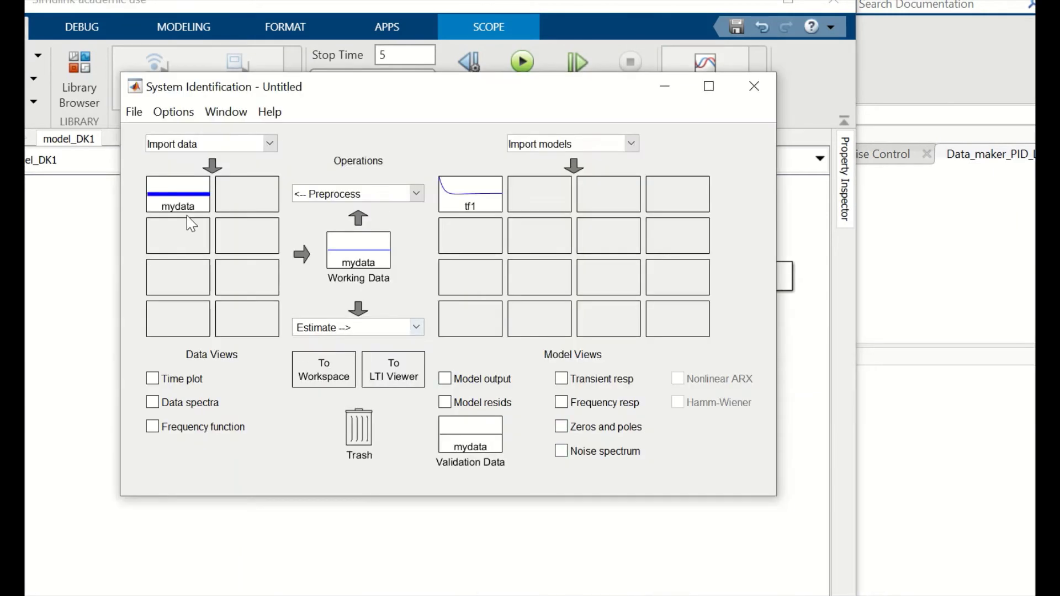
click(274, 153)
click(254, 165)
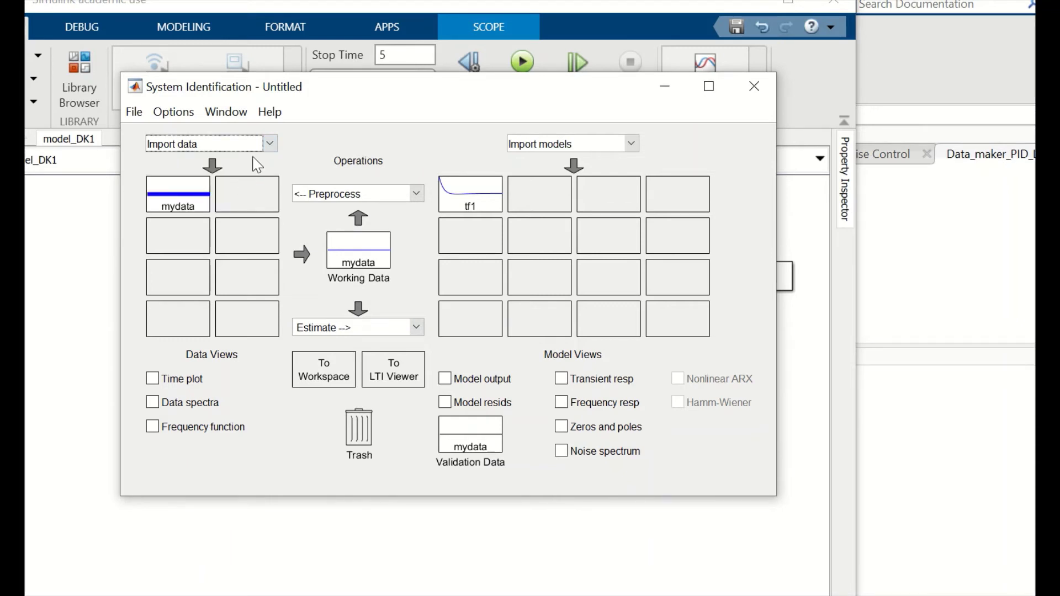
click(270, 144)
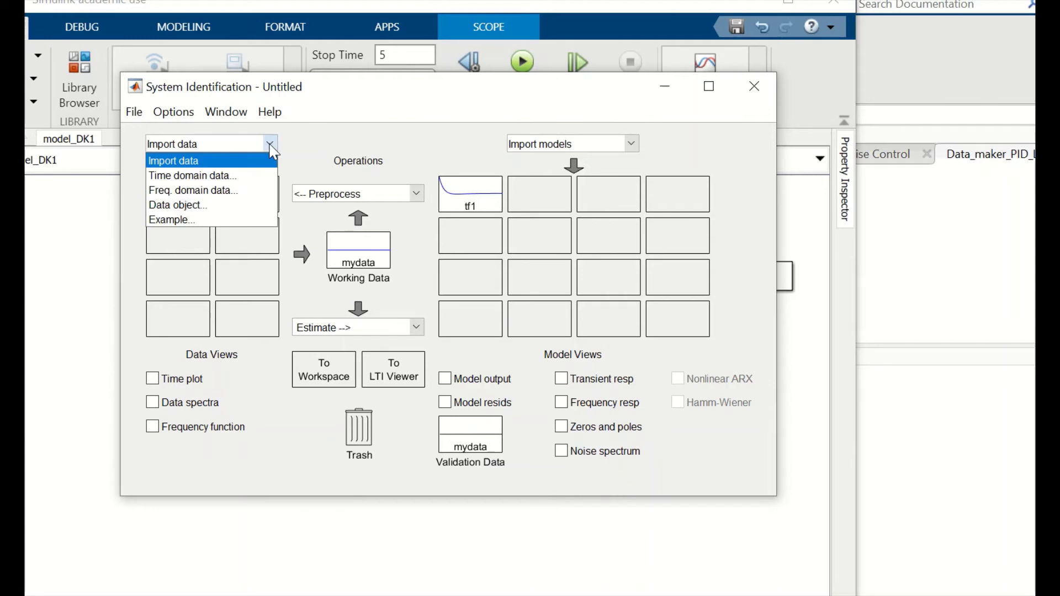
click(247, 176)
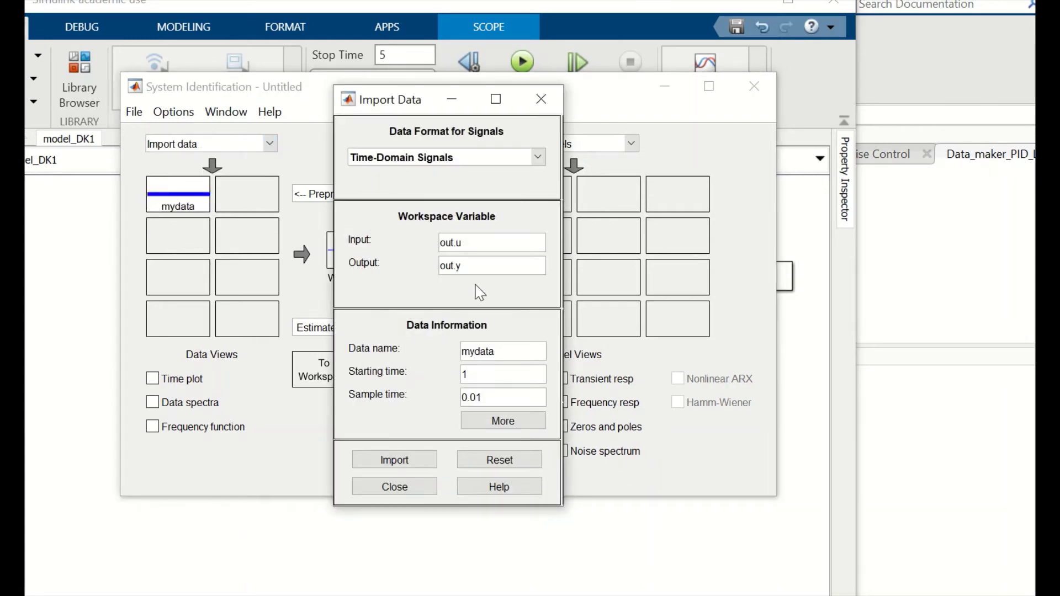
click(400, 465)
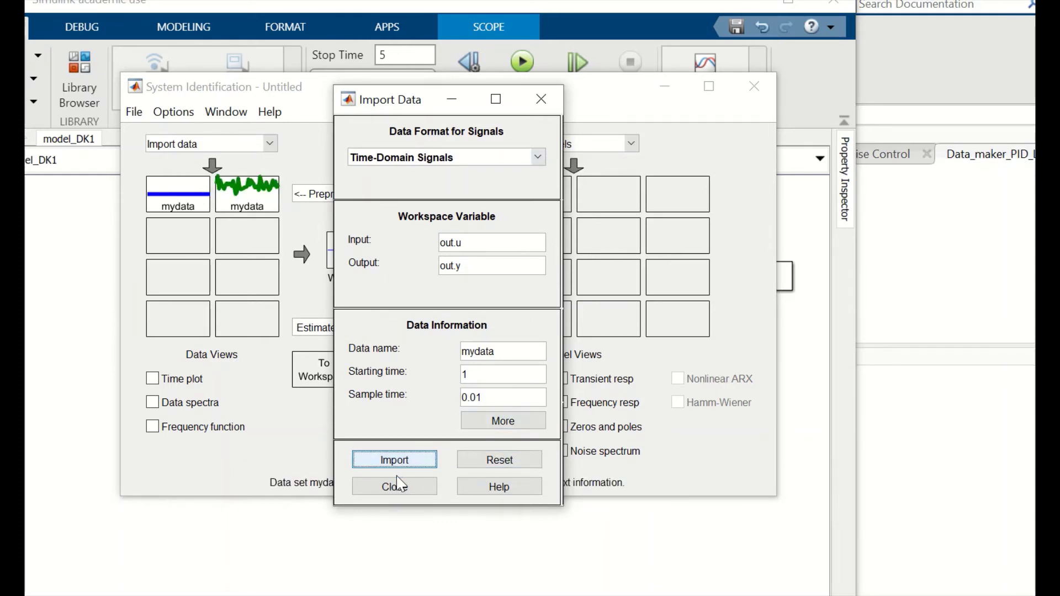
click(396, 481)
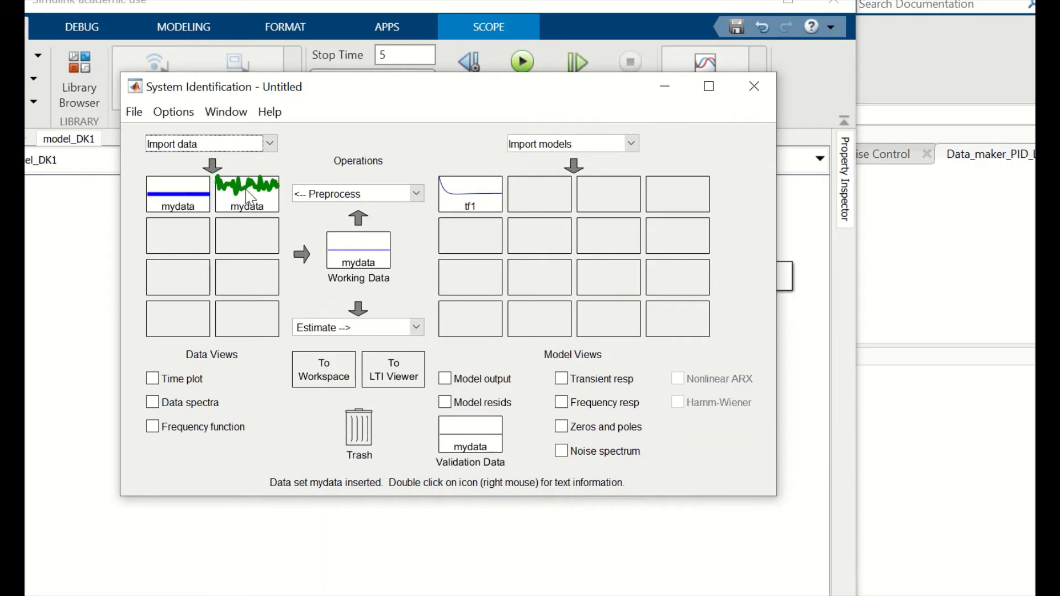
drag(239, 196, 349, 255)
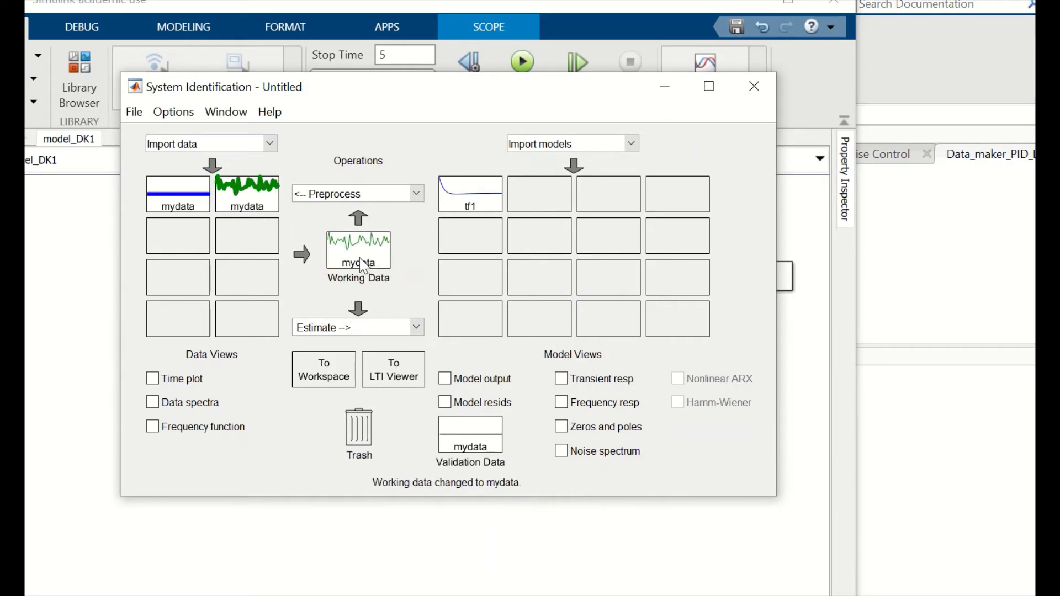
Estimate a continuous-time transfer function model with 2 poles and 1 zero, and inspect the resulting tf2 model's information.
click(417, 327)
click(387, 359)
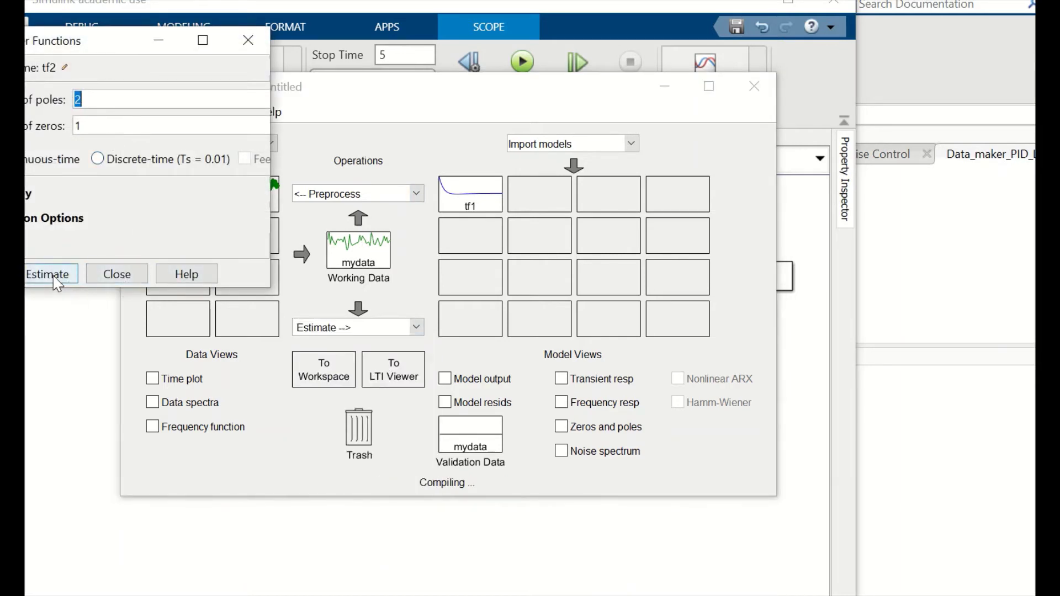
drag(118, 41, 377, 82)
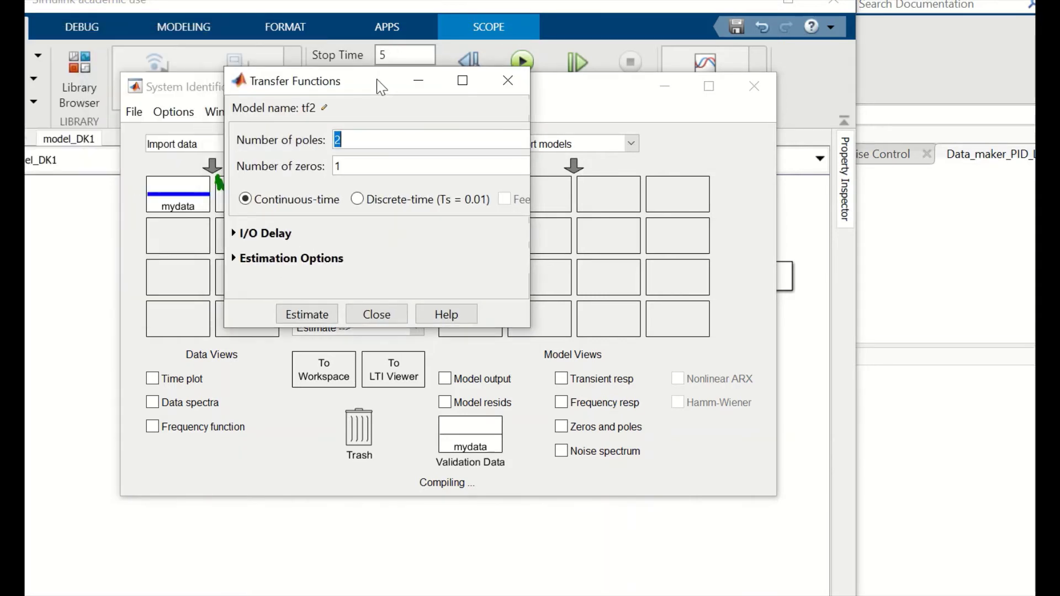
click(306, 320)
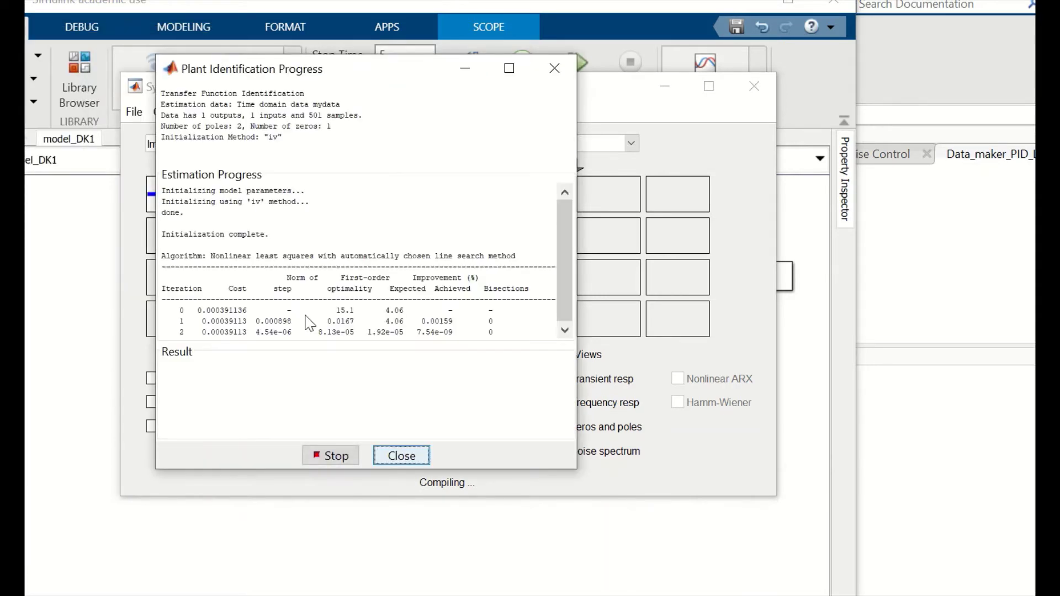
click(396, 460)
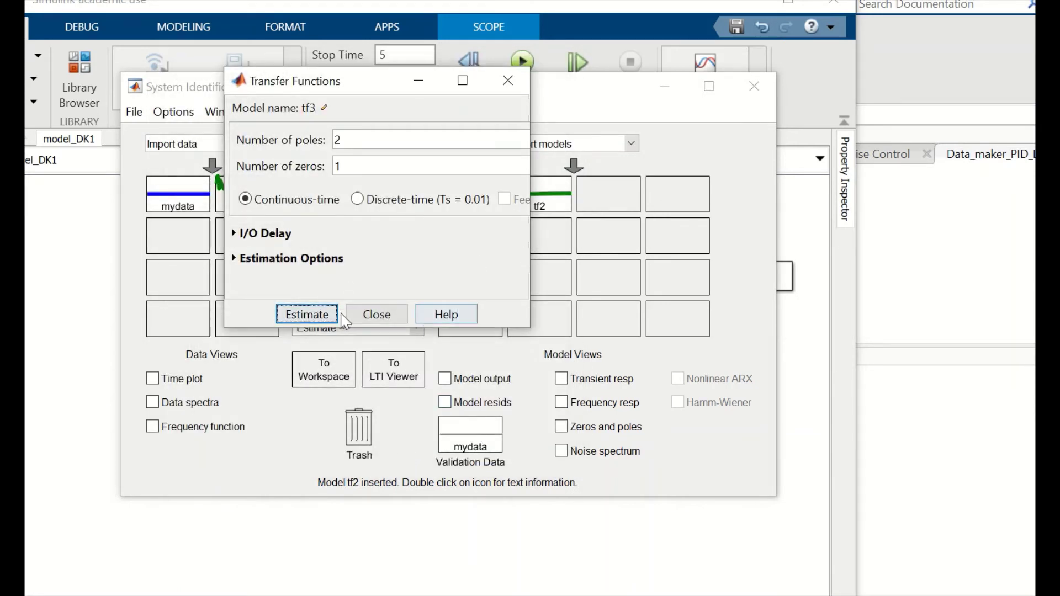
click(373, 314)
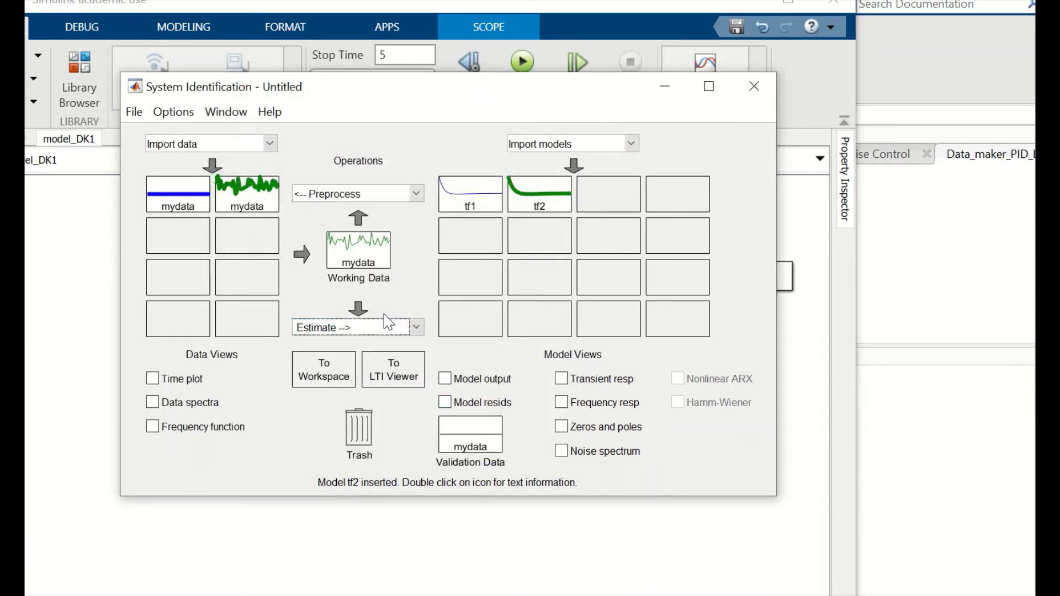
double_click(540, 195)
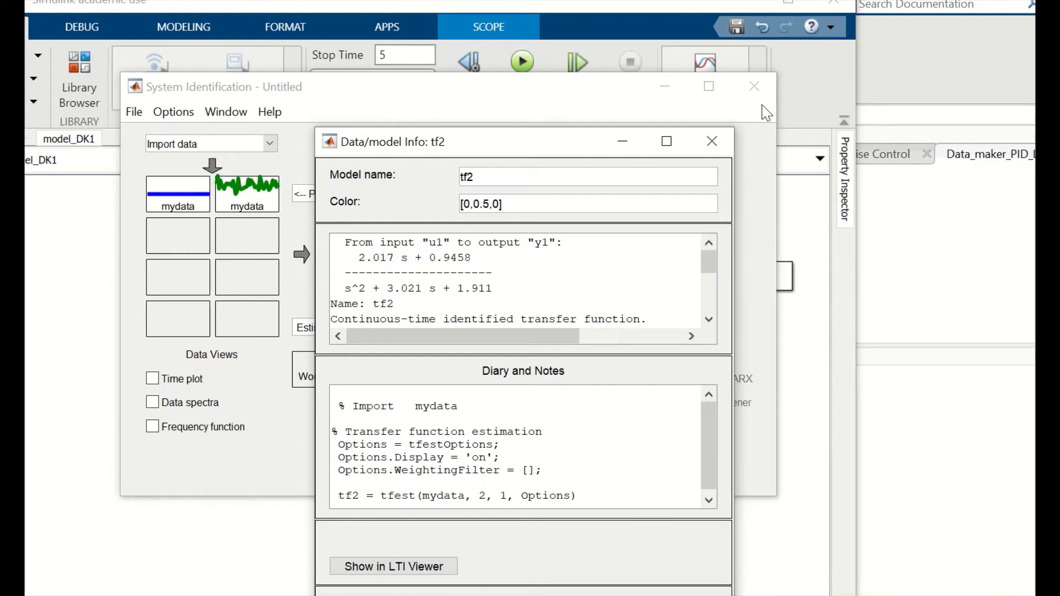
click(714, 141)
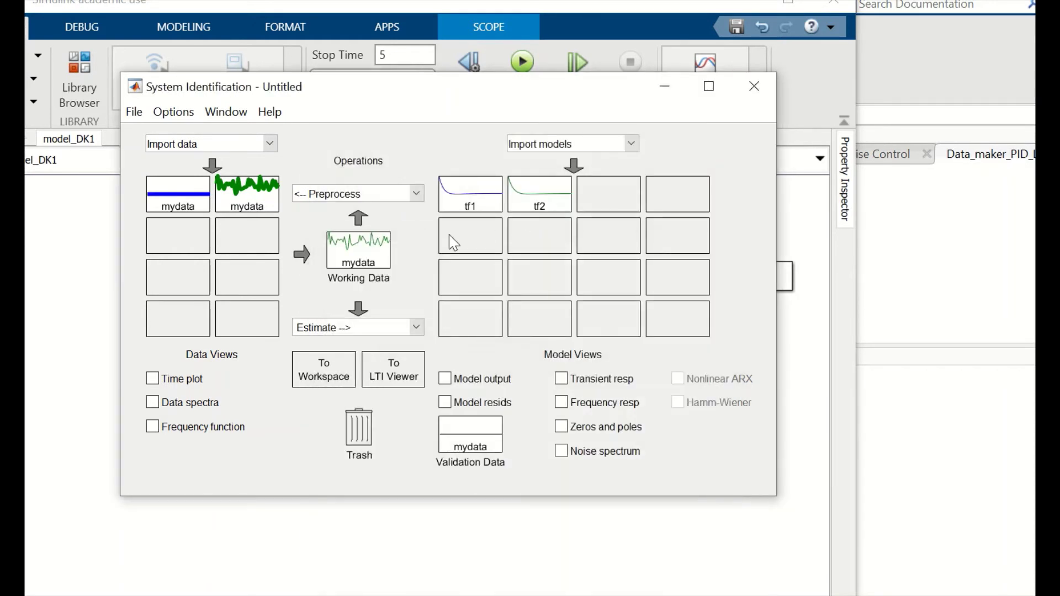
click(417, 328)
click(397, 358)
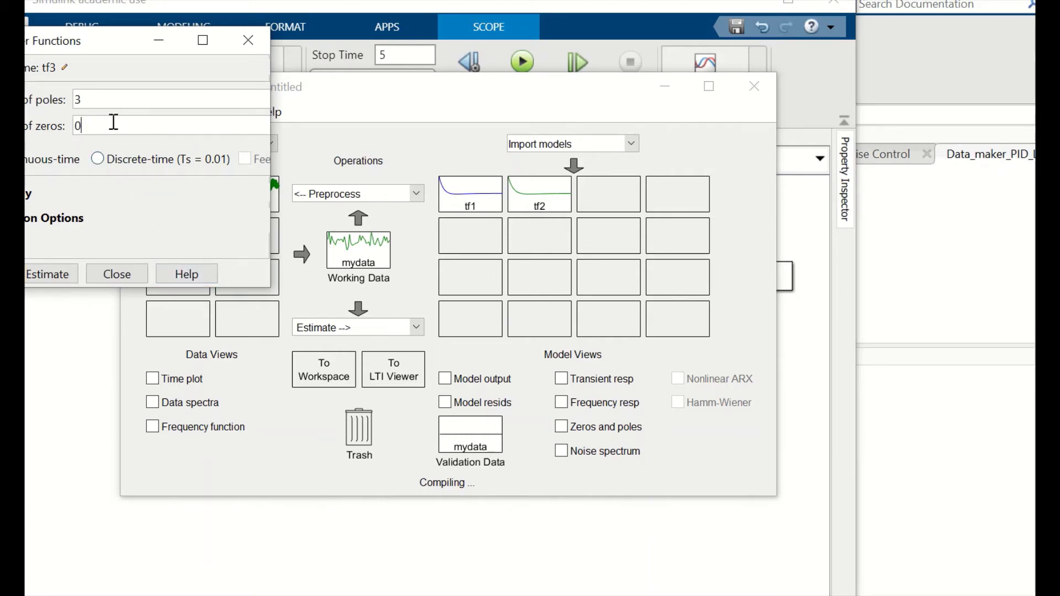
click(115, 274)
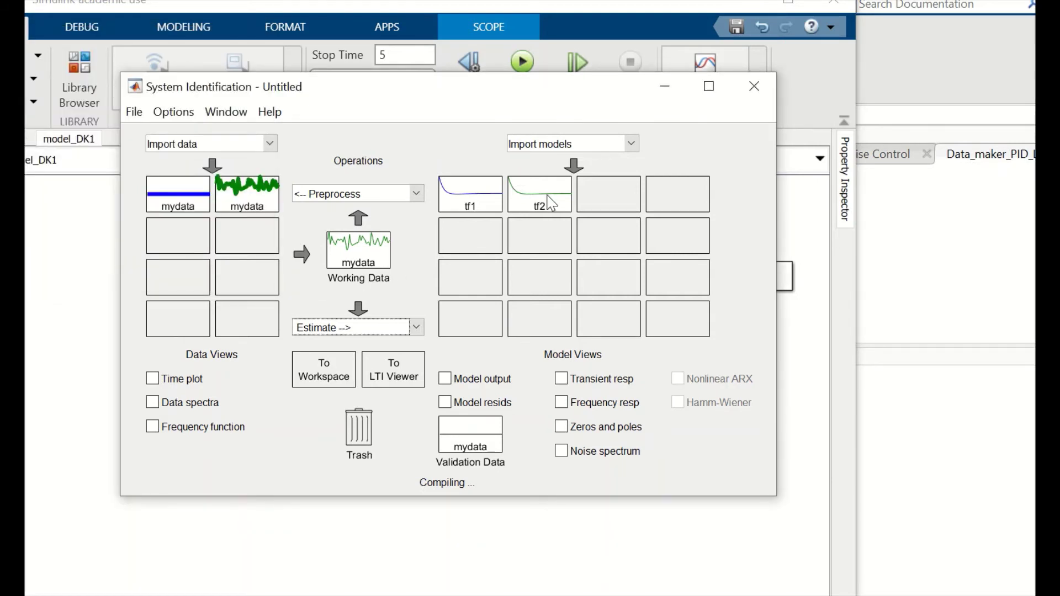
Estimate a continuous-time transfer function model with 3 poles and 0 zeros from the noisy working data.
click(418, 330)
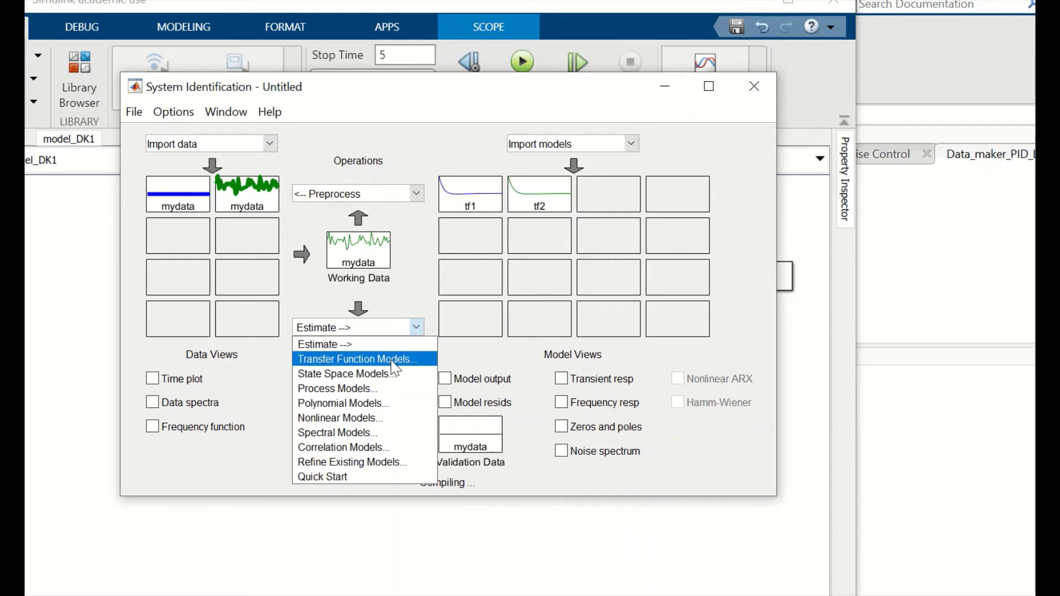
click(364, 359)
text(3)
click(120, 124)
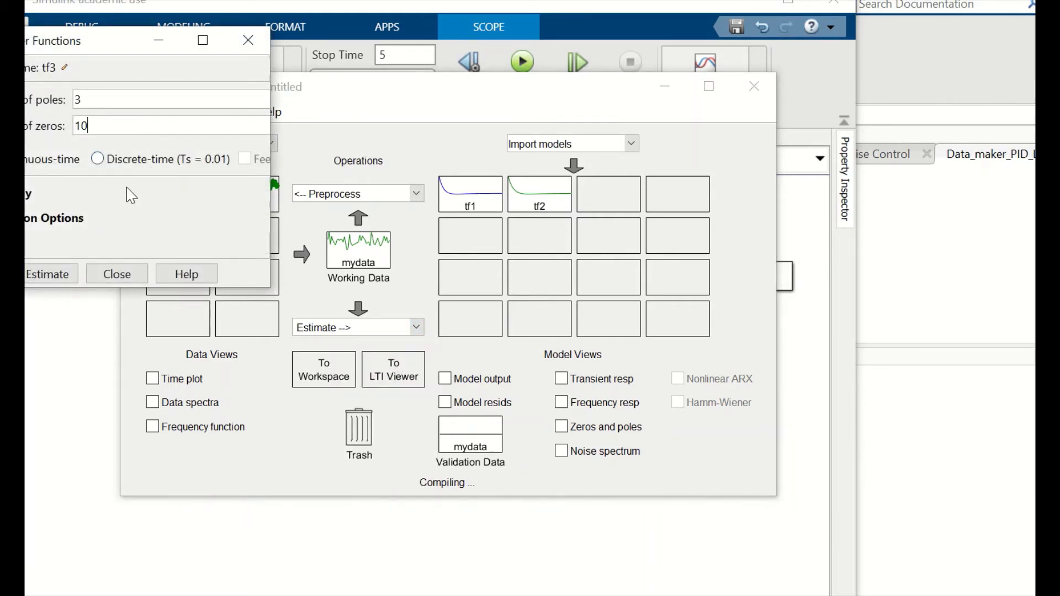
key(BackSpace)
key(BackSpace)
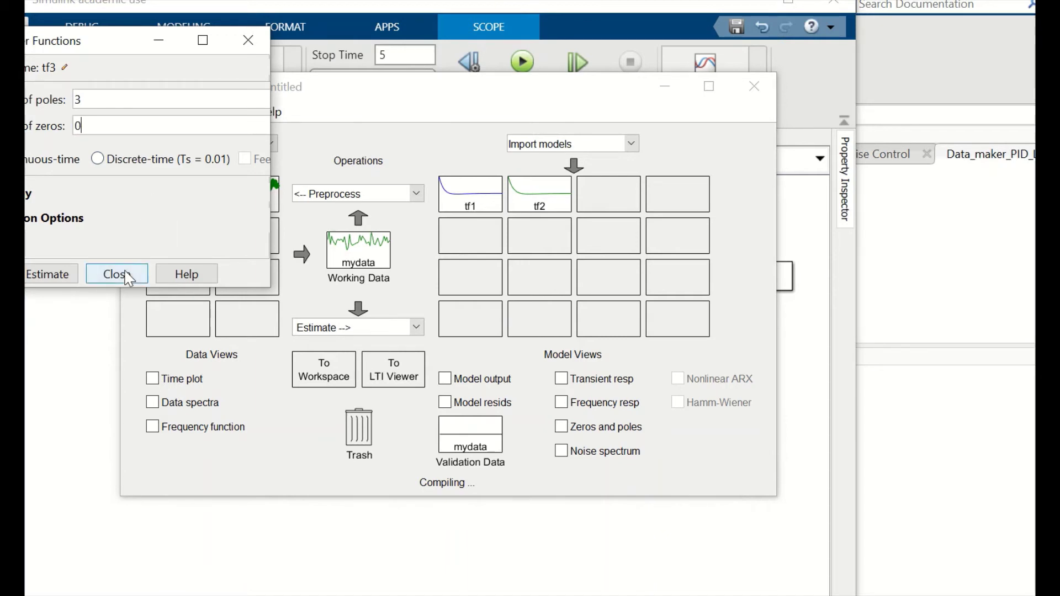
click(60, 273)
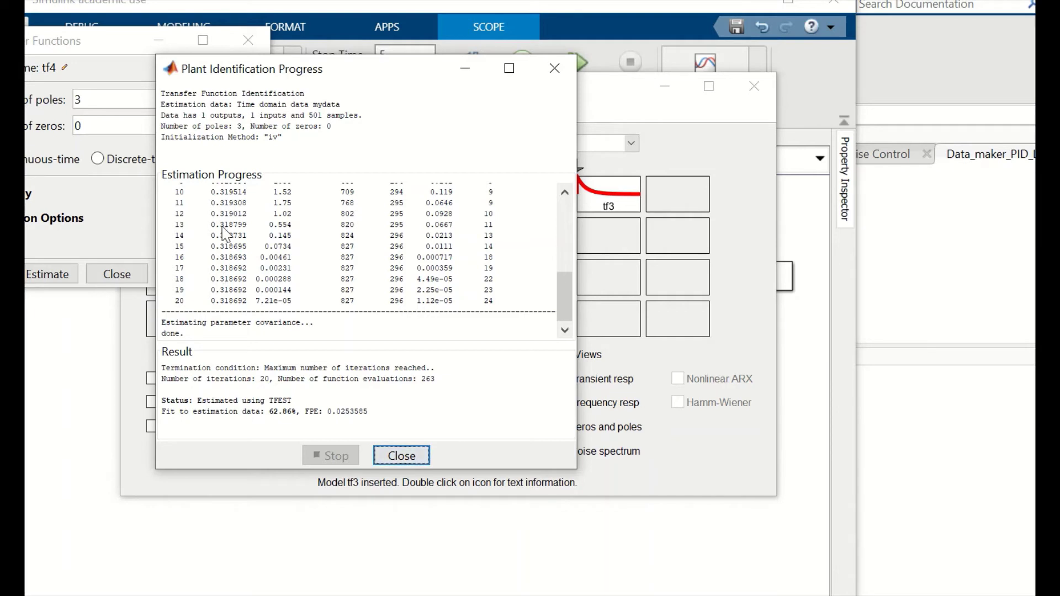
click(399, 456)
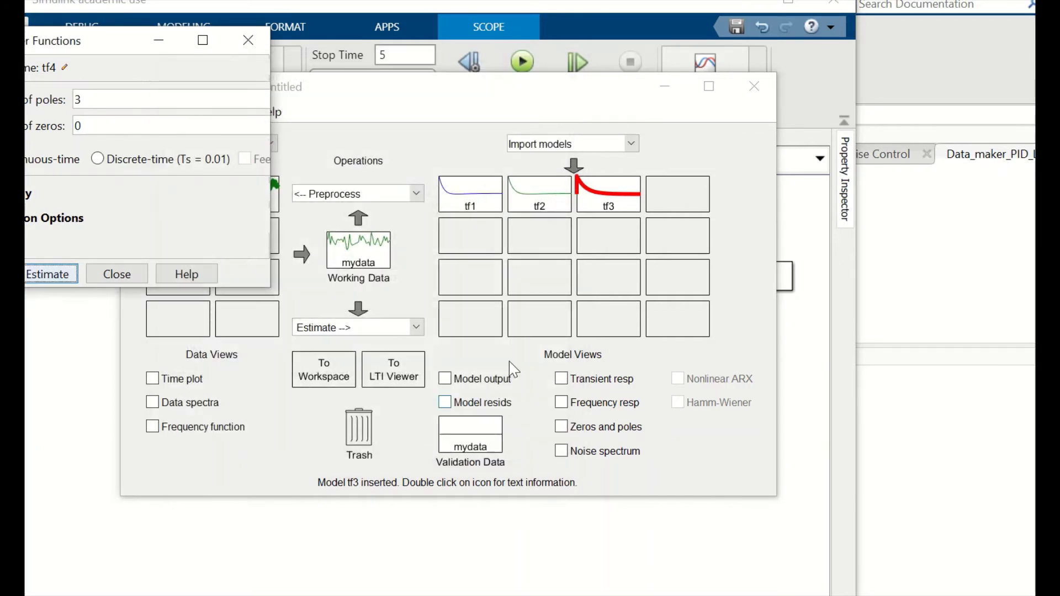
Inspect the tf3 model's information, export tf3 to the MATLAB workspace, and close its information window.
double_click(614, 193)
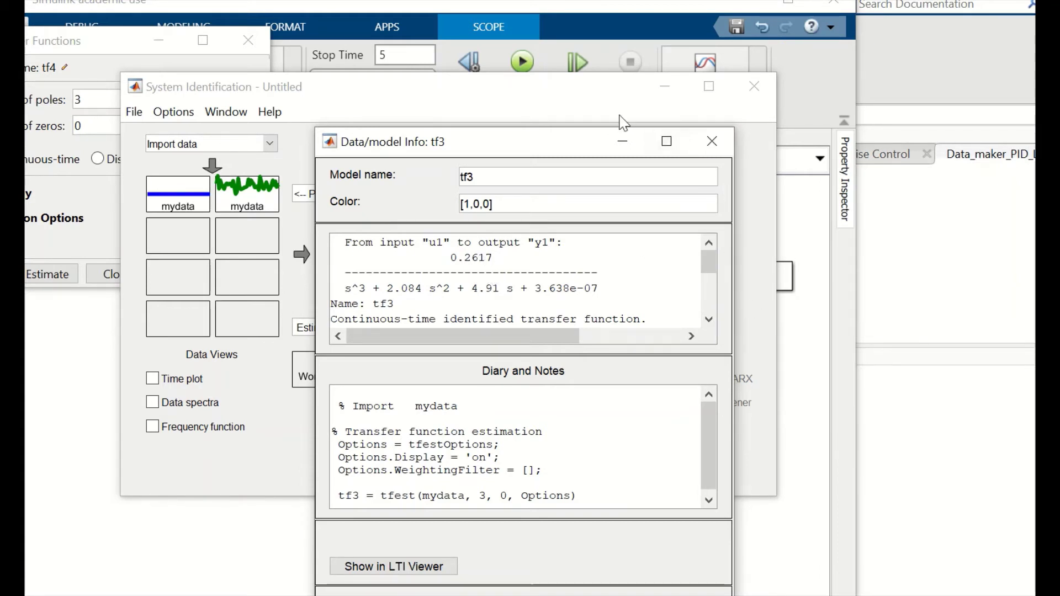
drag(586, 147, 603, 40)
click(484, 497)
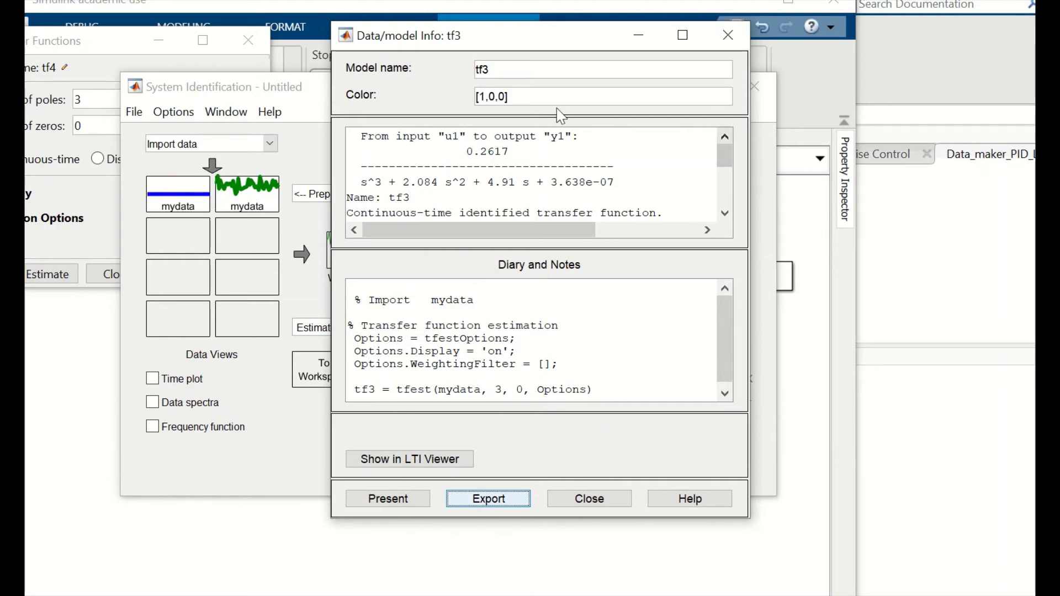
click(727, 34)
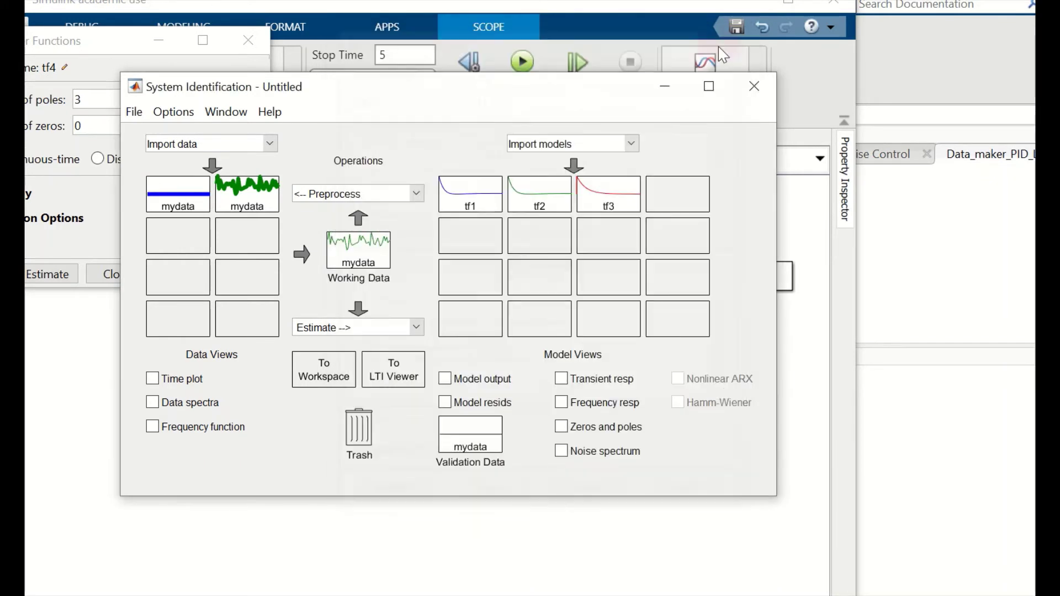
Switch to MATLAB and print the zero-pole-gain form of tf3 with zpk(tf3).
click(284, 593)
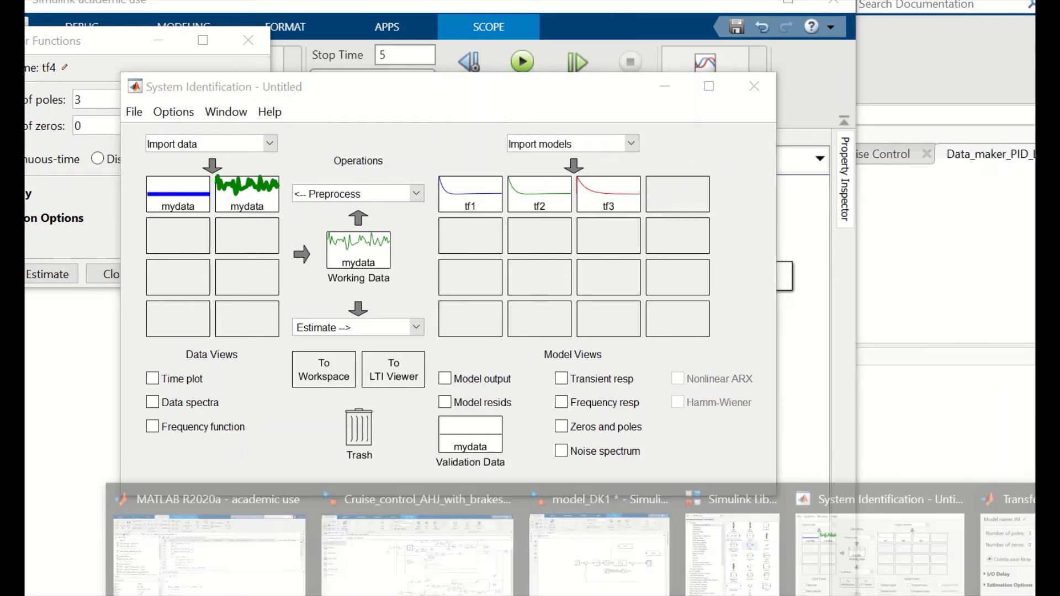
click(284, 568)
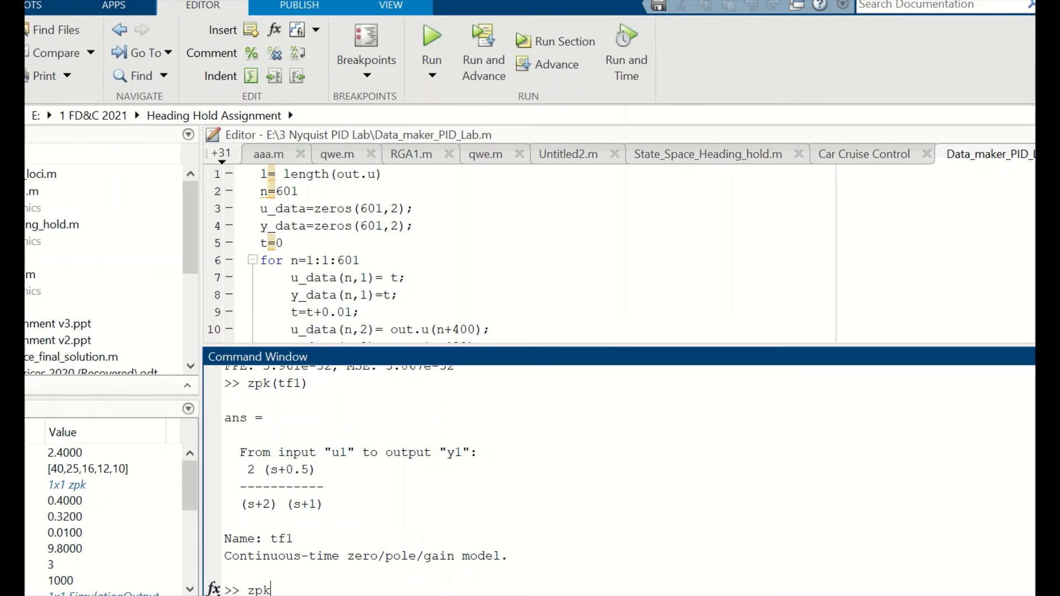
text(zpk(tf3))
key(Return)
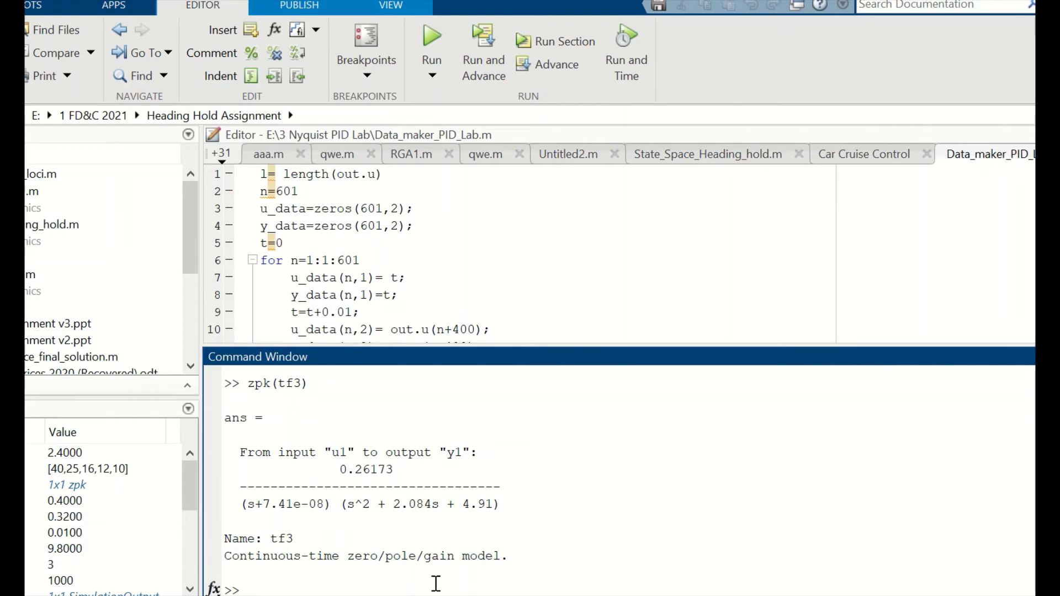
Switch to the model_DK1 Simulink model and dismiss the sign-in window.
key(super+t)
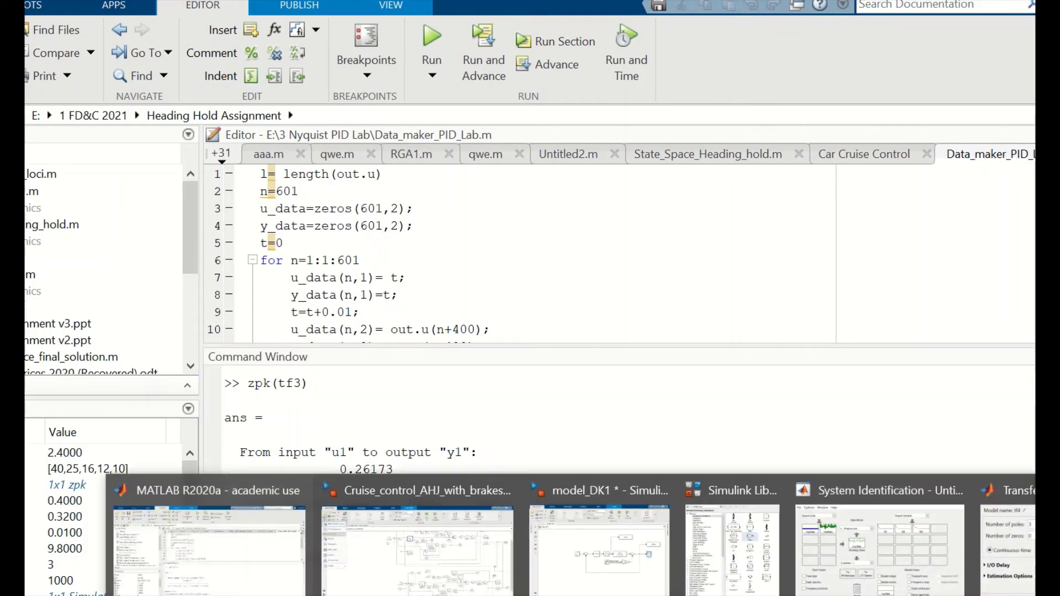
click(610, 574)
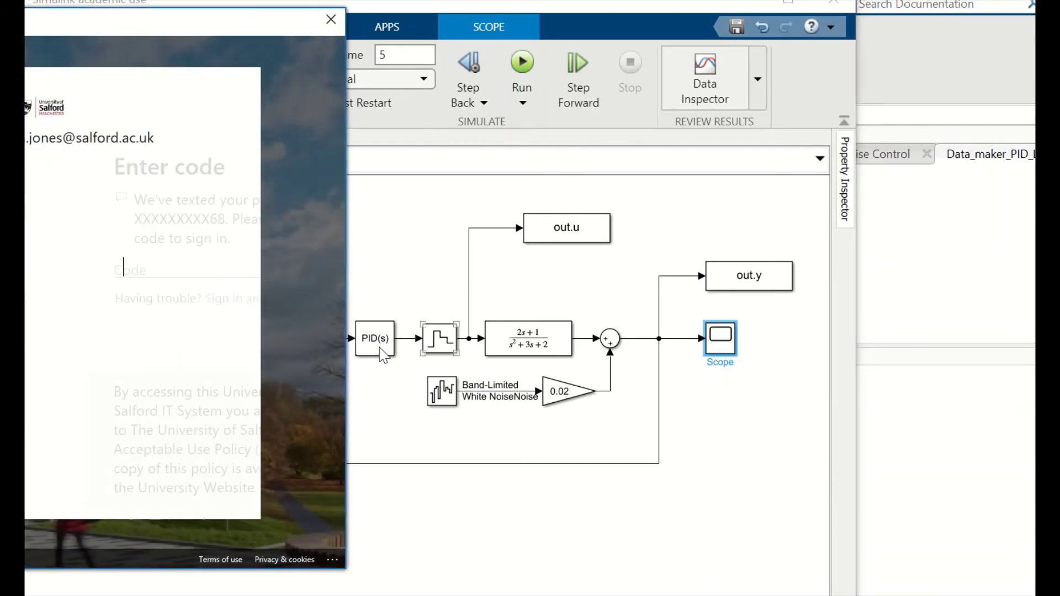
click(331, 20)
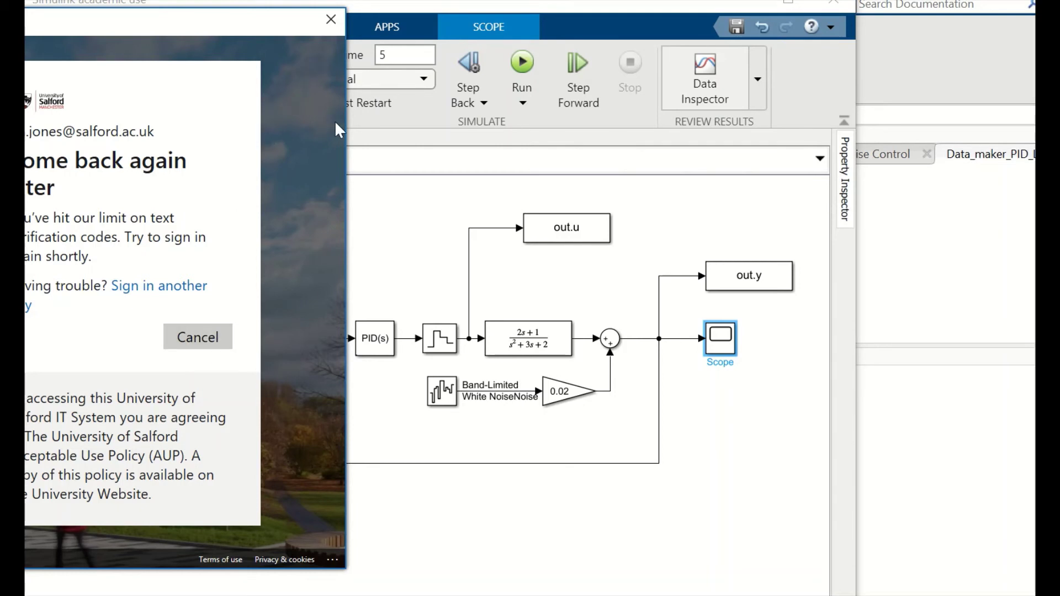
click(331, 19)
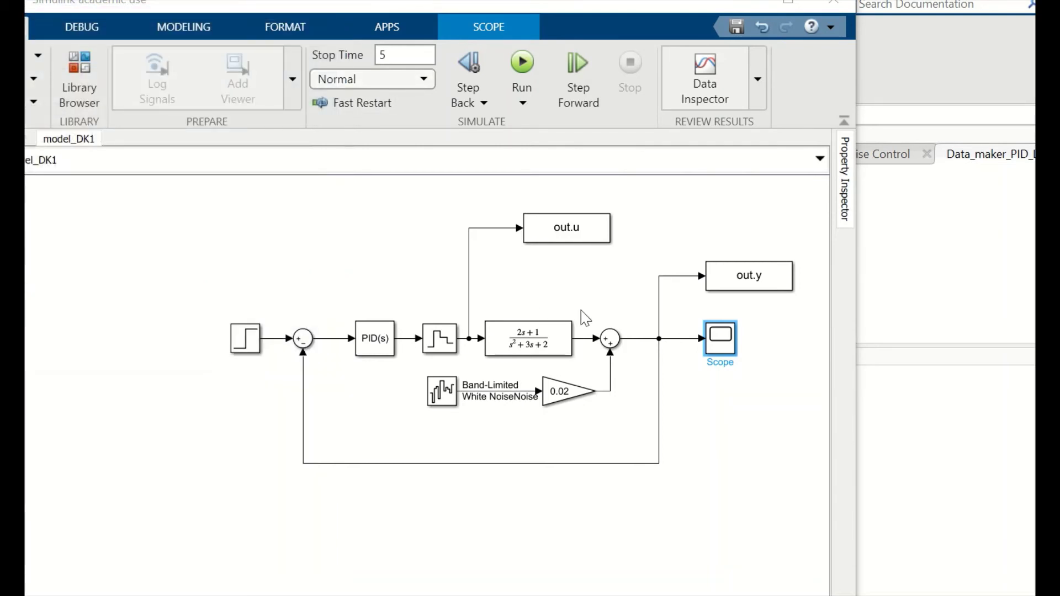
Copy the plant transfer function block, place the copy below the noise gain, and connect its input to the plant's input signal.
click(528, 348)
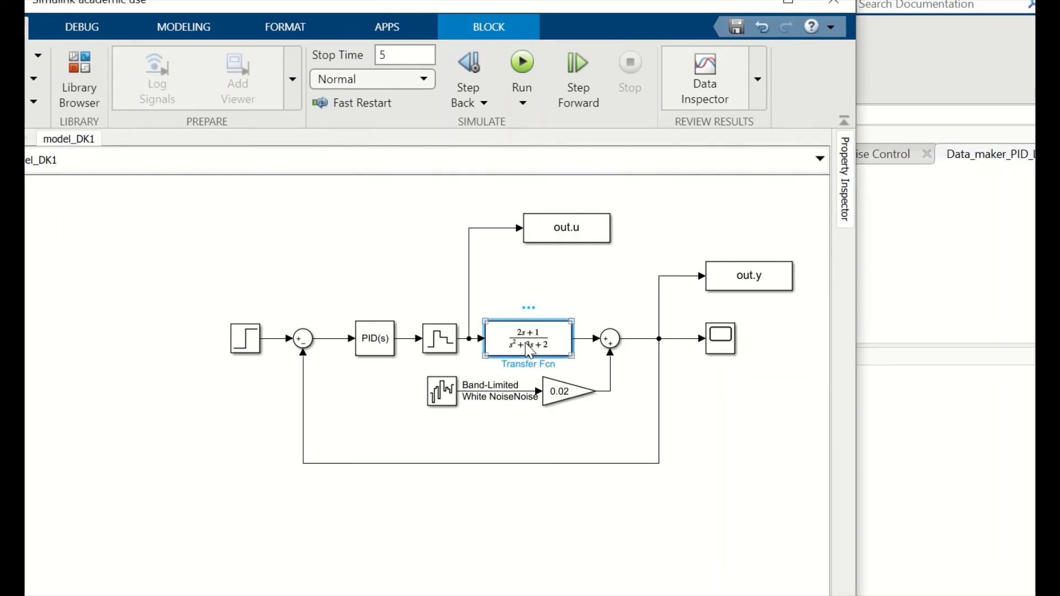
right_click(529, 350)
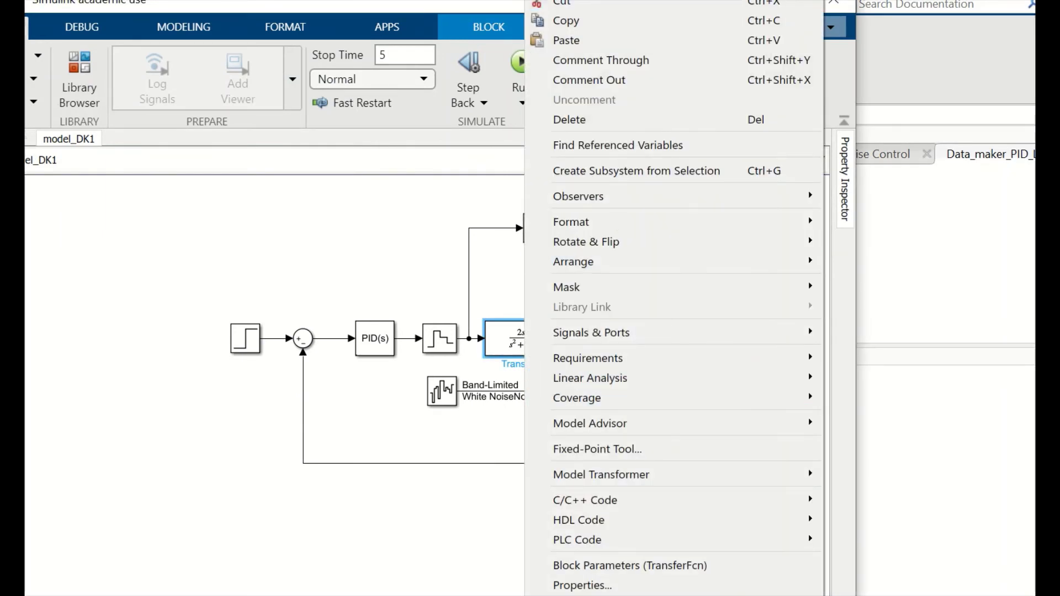
click(621, 20)
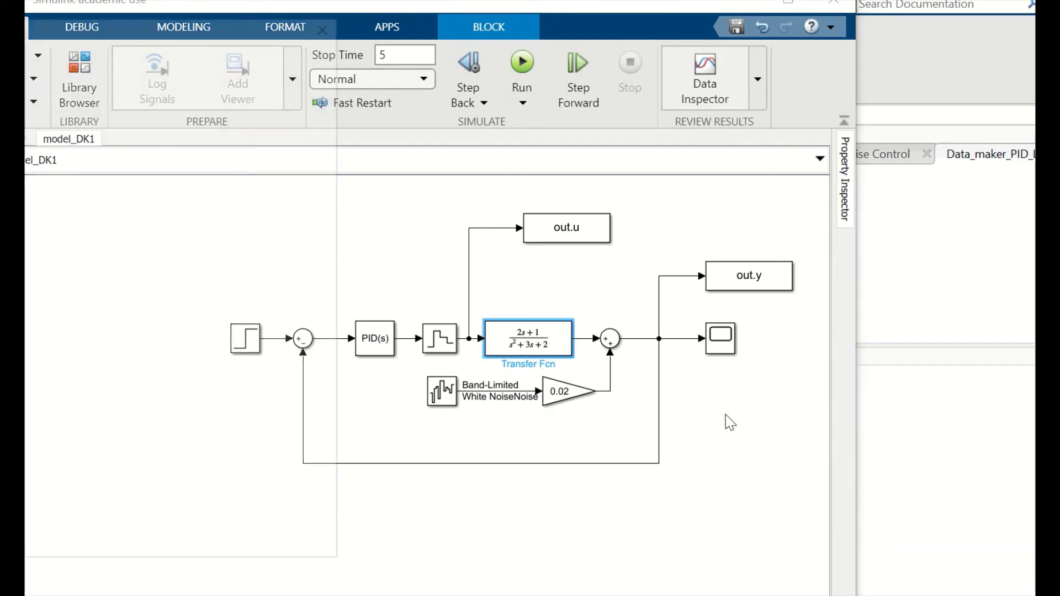
right_click(727, 422)
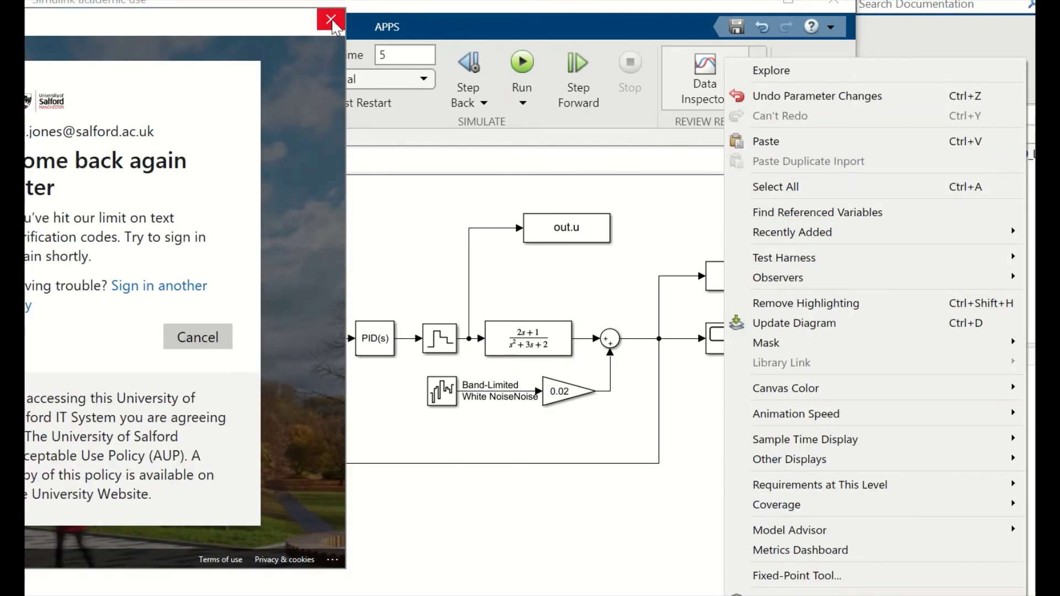
click(331, 20)
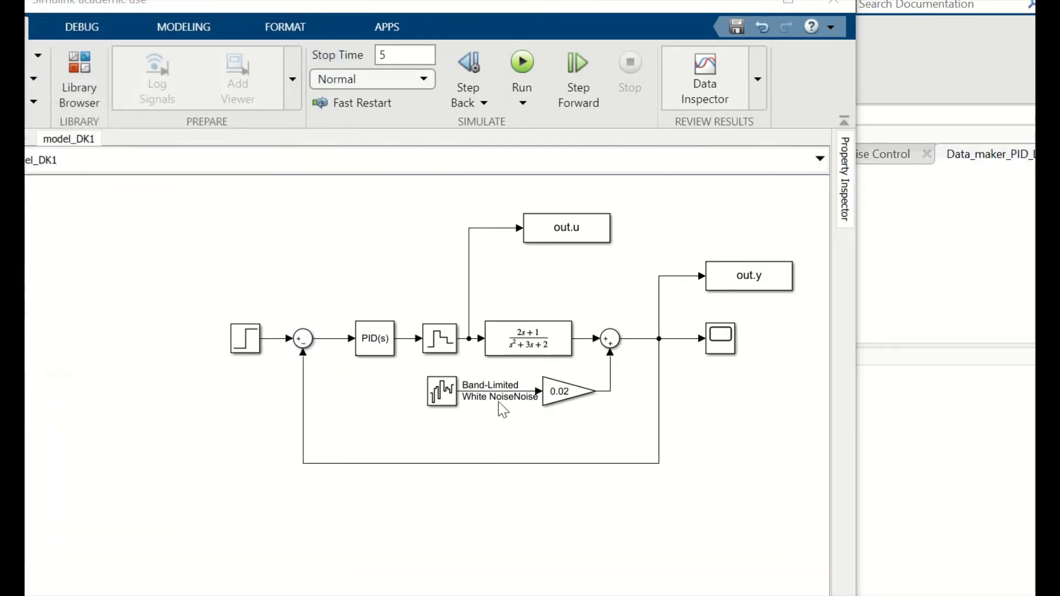
right_click(366, 490)
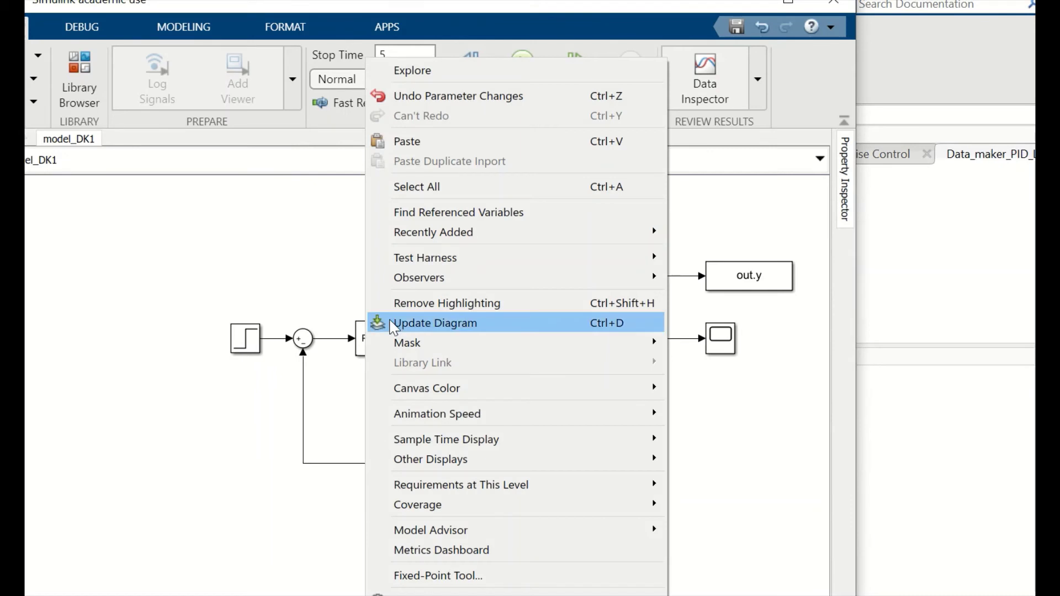
click(427, 146)
drag(428, 517, 558, 442)
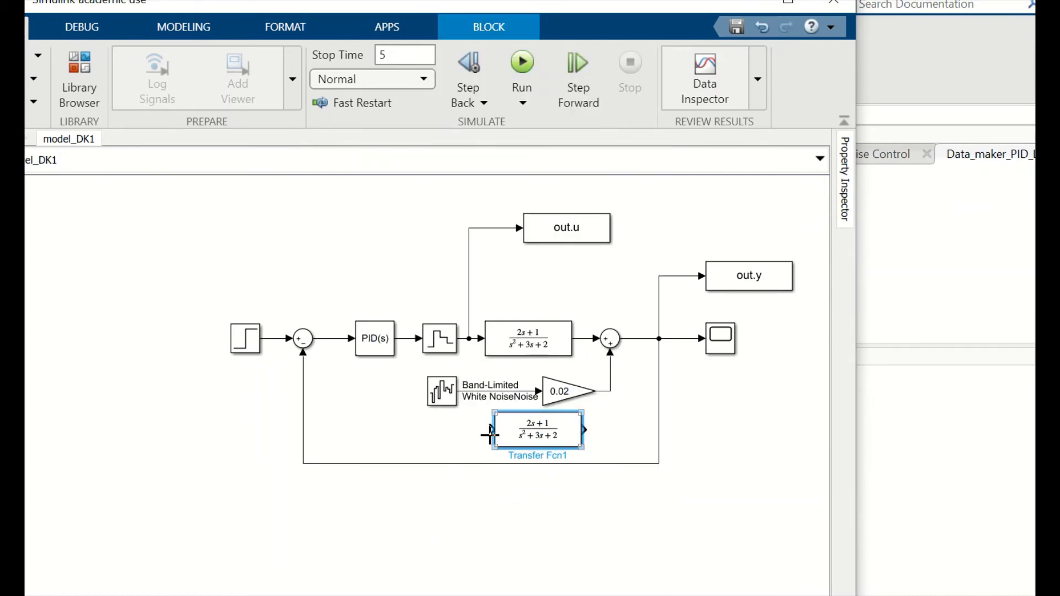
mouse_move(489, 429)
mouse_down()
mouse_move(461, 390)
mouse_move(469, 338)
mouse_up()
View the Scope's plot, close it, and dismiss the sign-in window.
click(718, 352)
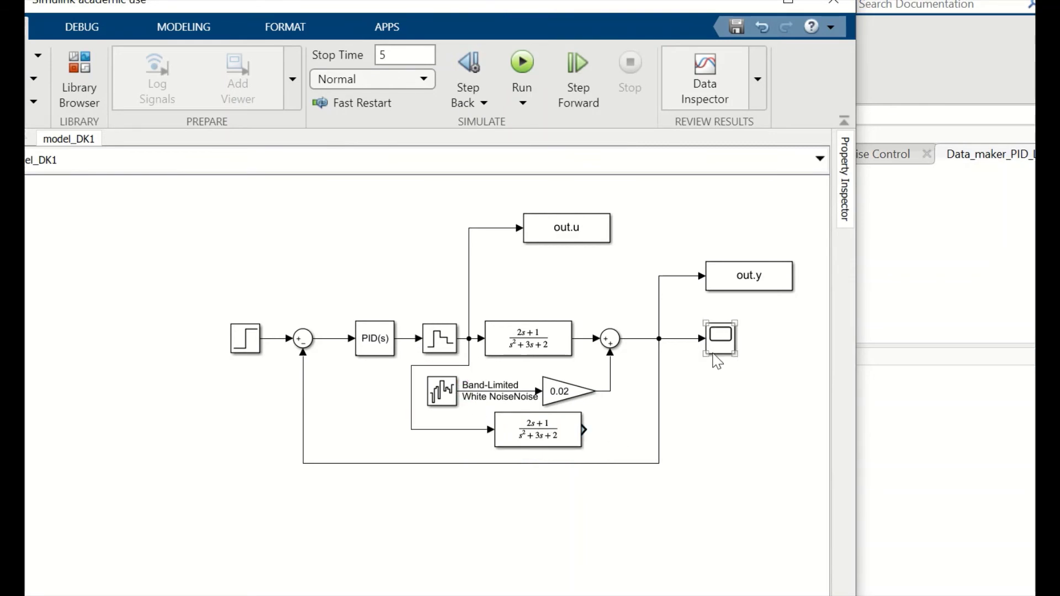
double_click(717, 352)
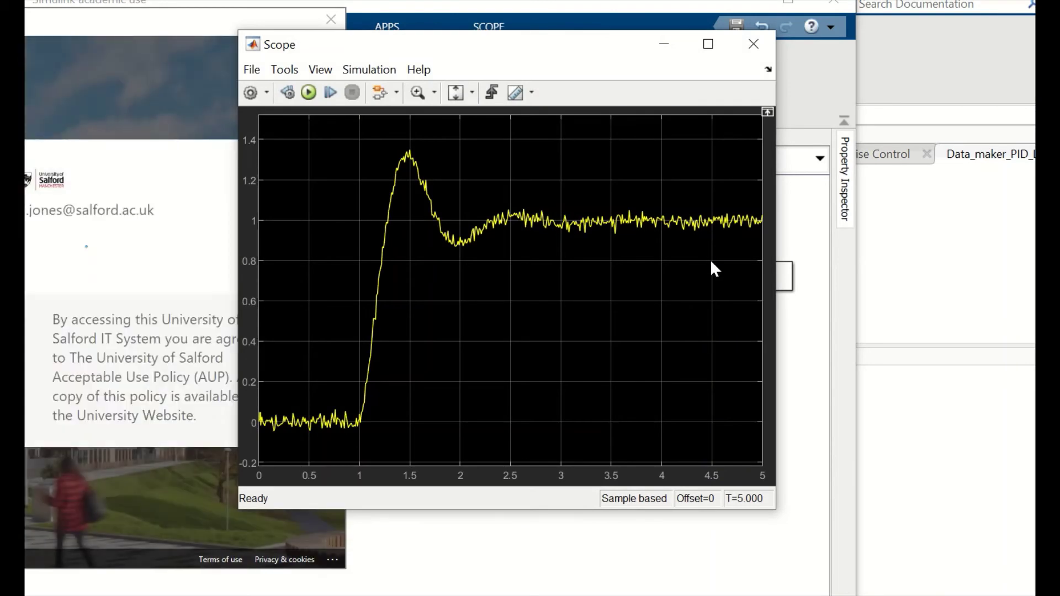
click(752, 45)
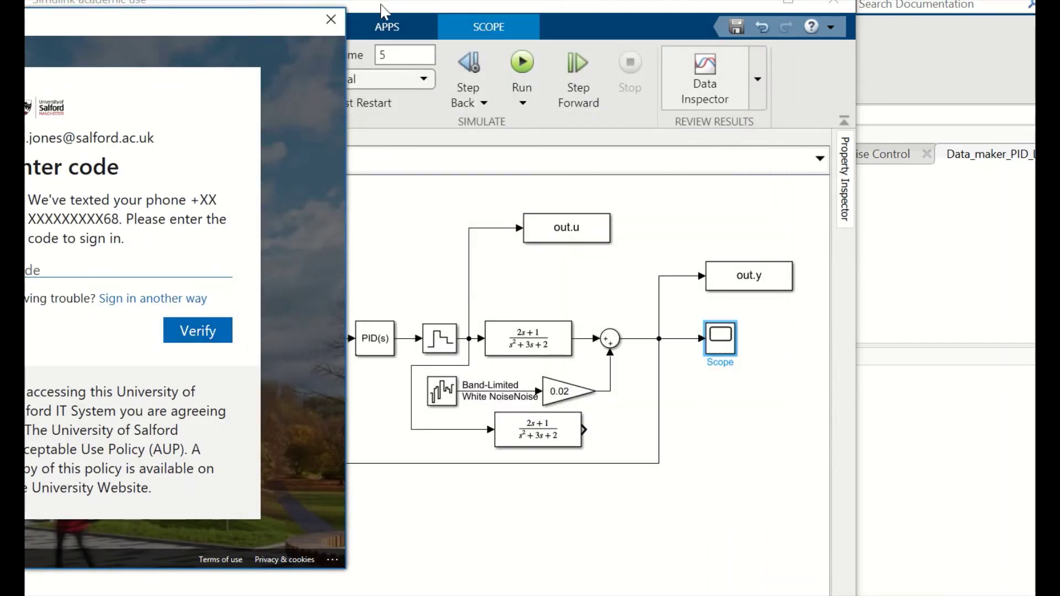
click(331, 20)
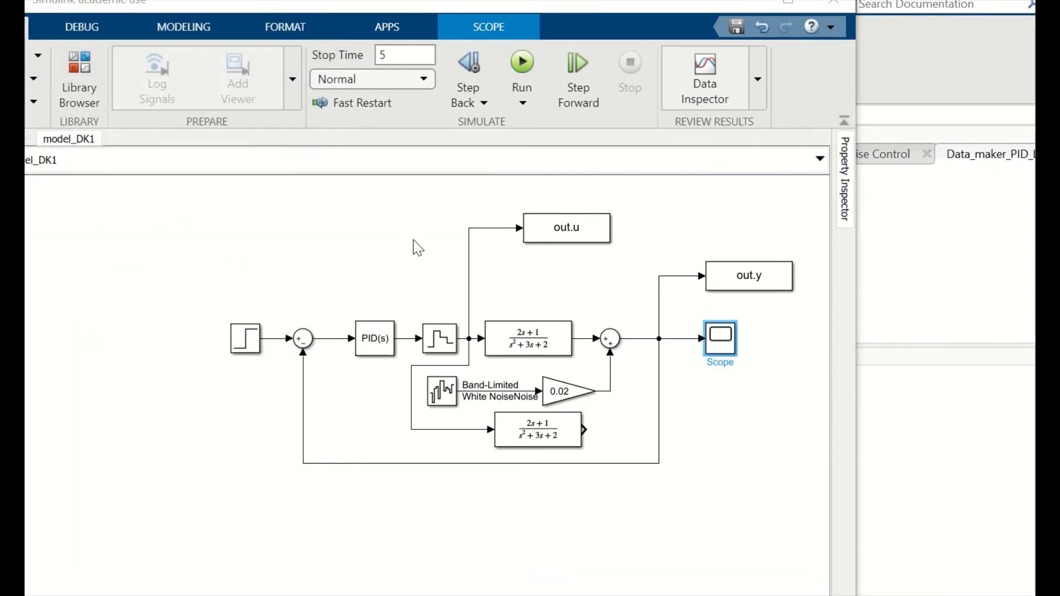
Set the Scope to two input ports and connect the copied transfer function's output to the second port.
right_click(714, 342)
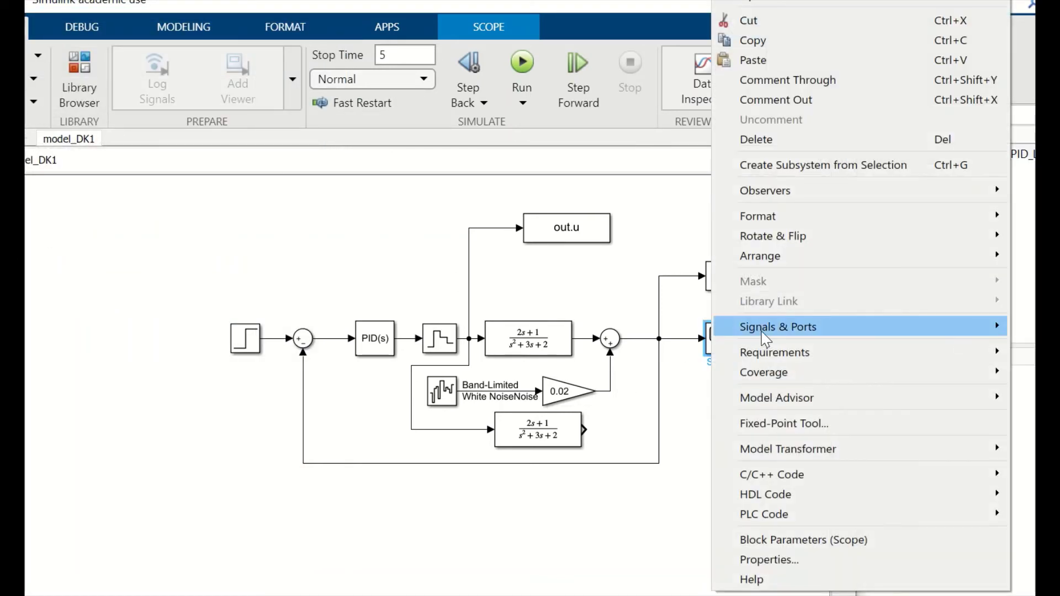
mouse_move(773, 327)
mouse_move(676, 350)
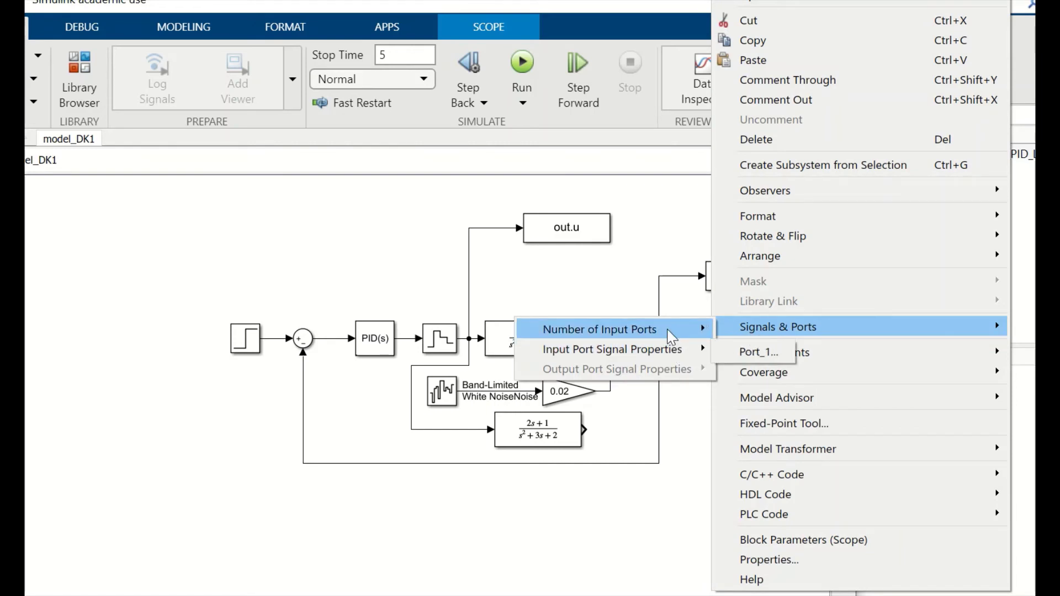
mouse_move(679, 330)
click(731, 349)
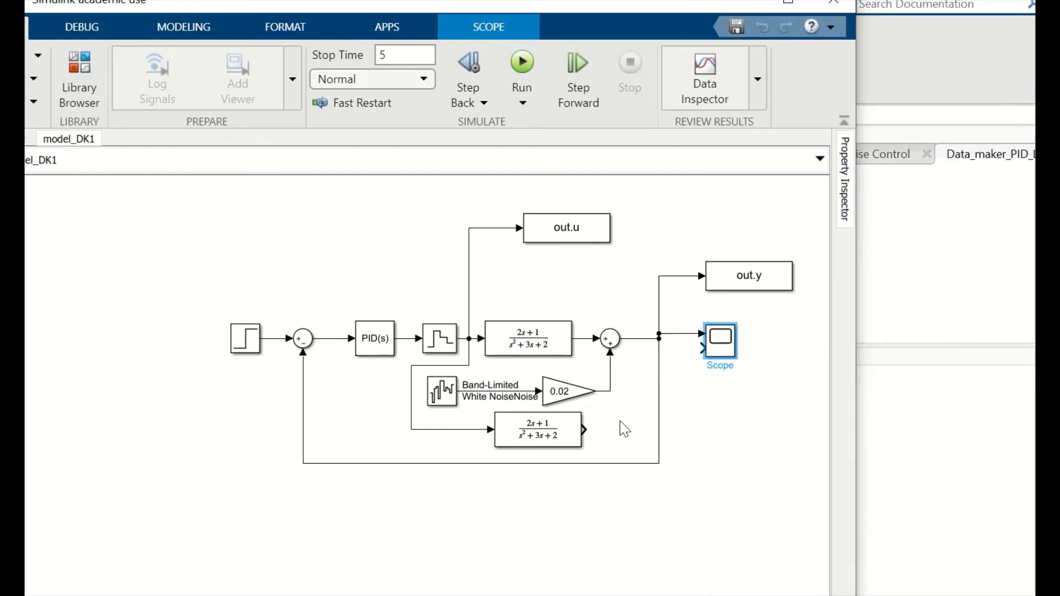
drag(584, 429, 697, 348)
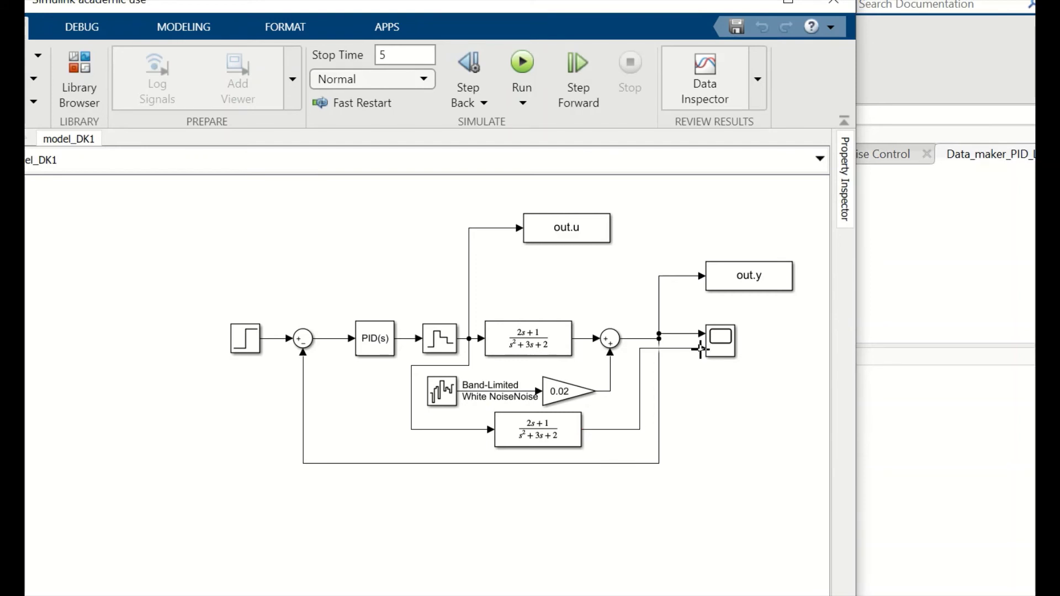
Run the simulation, compare the plant output with the copied transfer function's output in the Scope, and dismiss the sign-in window.
click(552, 350)
click(534, 366)
click(523, 63)
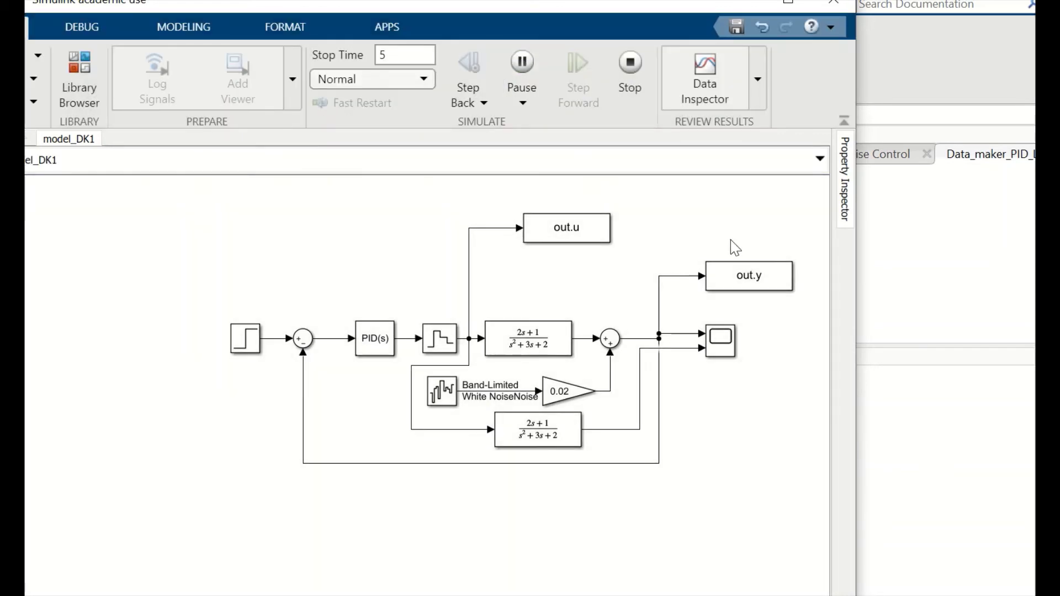
click(739, 276)
double_click(715, 342)
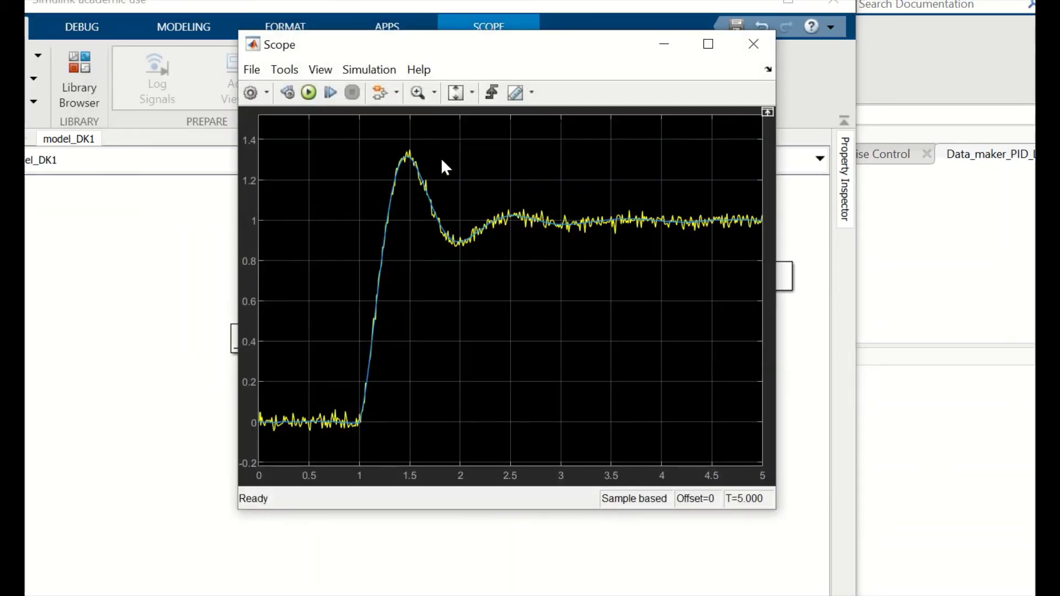
click(754, 44)
click(550, 439)
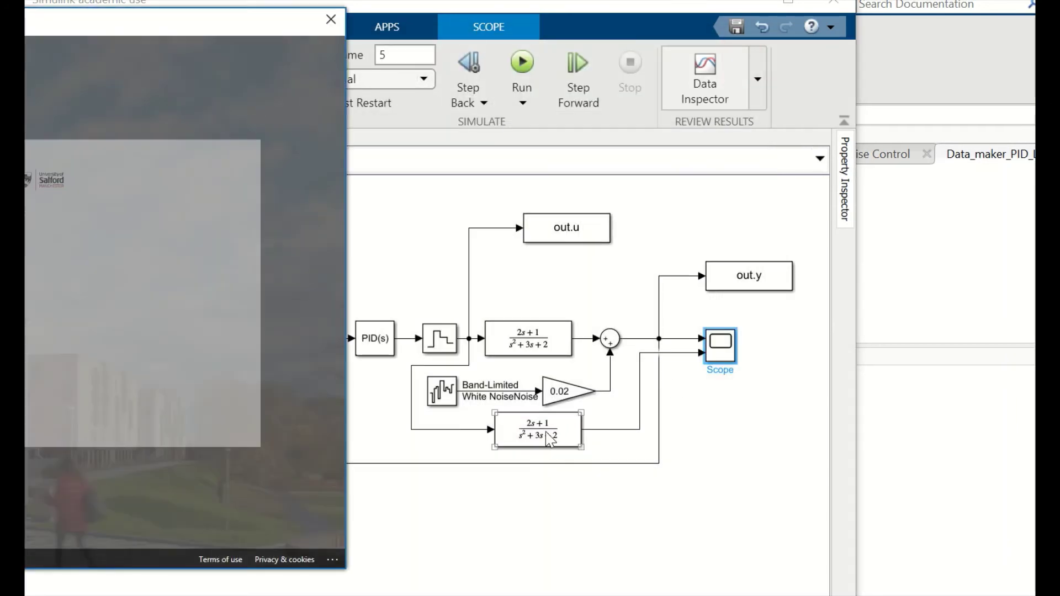
click(331, 19)
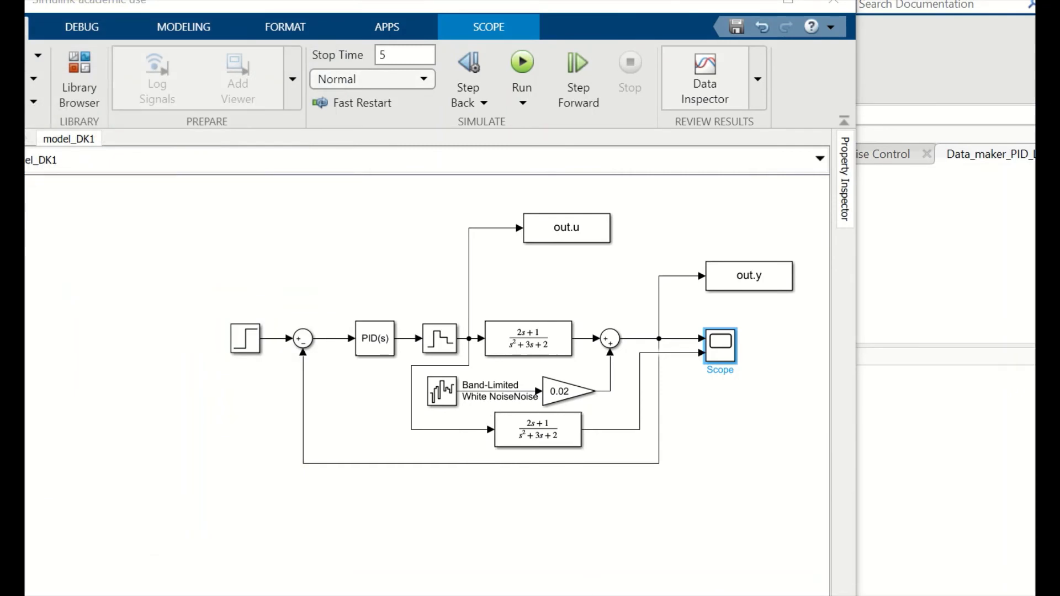
Close the Transfer Functions estimation dialog, then switch to MATLAB and read the zero-pole-gain form of tf3.
click(889, 558)
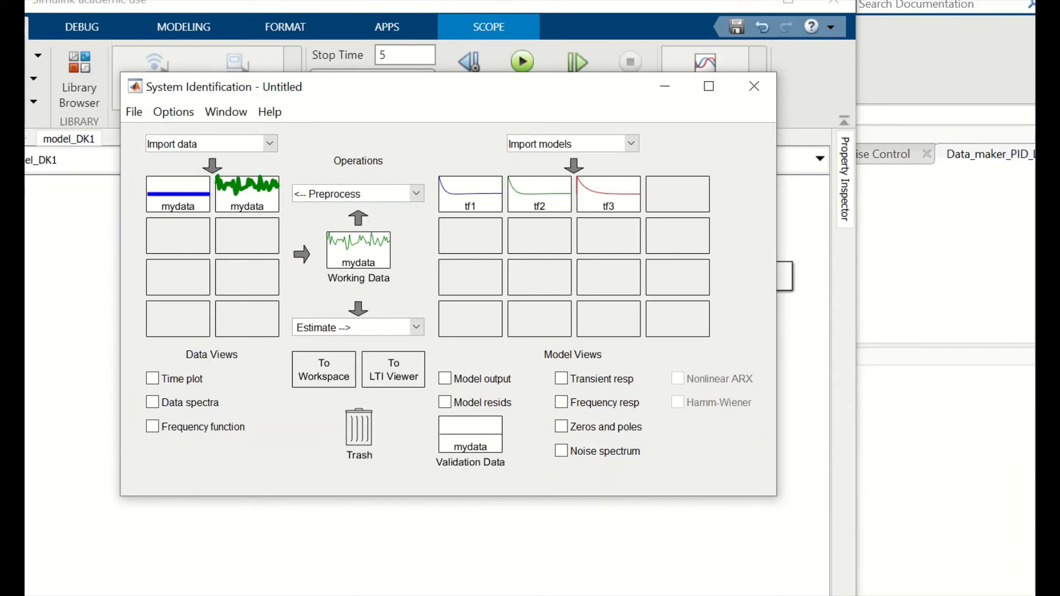
click(1011, 559)
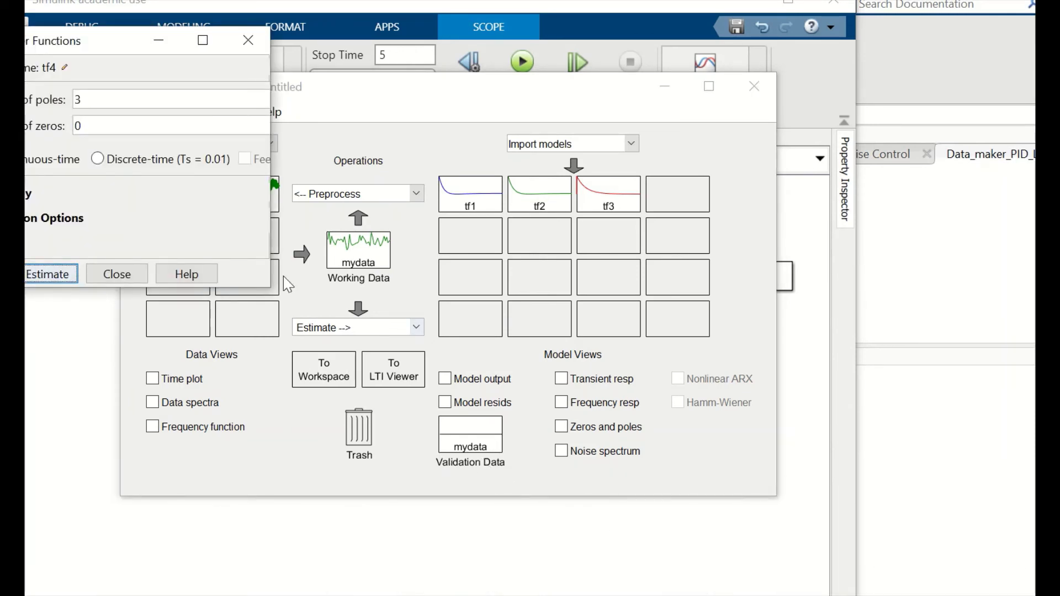
click(248, 42)
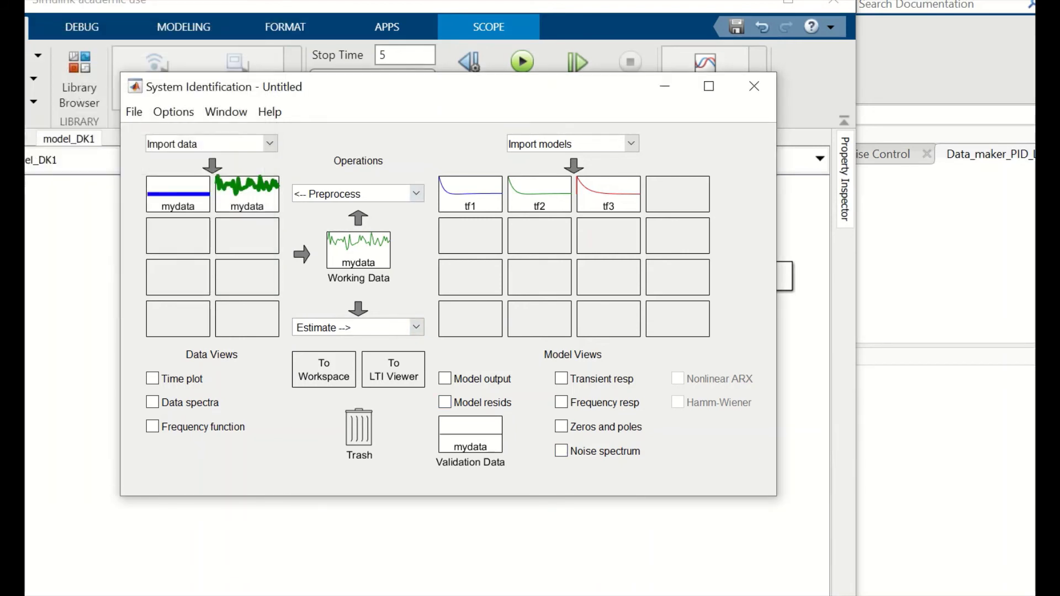
click(398, 552)
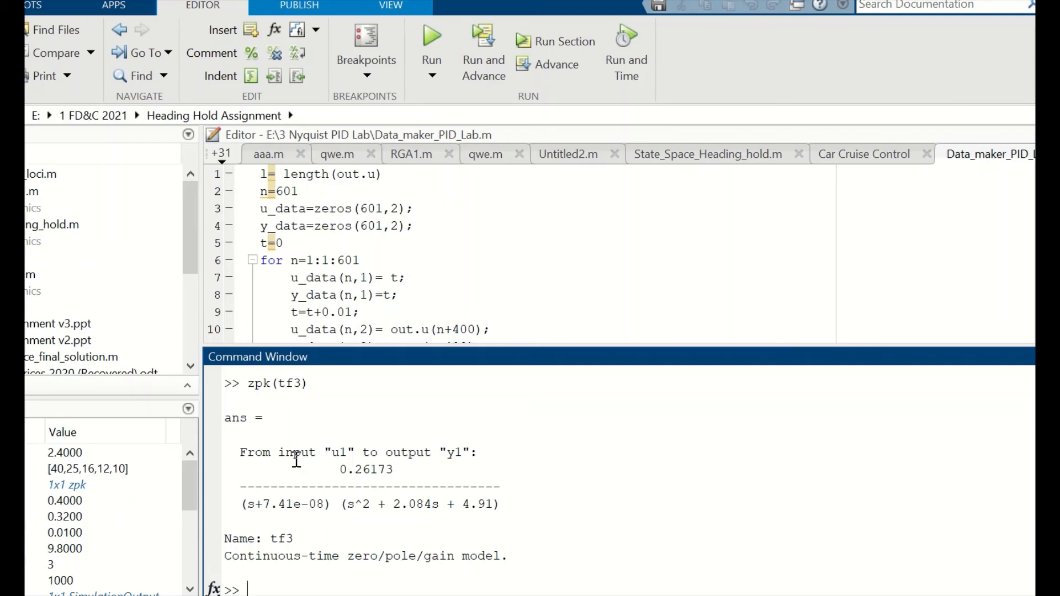
Switch back to model_DK1 and set the copied transfer function's numerator to [0.2617] and denominator to [1 2.08 4.9 0].
click(918, 593)
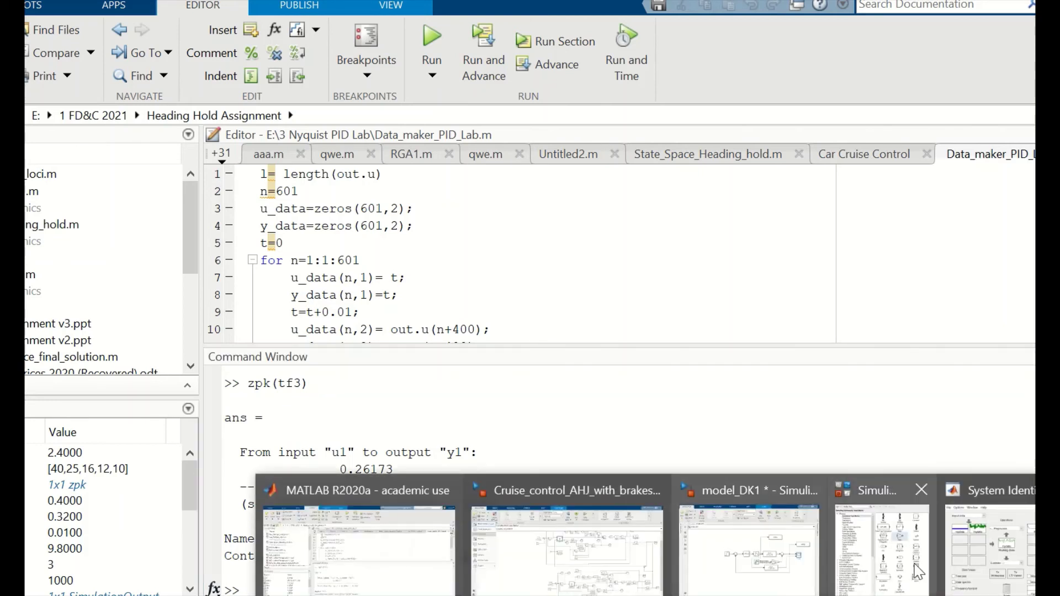
click(757, 568)
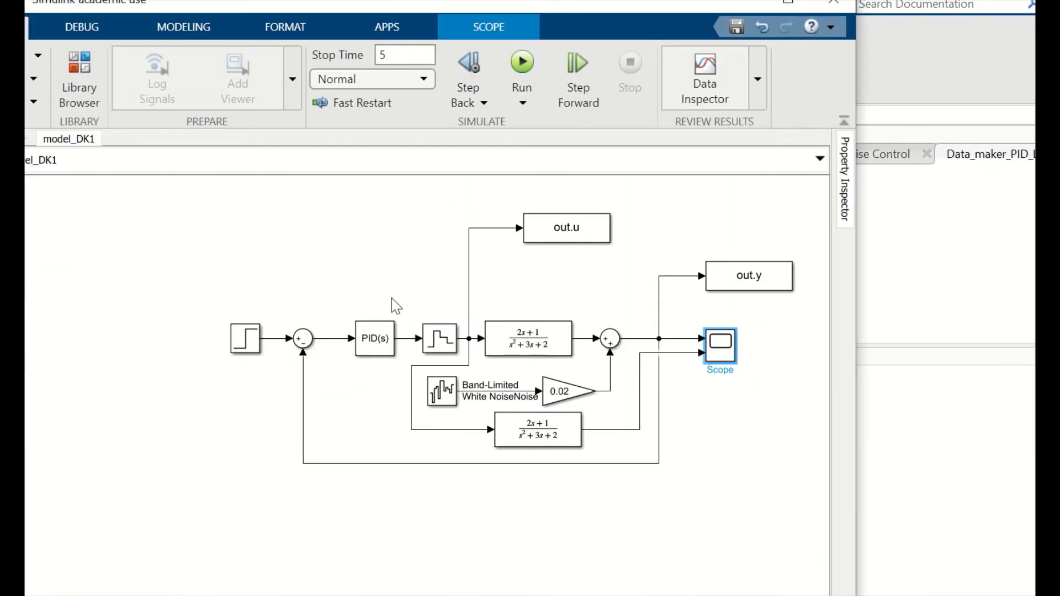
double_click(538, 433)
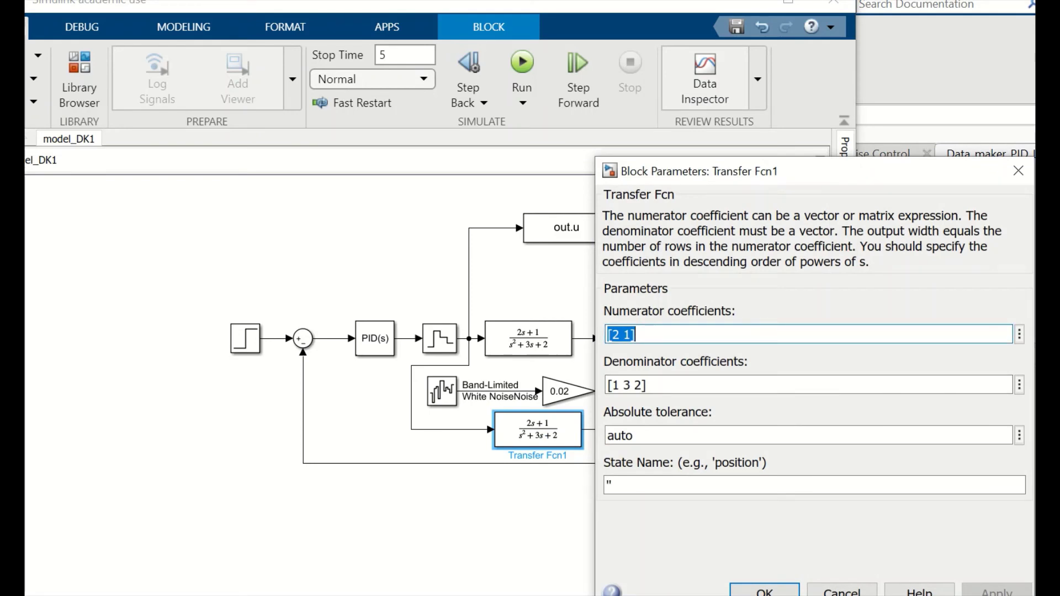
key(BackSpace)
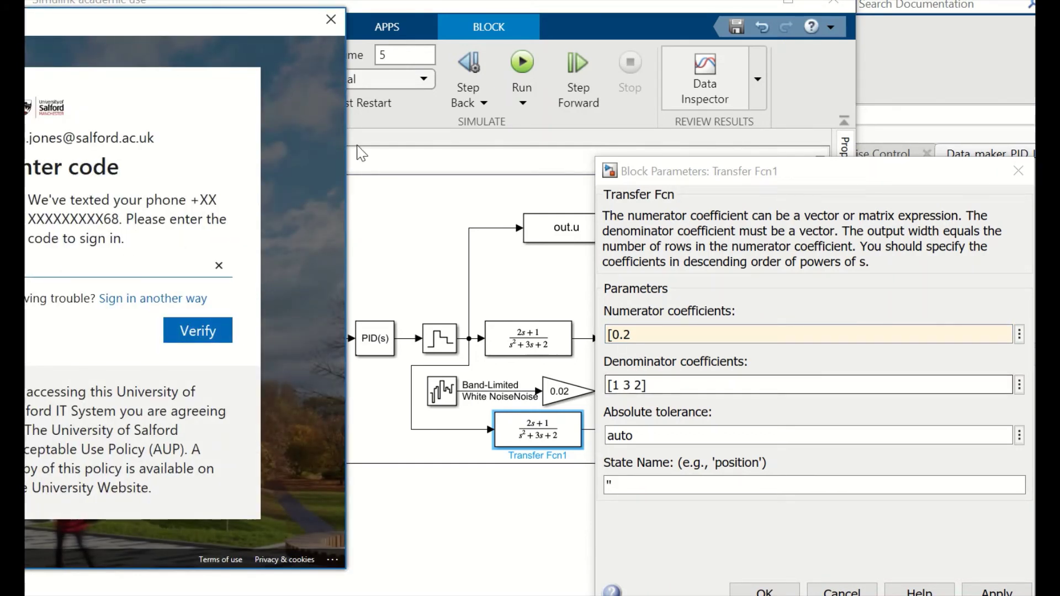
click(331, 18)
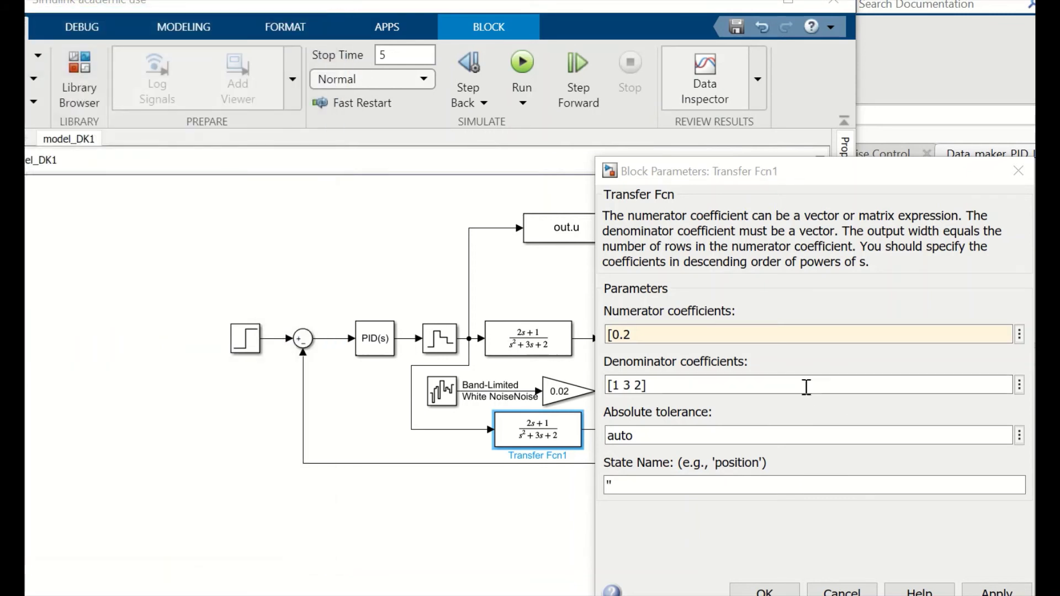
click(653, 334)
click(695, 335)
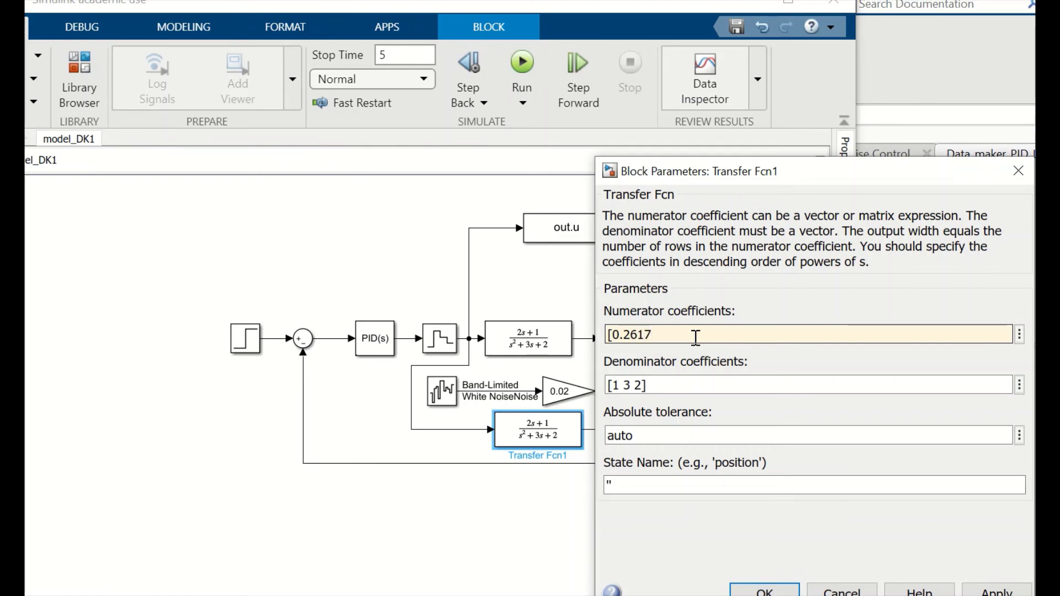
click(689, 385)
key(ctrl+a)
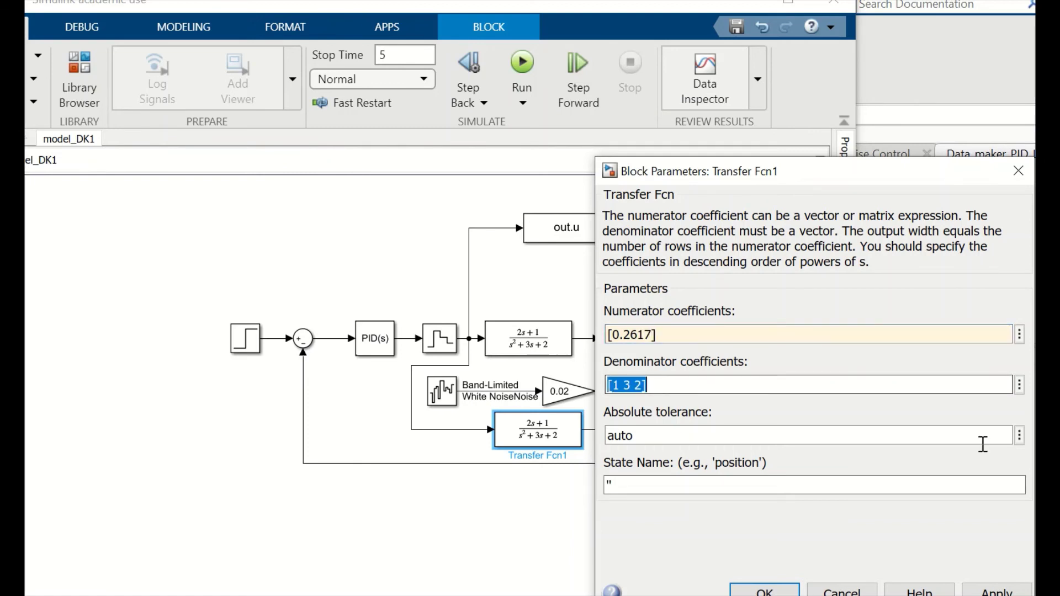
key(BackSpace)
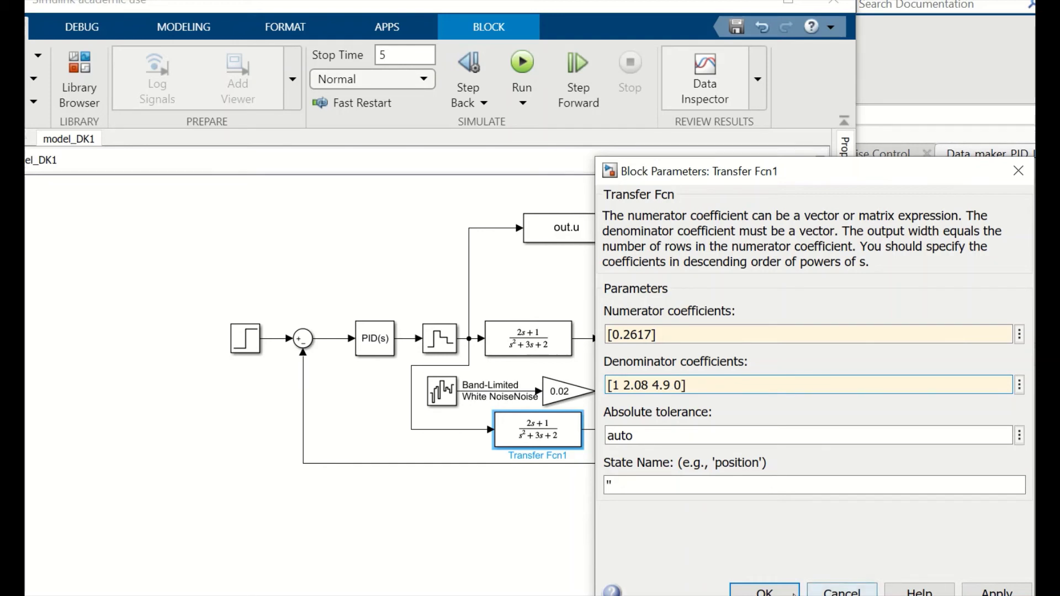
click(764, 590)
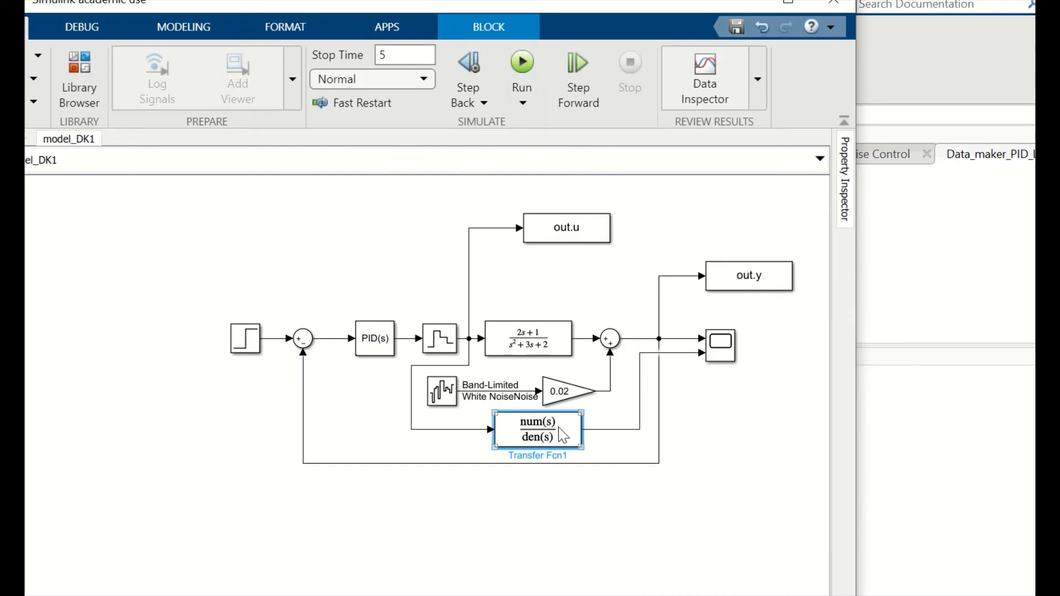
Widen the copied transfer function block on both sides to fit its expression, and run the simulation.
drag(583, 412, 620, 413)
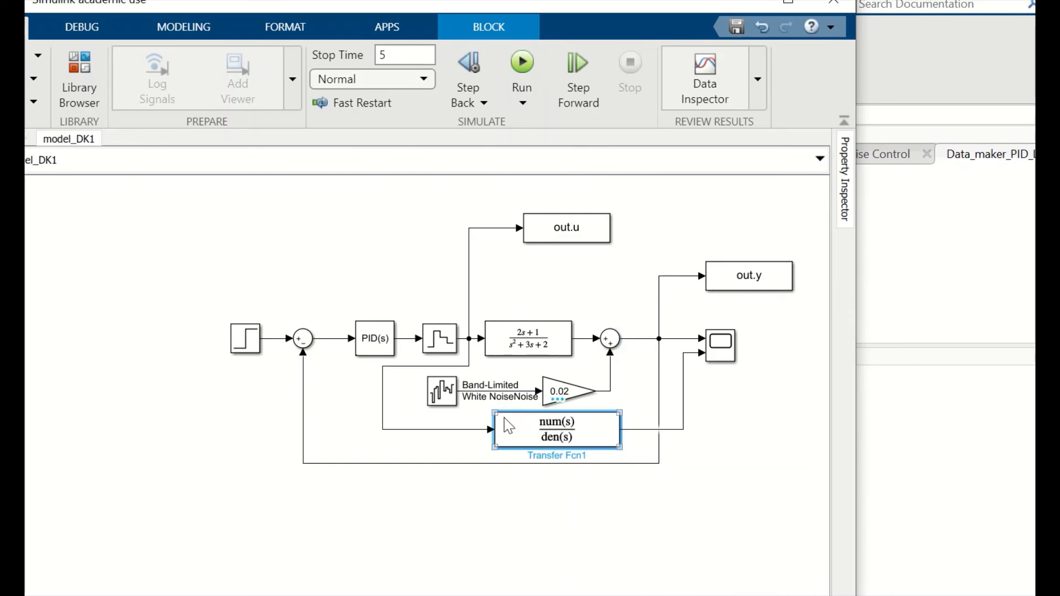
drag(494, 413, 460, 412)
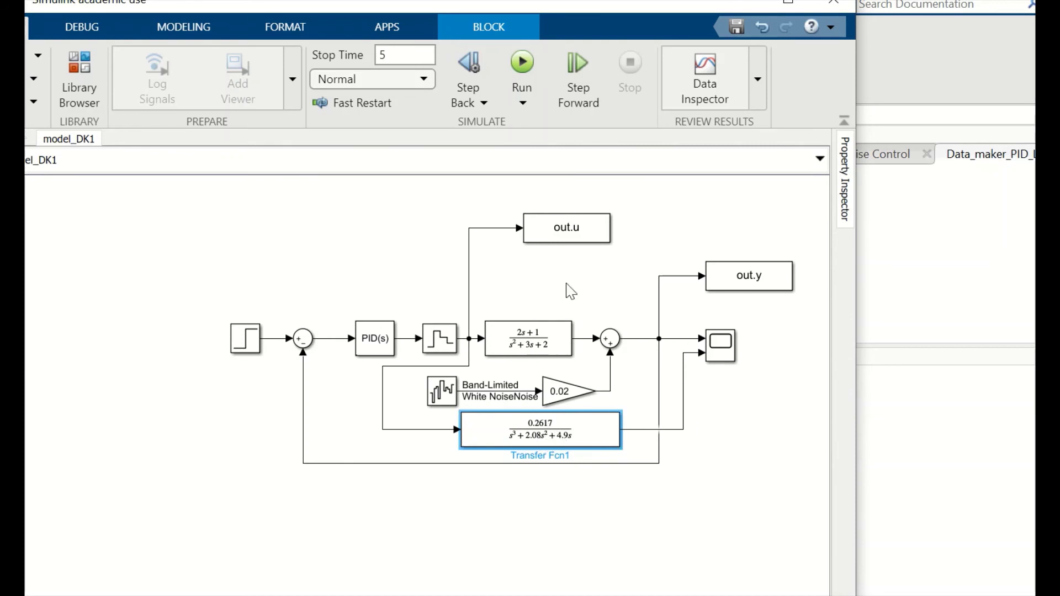
click(525, 61)
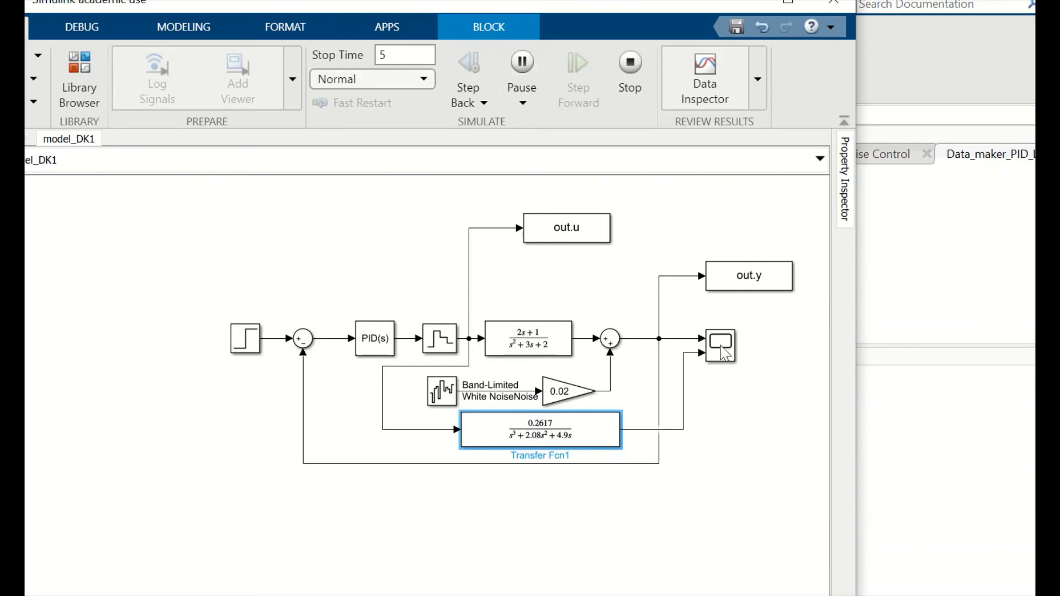
Compare the plant output with the copied transfer function's output in the Scope, and close the Scope.
click(724, 348)
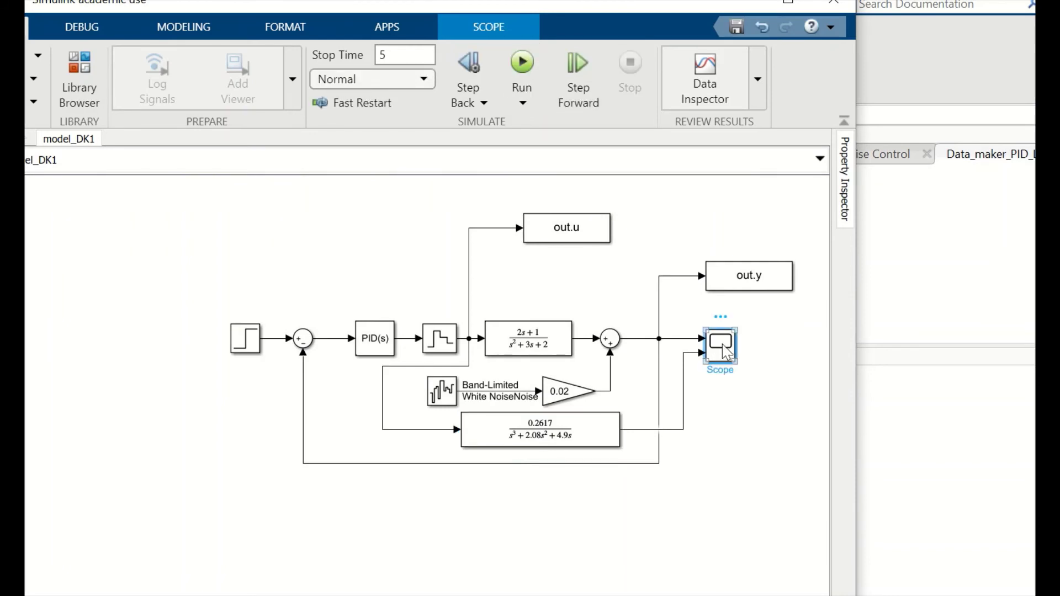
double_click(722, 347)
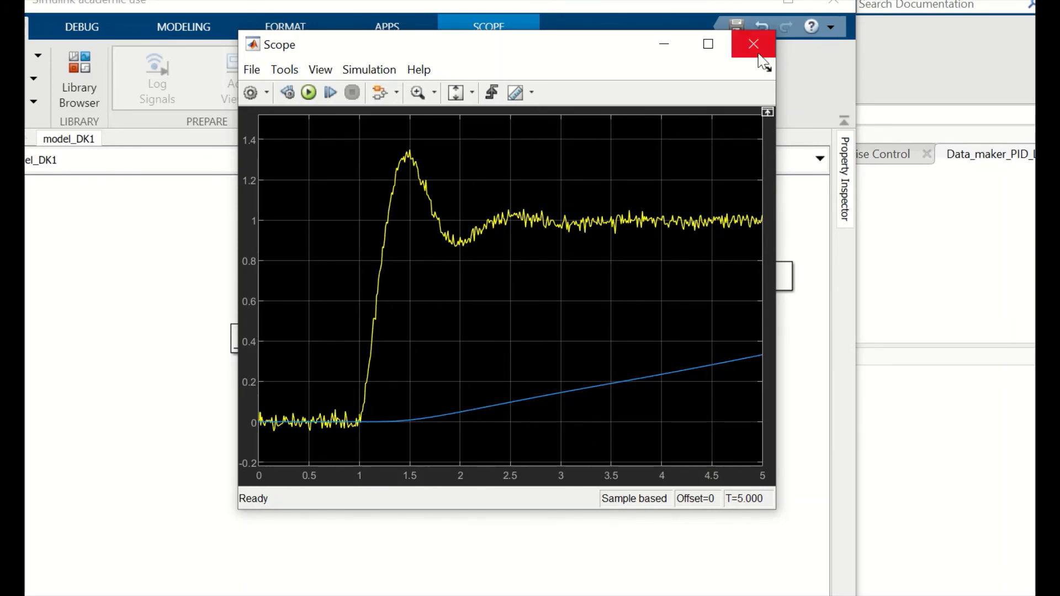
click(759, 55)
click(596, 434)
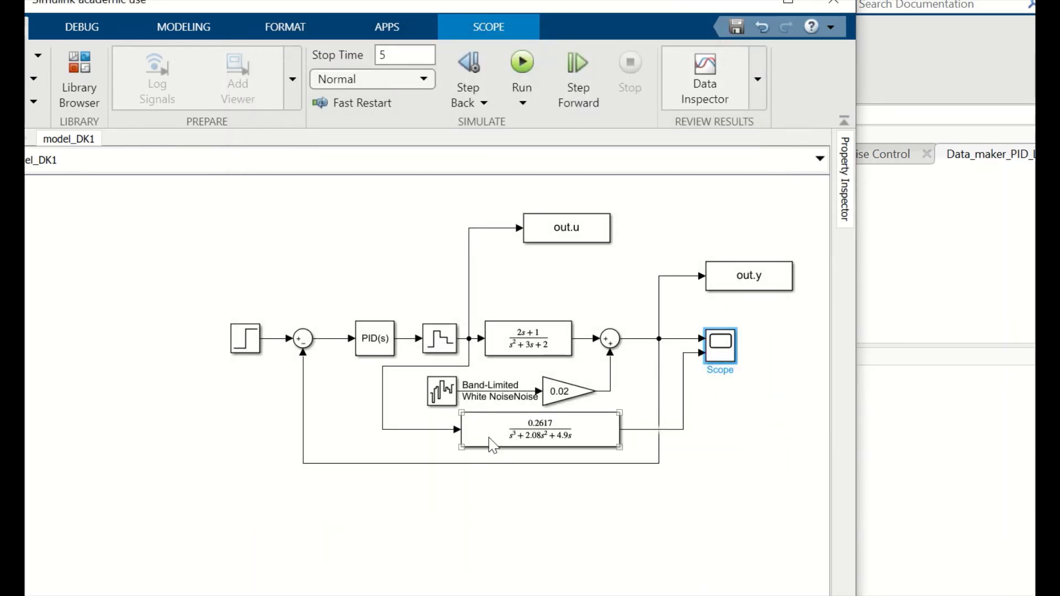
click(546, 347)
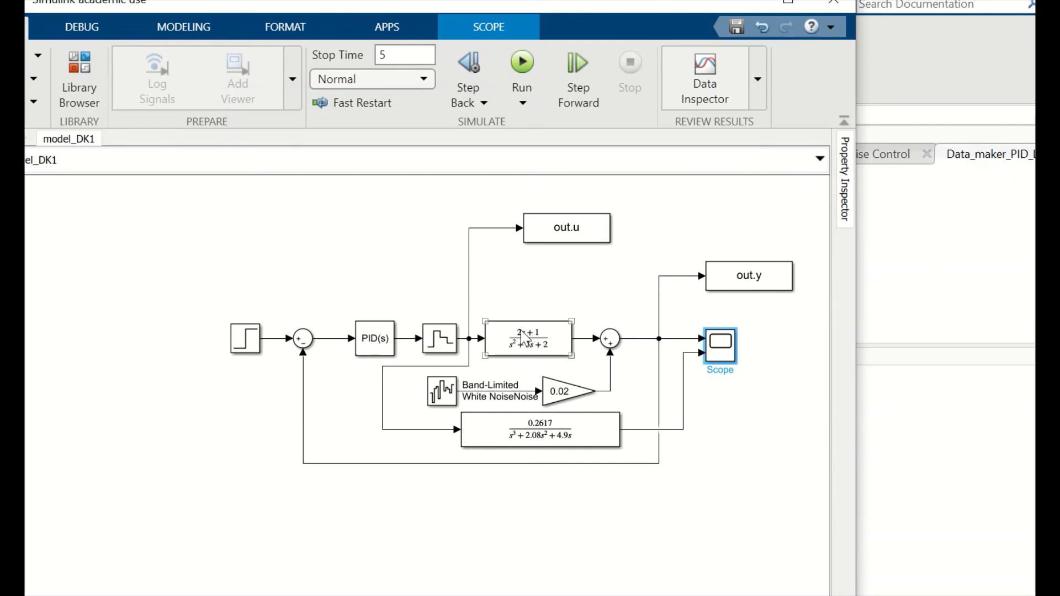
click(558, 437)
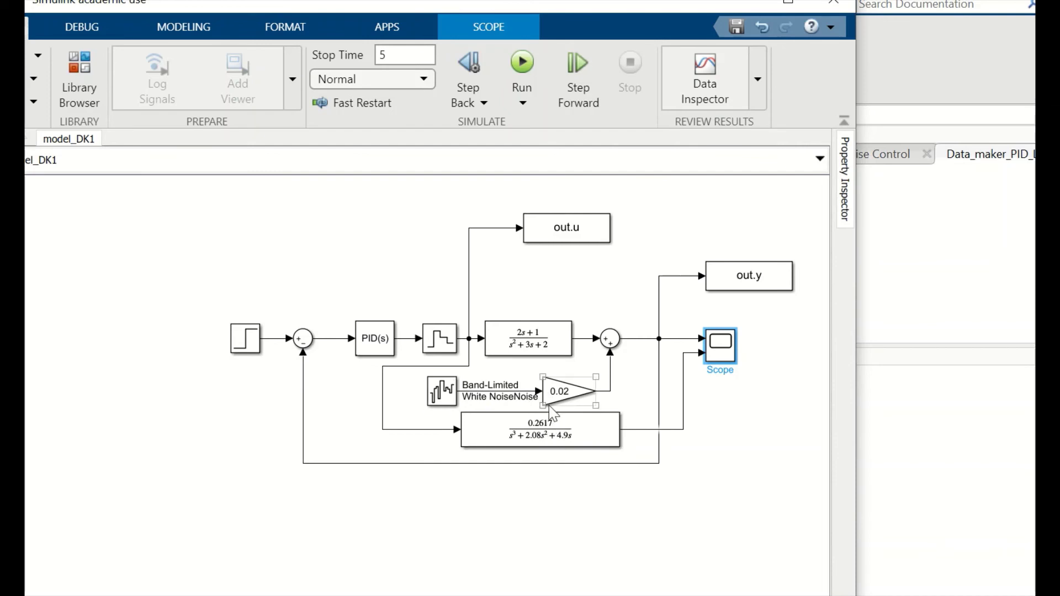
click(520, 338)
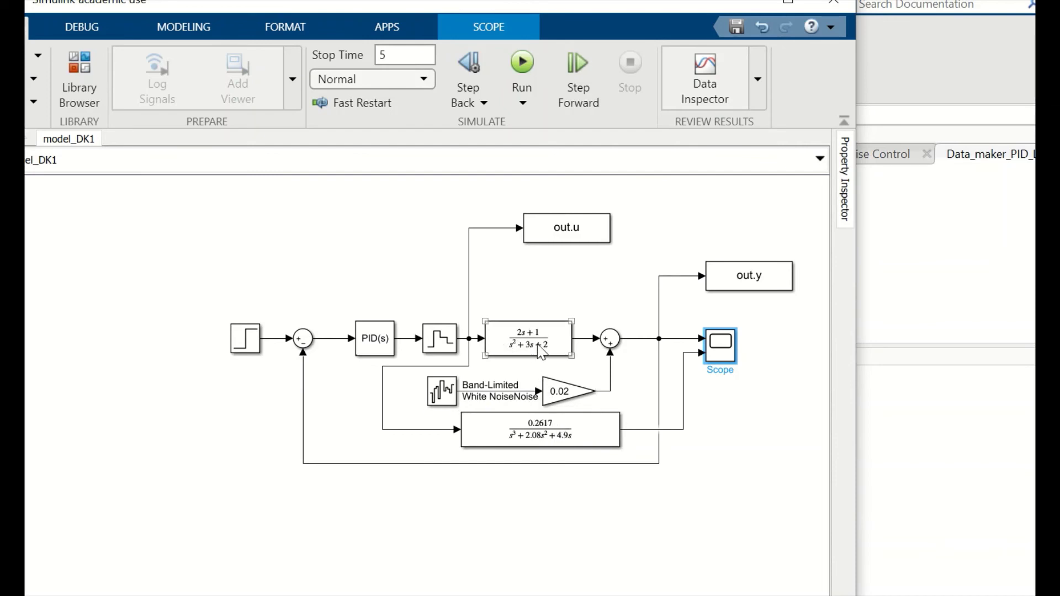
click(558, 415)
click(702, 489)
click(582, 433)
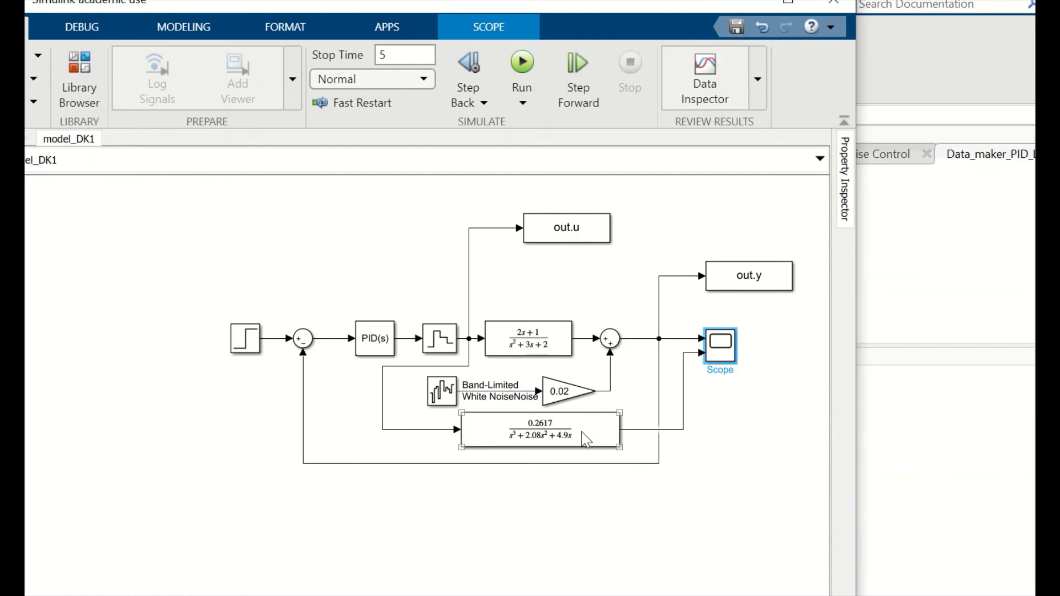
click(321, 425)
click(545, 394)
click(610, 479)
click(476, 439)
click(671, 375)
click(562, 387)
click(569, 491)
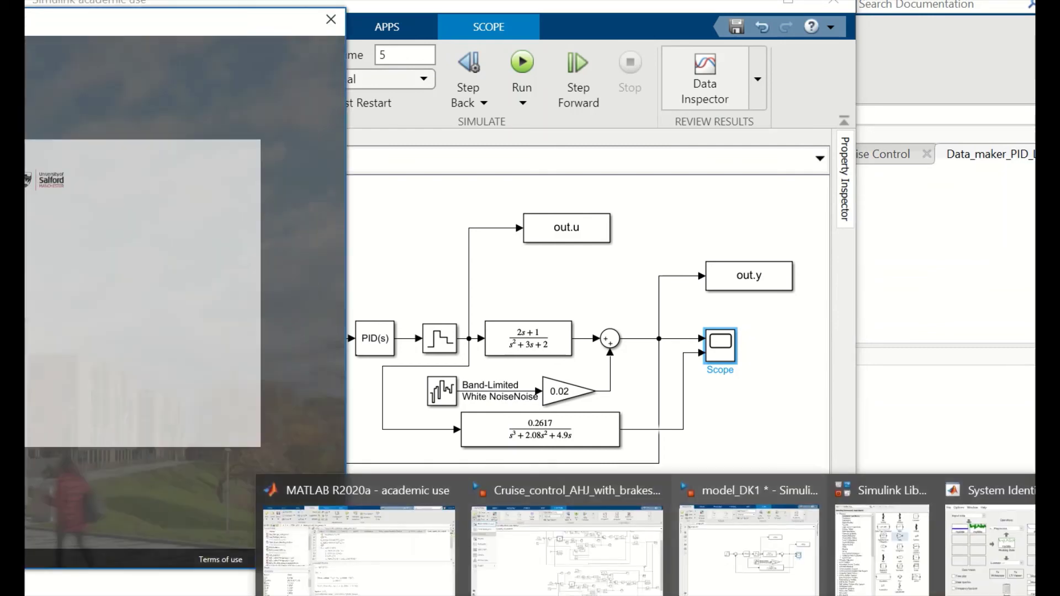
Dismiss the sign-in window, then switch to System Identification and start a transfer function model estimation.
click(402, 277)
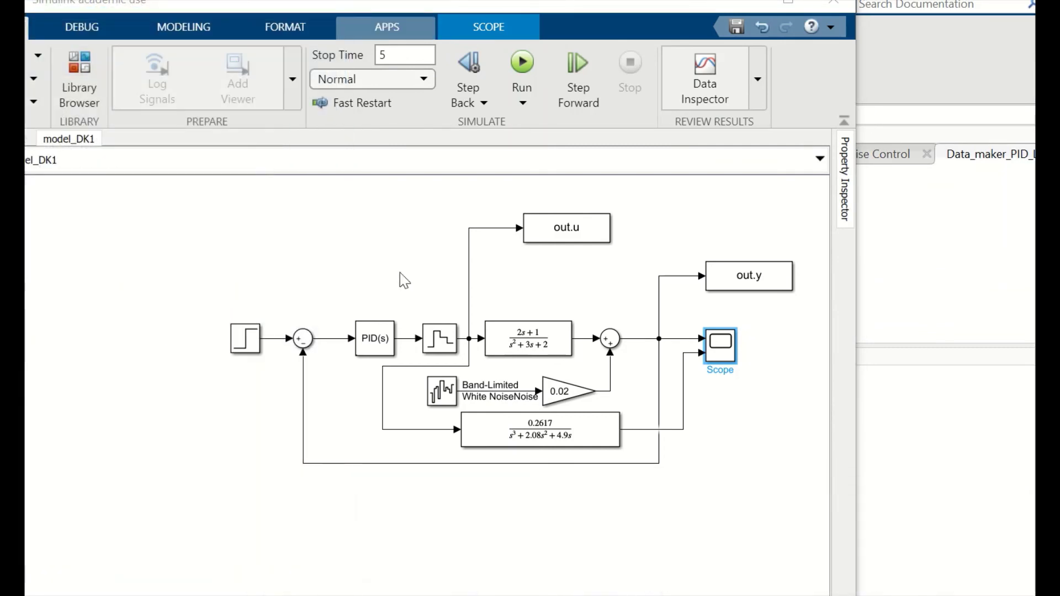
mouse_move(646, 593)
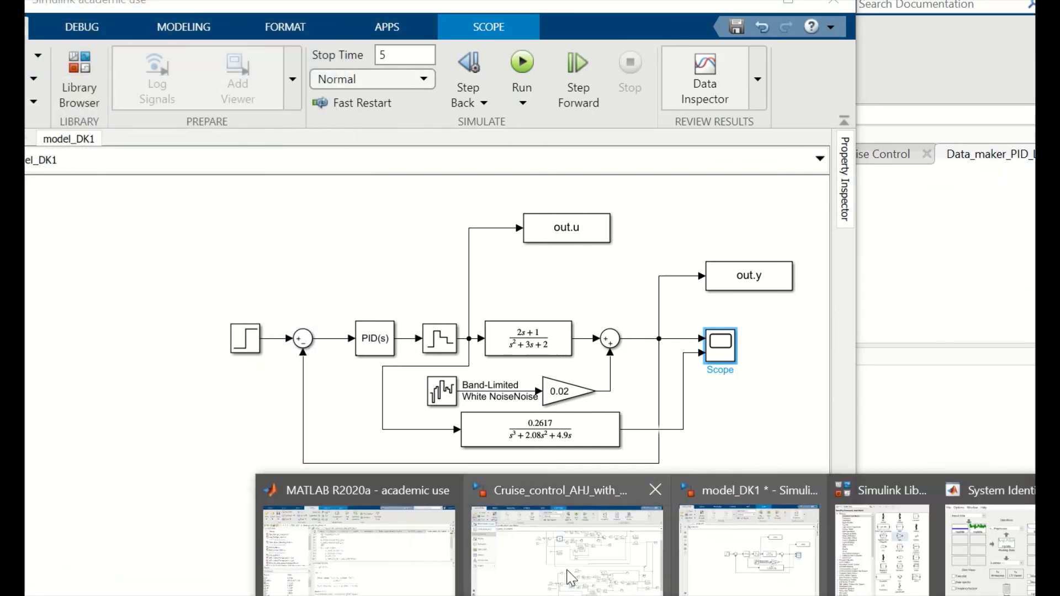
click(957, 559)
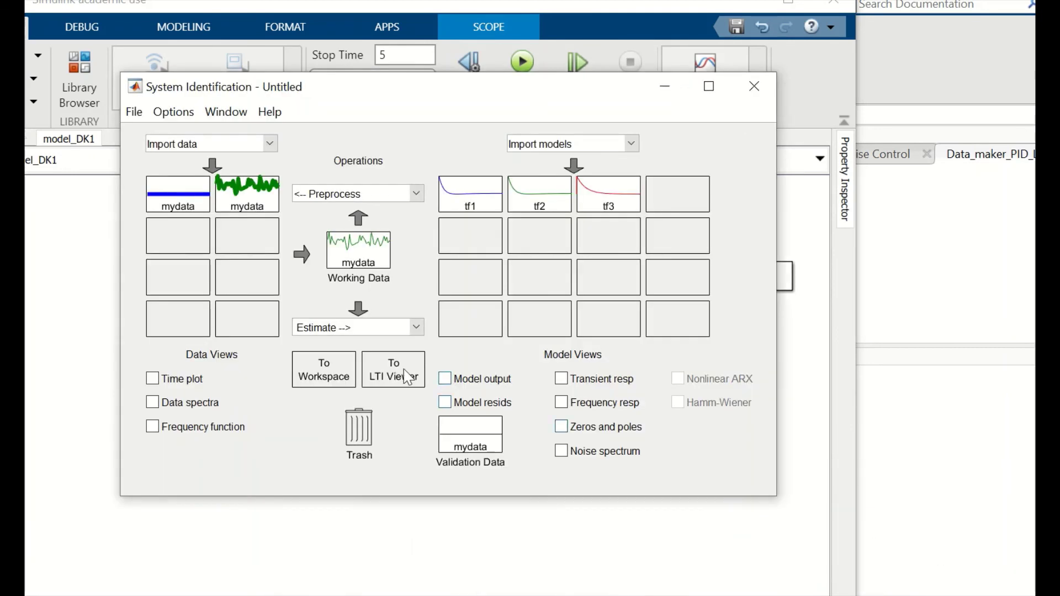
click(417, 328)
click(402, 359)
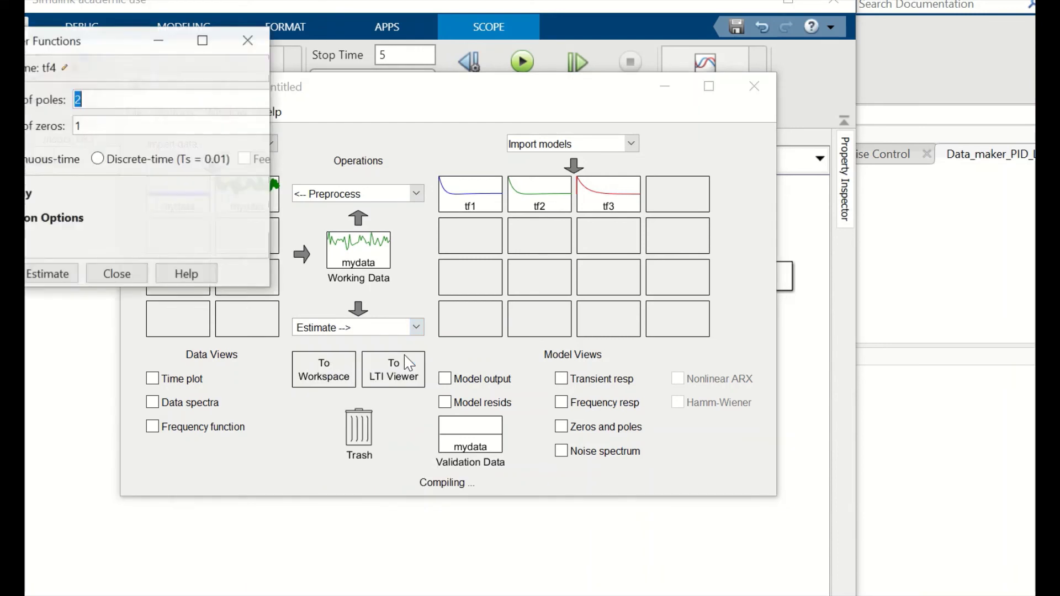
Try to estimate a continuous-time transfer function with 2 poles and 3 zeros.
click(120, 126)
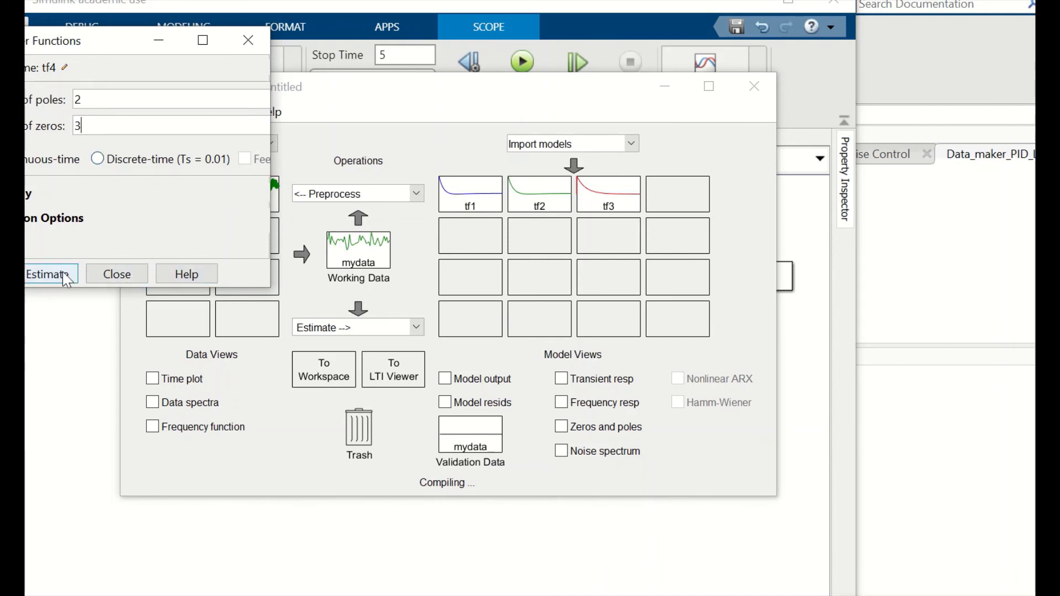
click(52, 274)
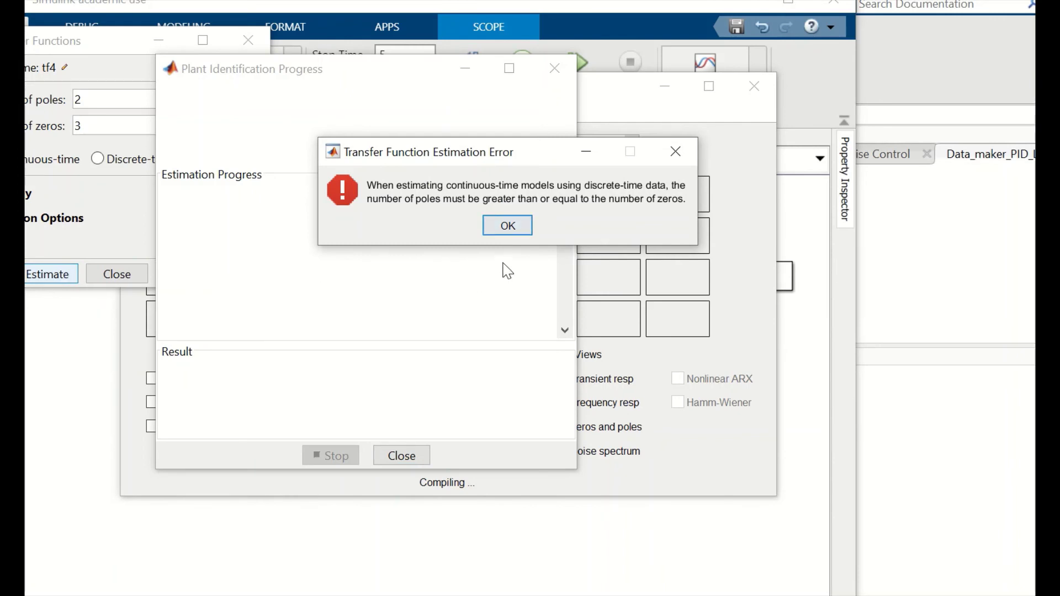
click(505, 226)
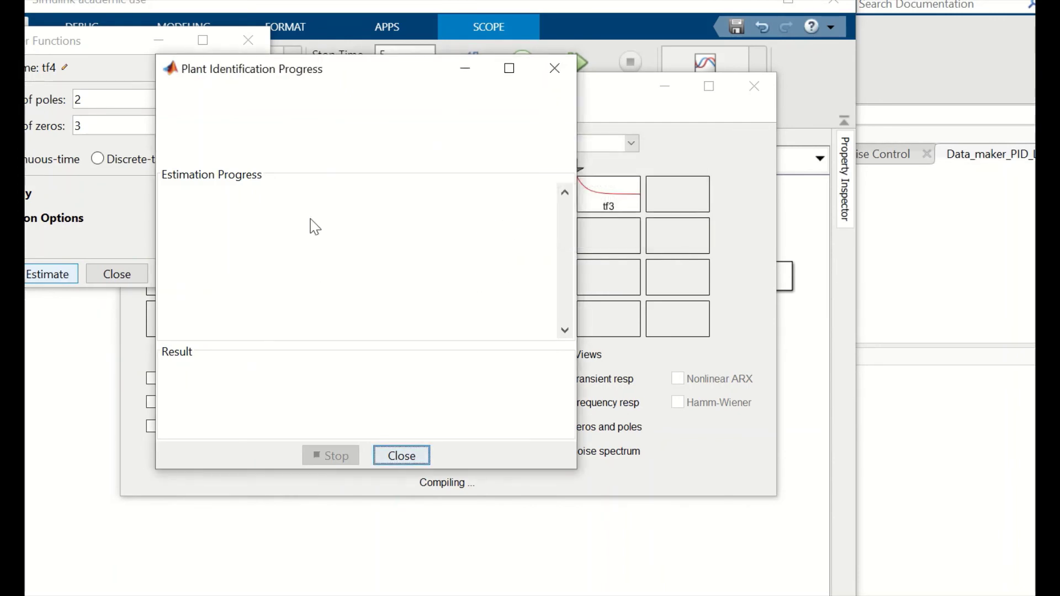
click(419, 458)
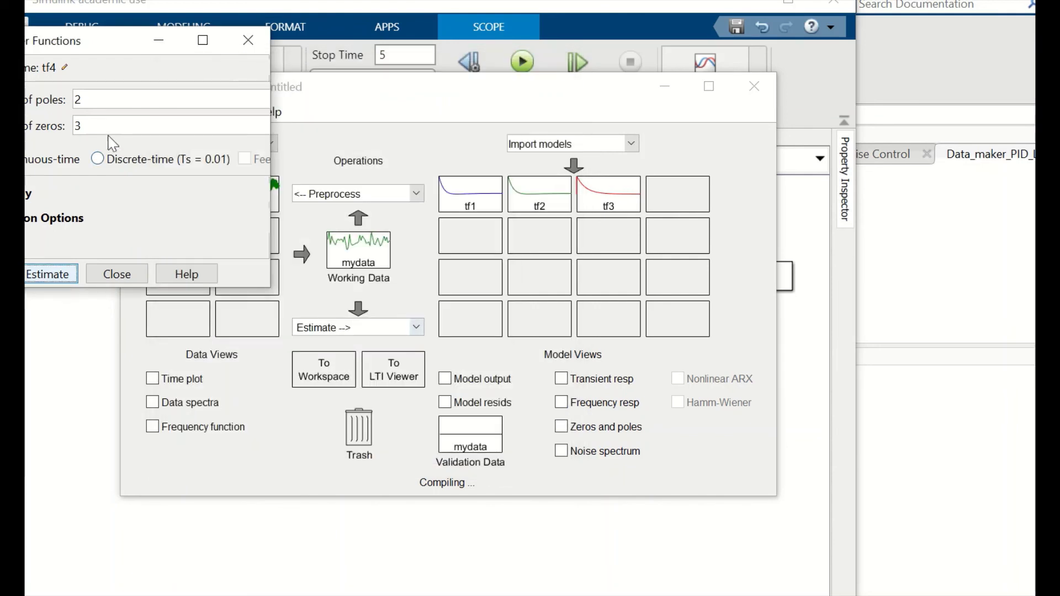
Estimate a continuous-time transfer function with 3 poles and 2 zeros, and close the progress window.
click(106, 99)
text(3)
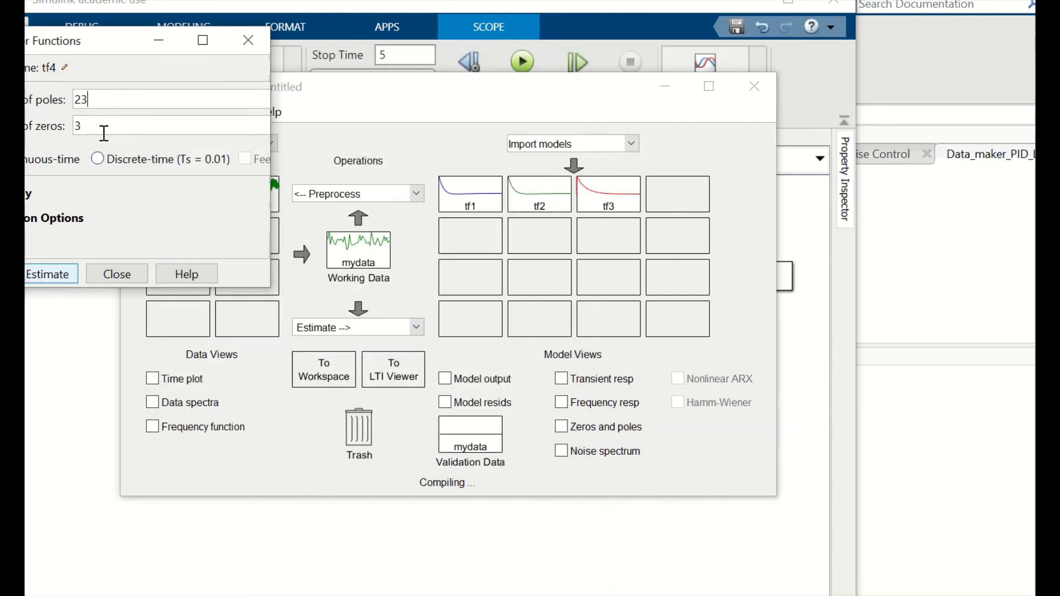
text(3)
key(BackSpace)
click(61, 275)
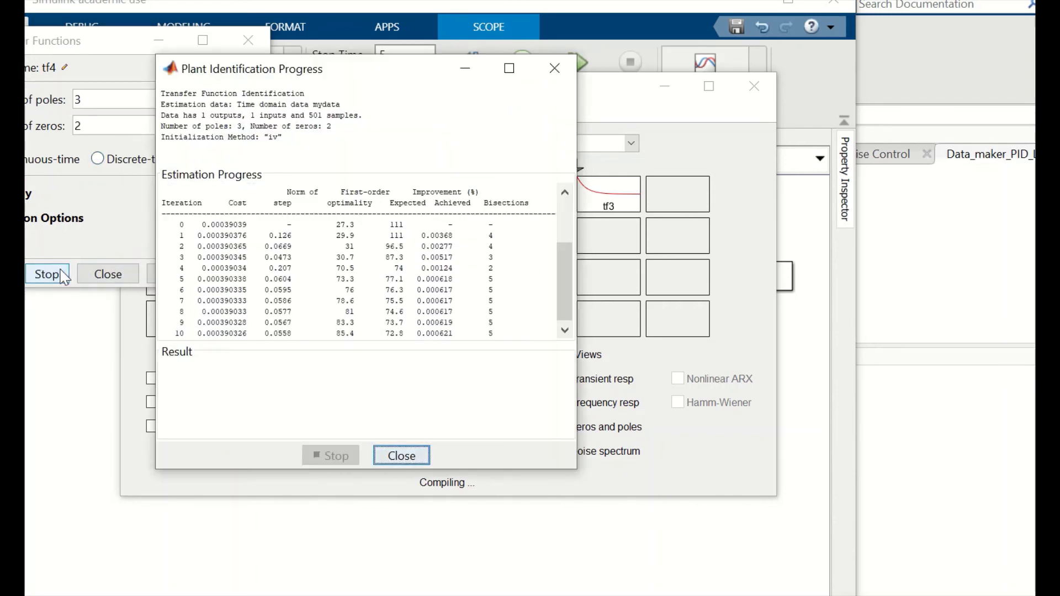
click(402, 457)
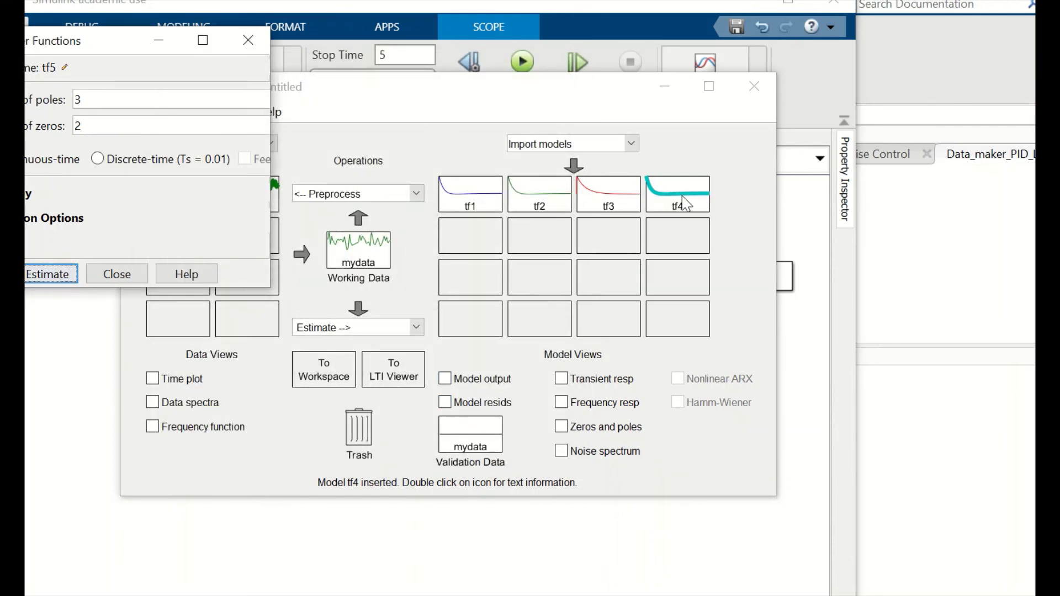
Close the Transfer Functions dialog, then export the tf4 model to the workspace from its model information.
click(248, 40)
double_click(692, 206)
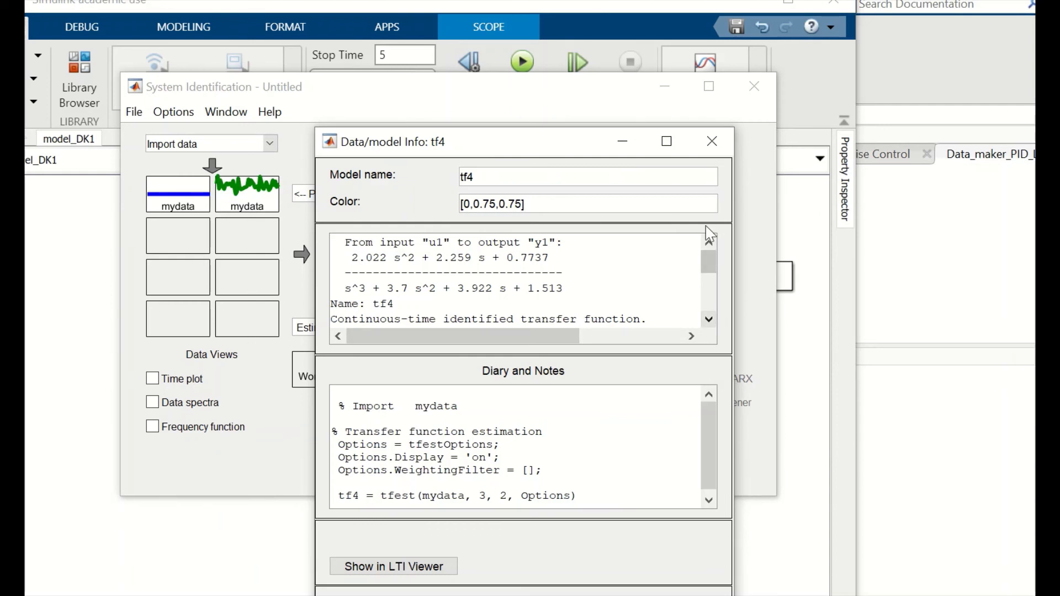
drag(579, 148, 585, 81)
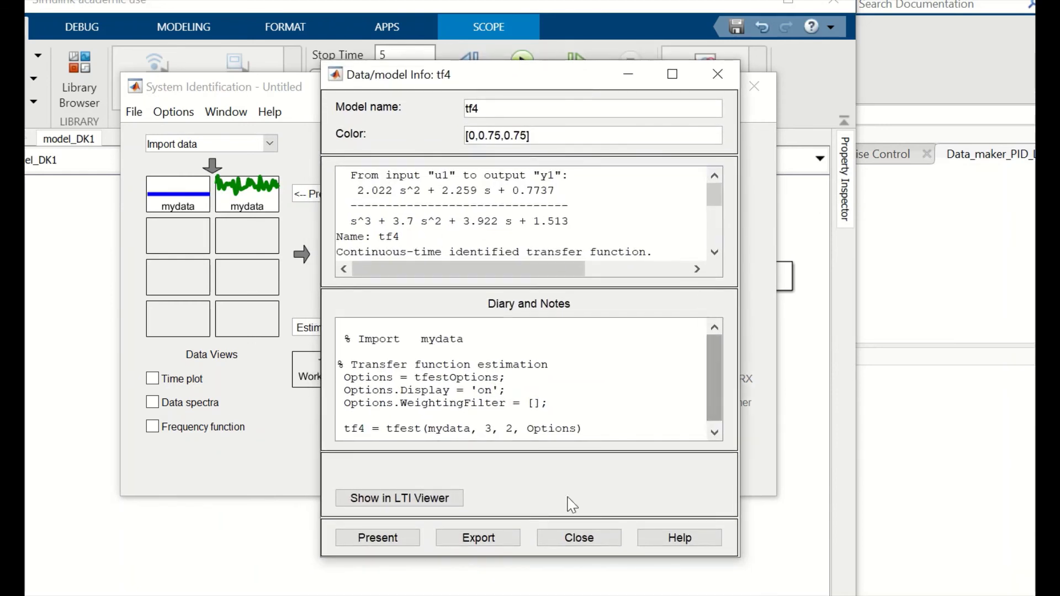
click(485, 538)
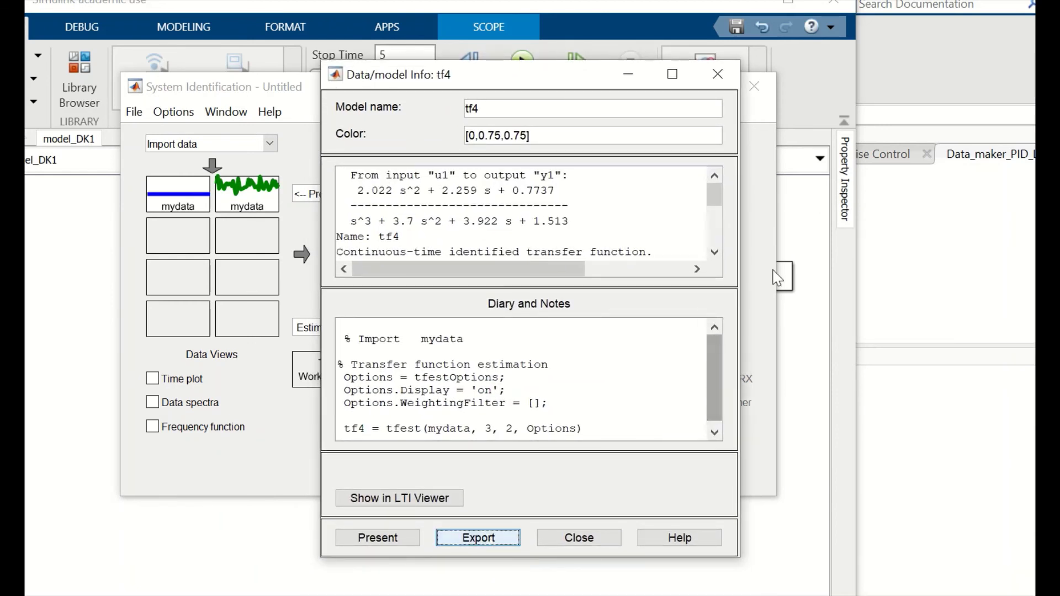
click(718, 74)
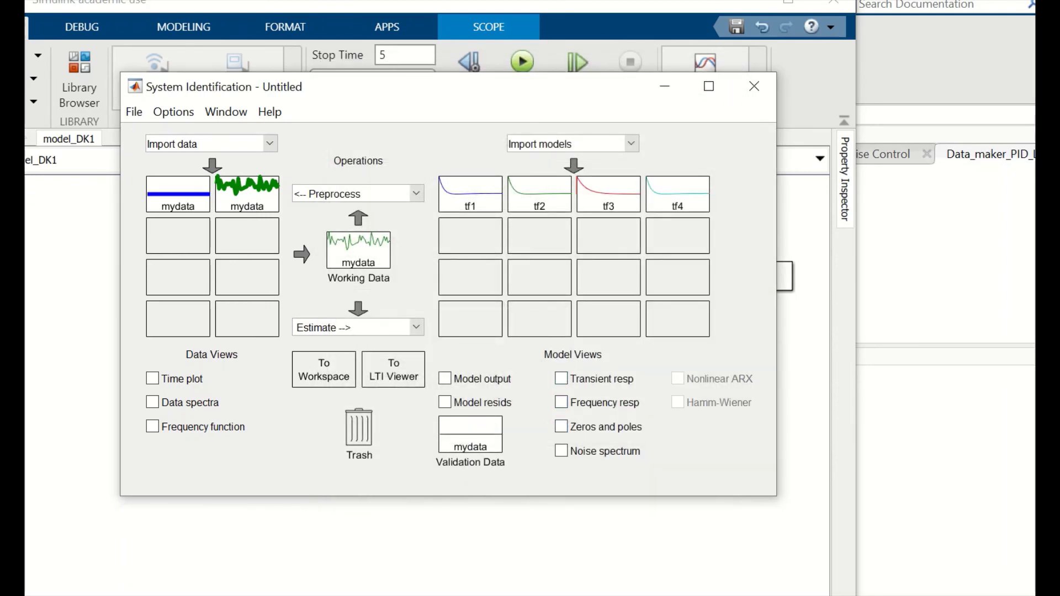
Switch to MATLAB and display the zero-pole-gain form of tf4 with zpk(tf4).
click(408, 560)
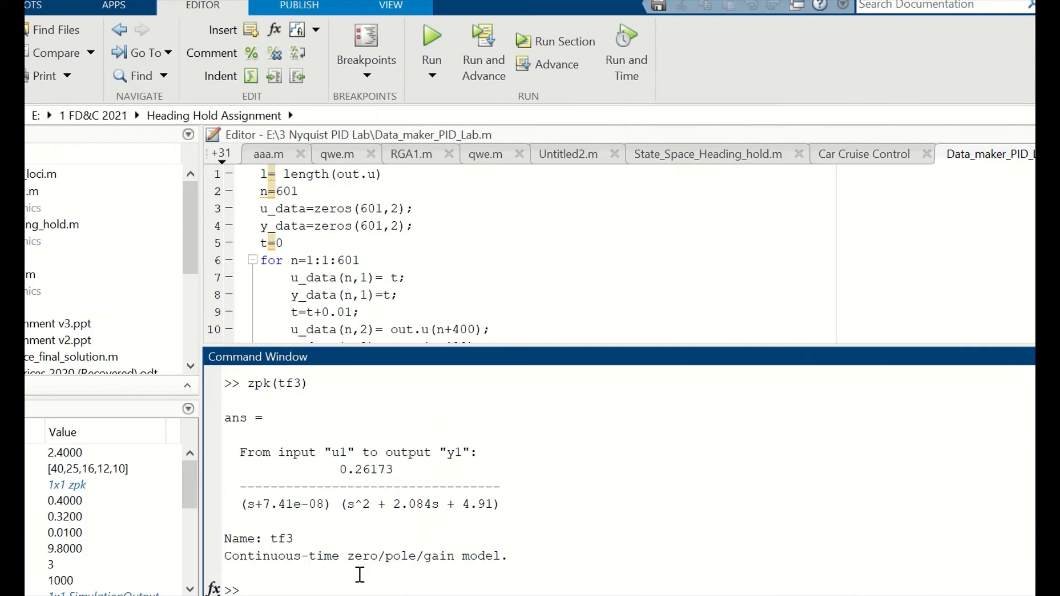
text(zpk(tf4))
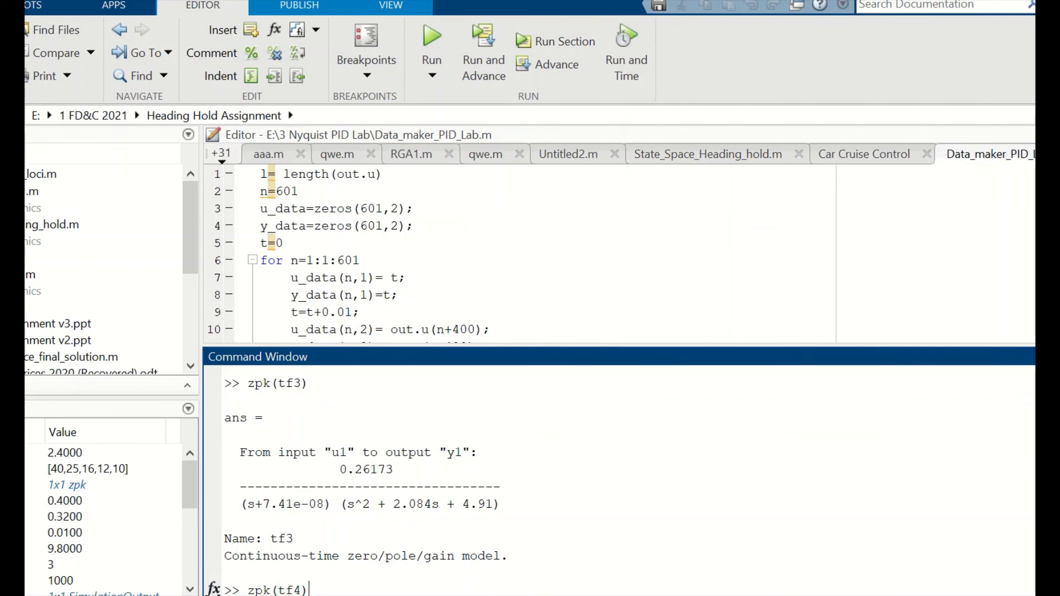
key(Return)
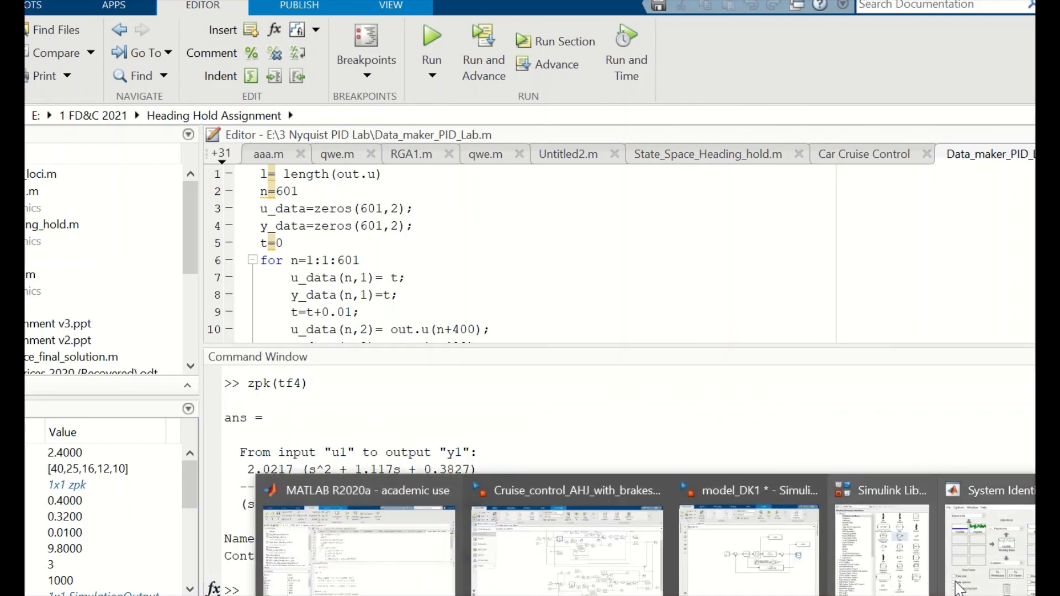
click(960, 574)
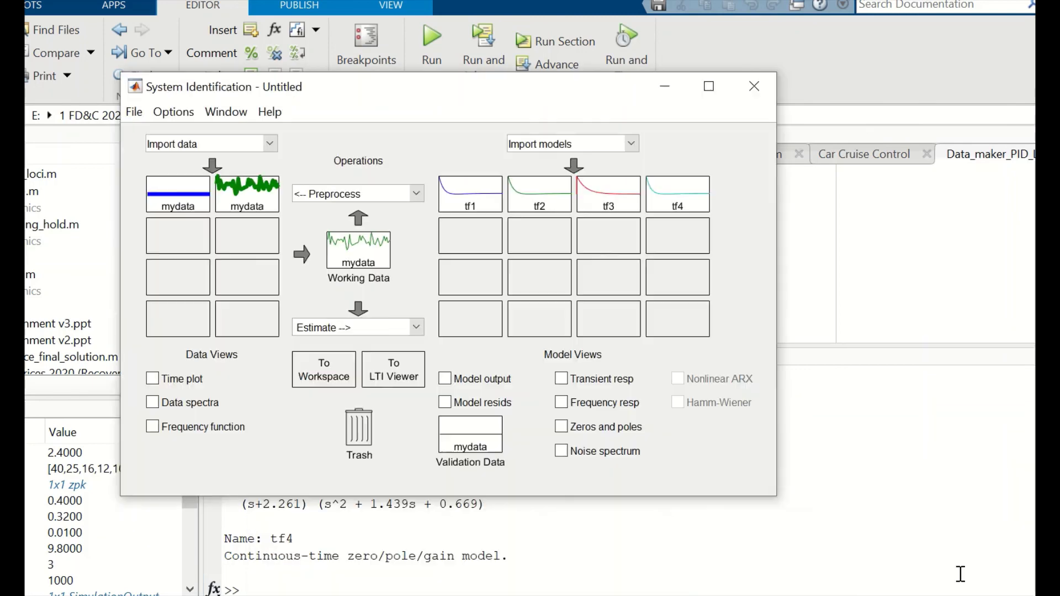
click(754, 87)
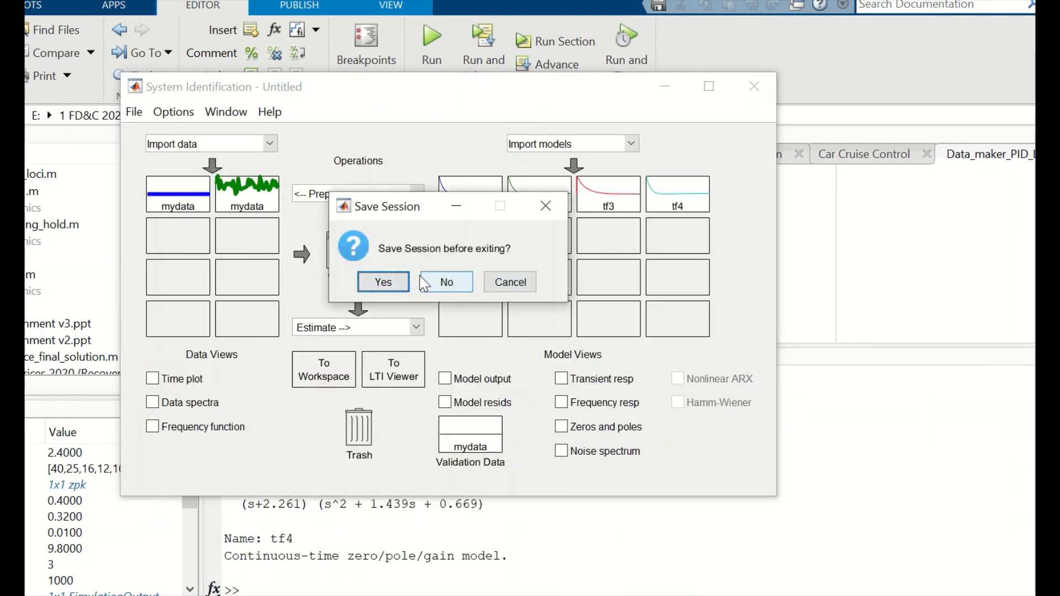
click(510, 282)
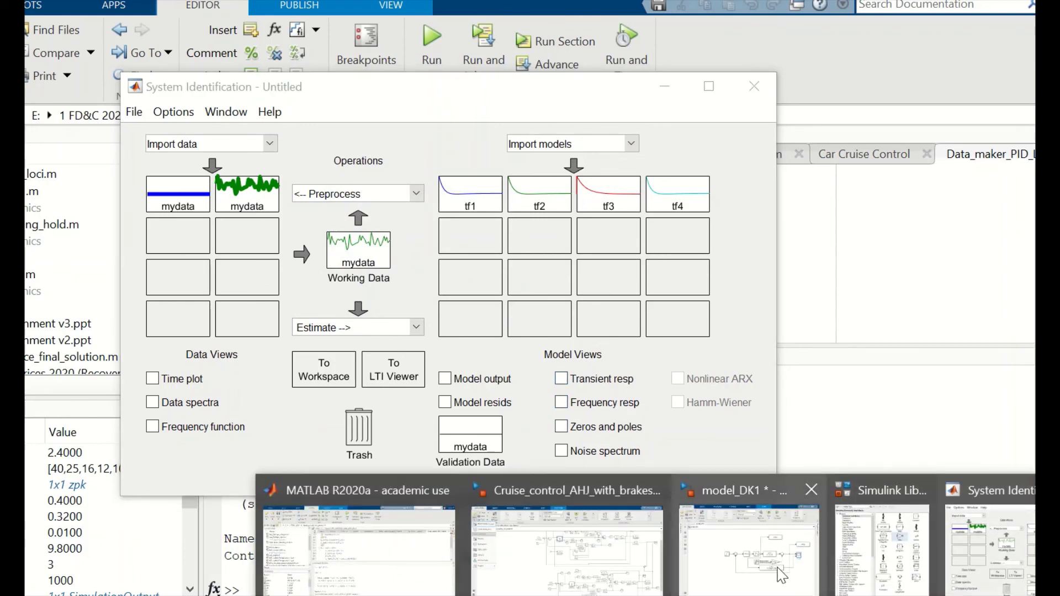
Switch to model_DK1, set the gain on the white noise to 0, and run the simulation.
click(778, 574)
double_click(566, 390)
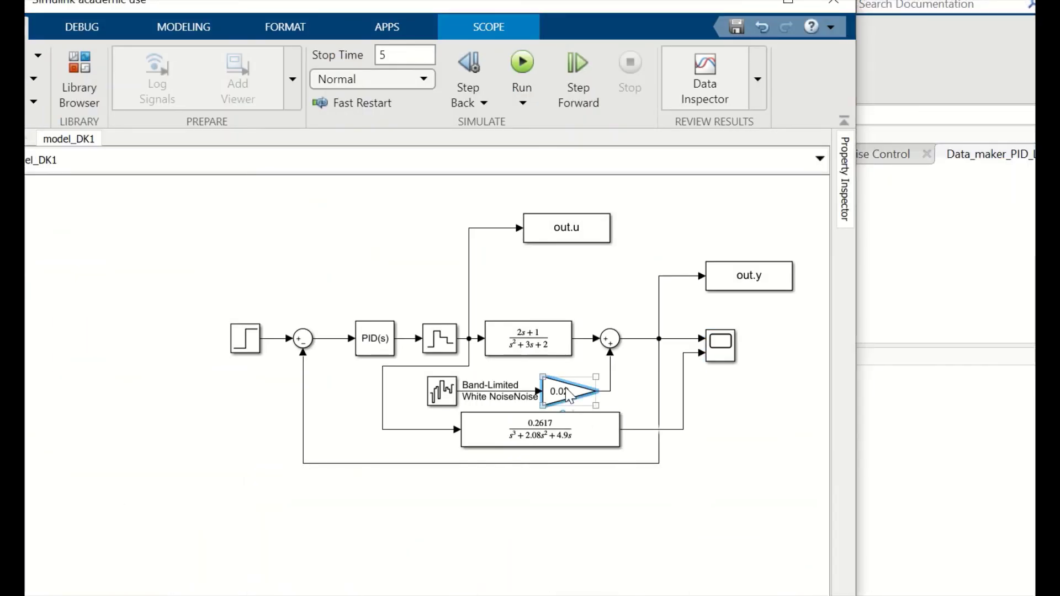
text(0)
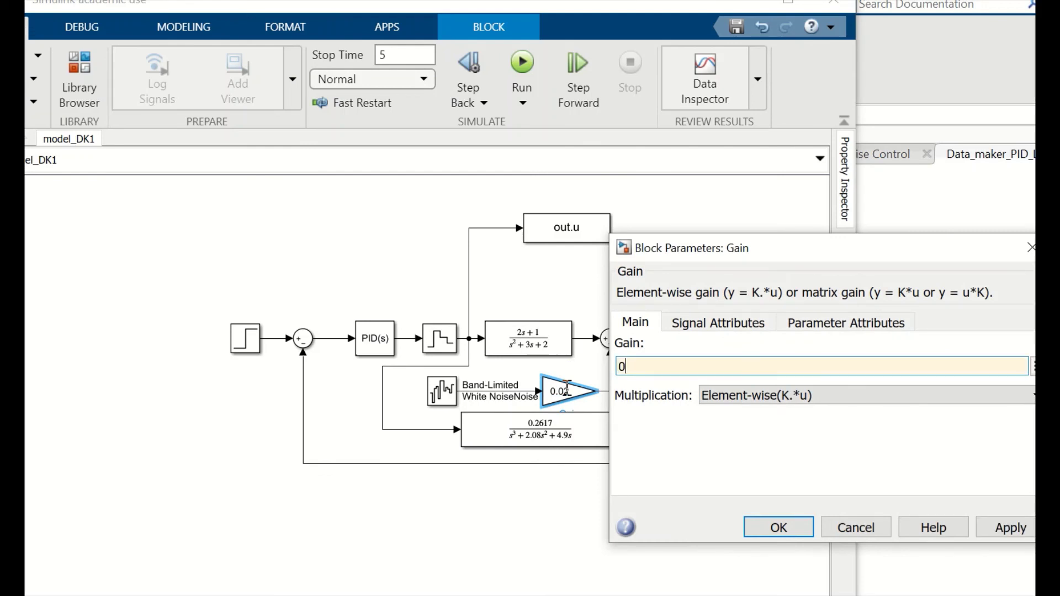
click(776, 526)
click(587, 506)
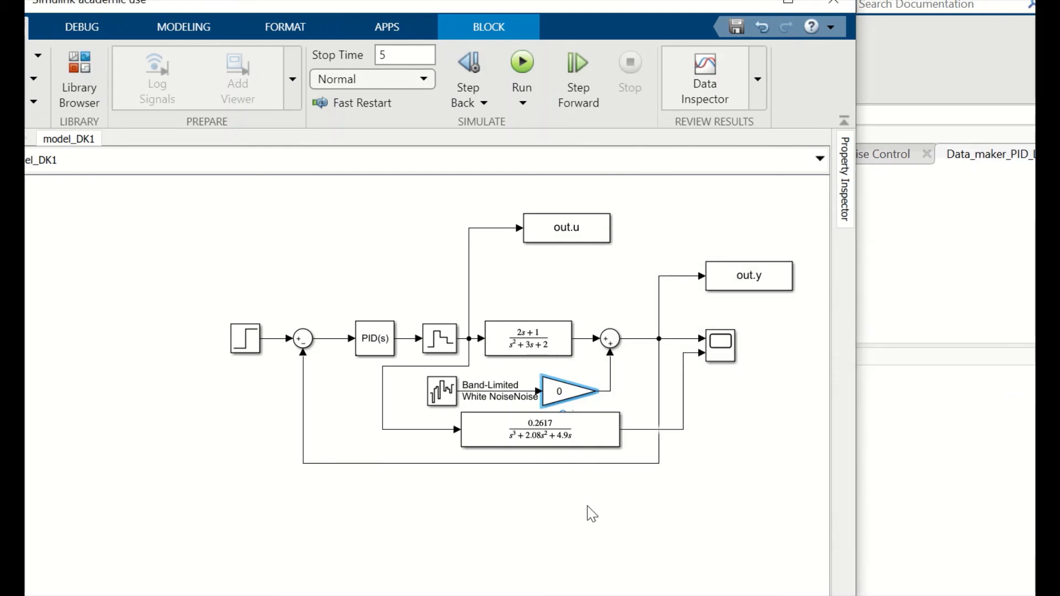
click(591, 425)
click(629, 378)
click(522, 66)
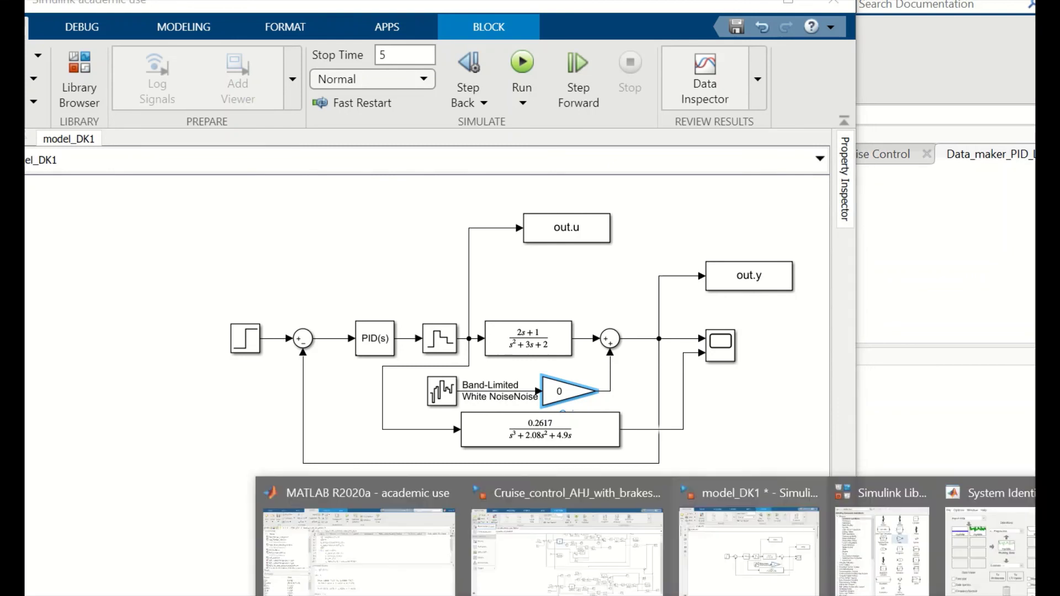
Switch to System Identification, import out.u and out.y as time-domain data named mydata, and make the new set the working data.
click(1000, 557)
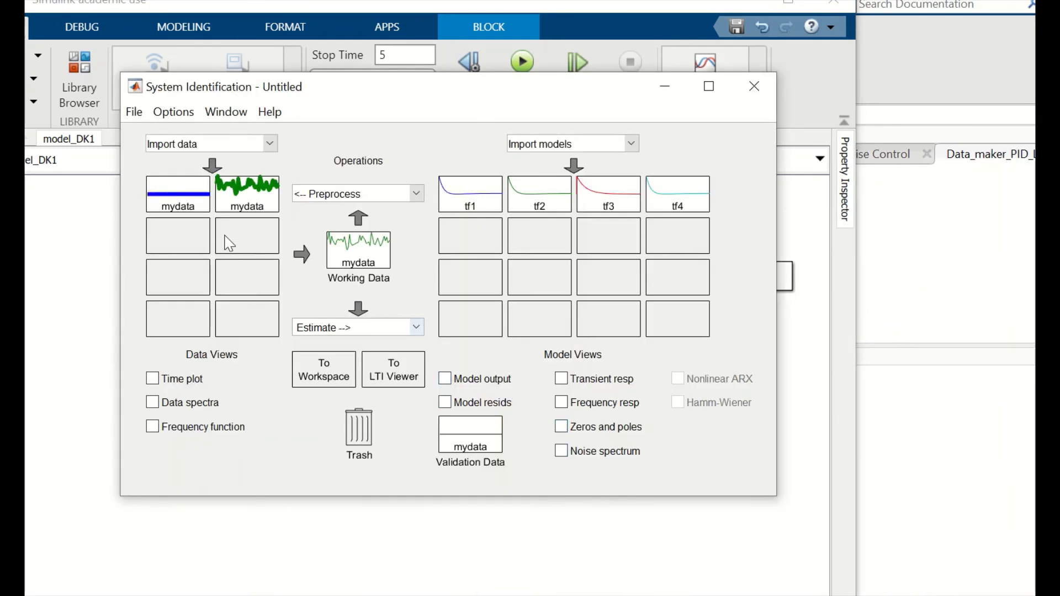
click(269, 143)
click(260, 176)
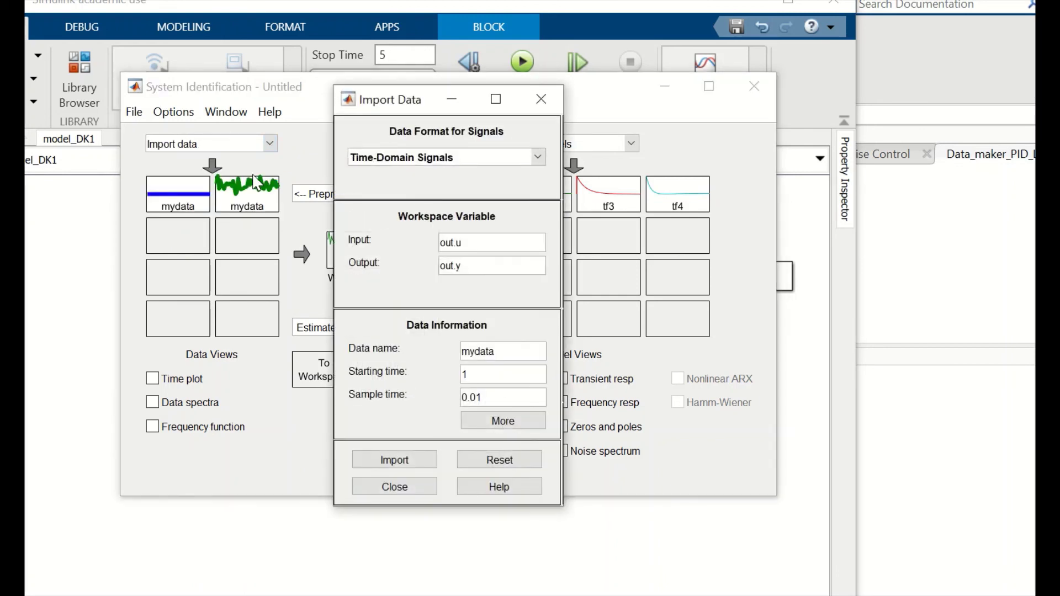
click(396, 461)
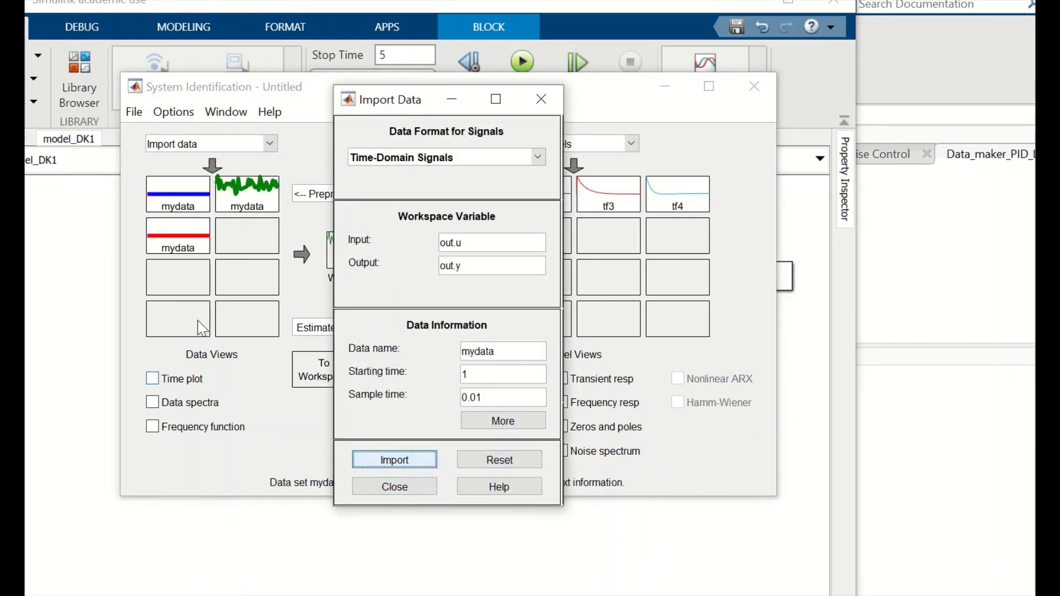
click(411, 487)
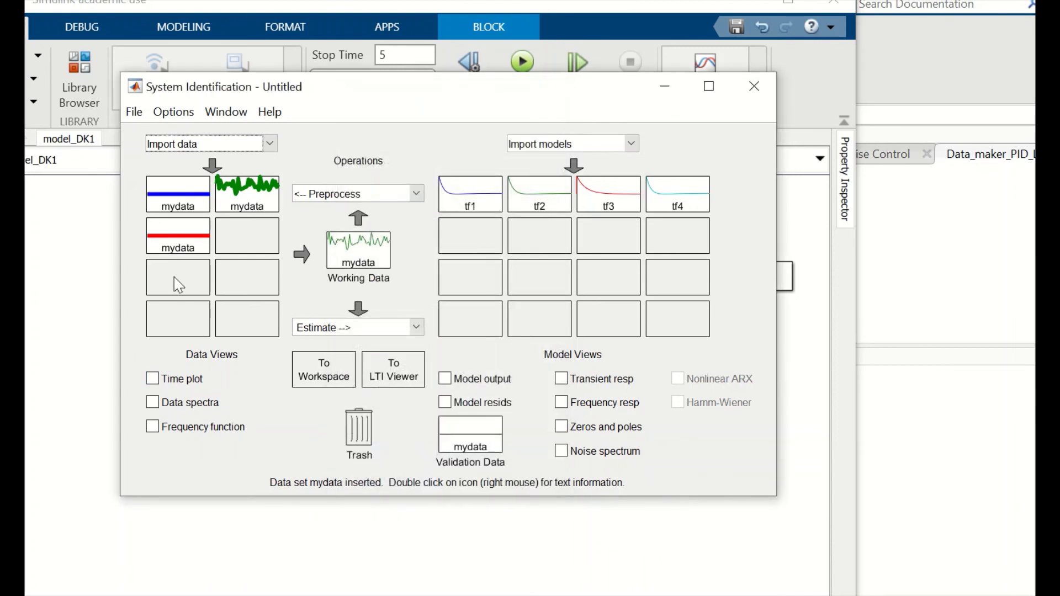
drag(177, 249, 363, 243)
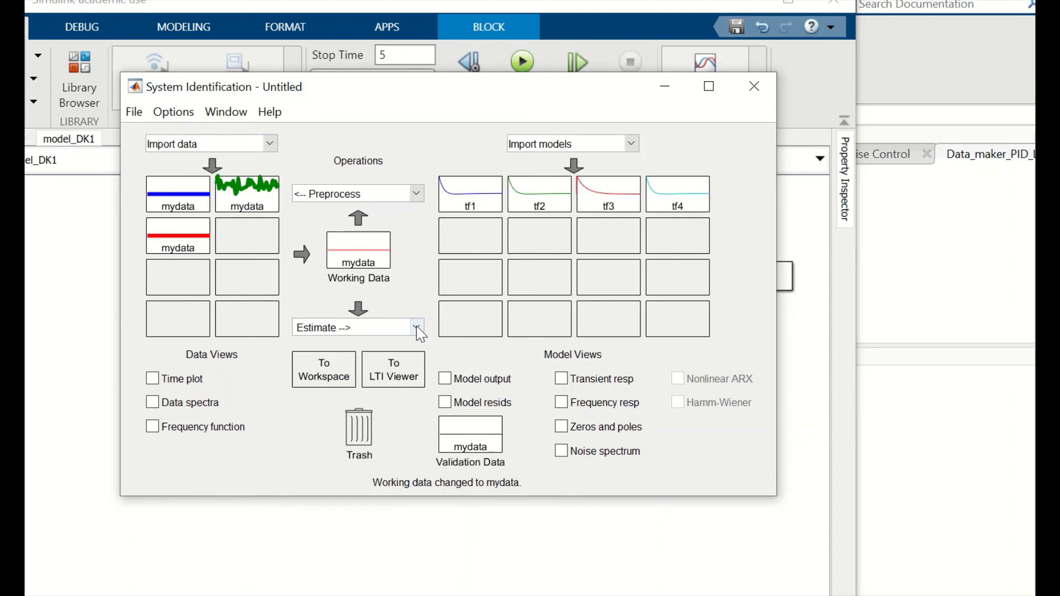
Estimate a transfer function with 3 poles and 2 zeros from the noise-free working data, and close the progress window.
click(416, 325)
click(395, 359)
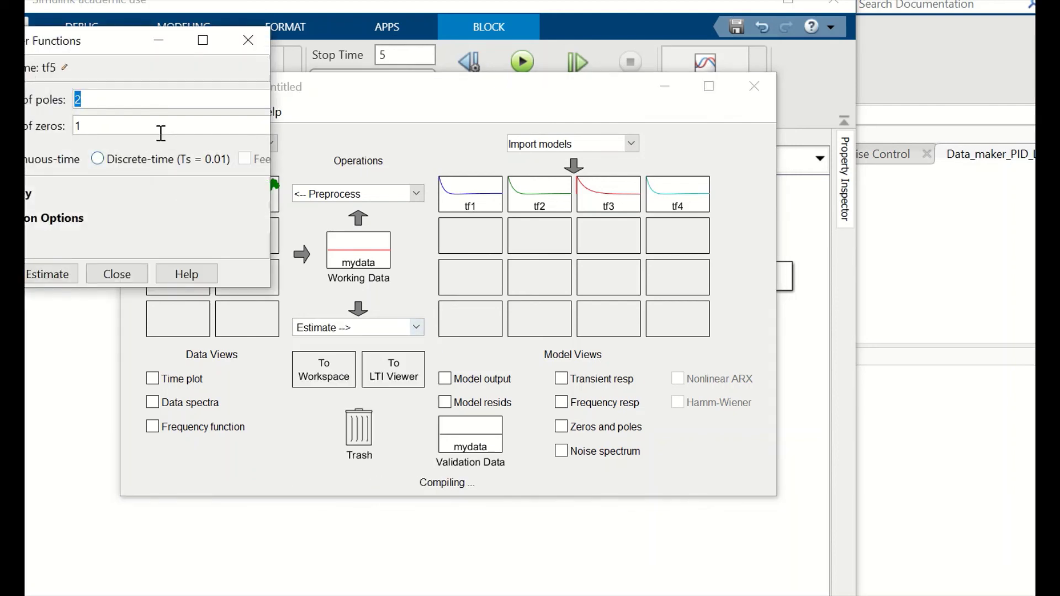
click(138, 100)
key(BackSpace)
key(BackSpace)
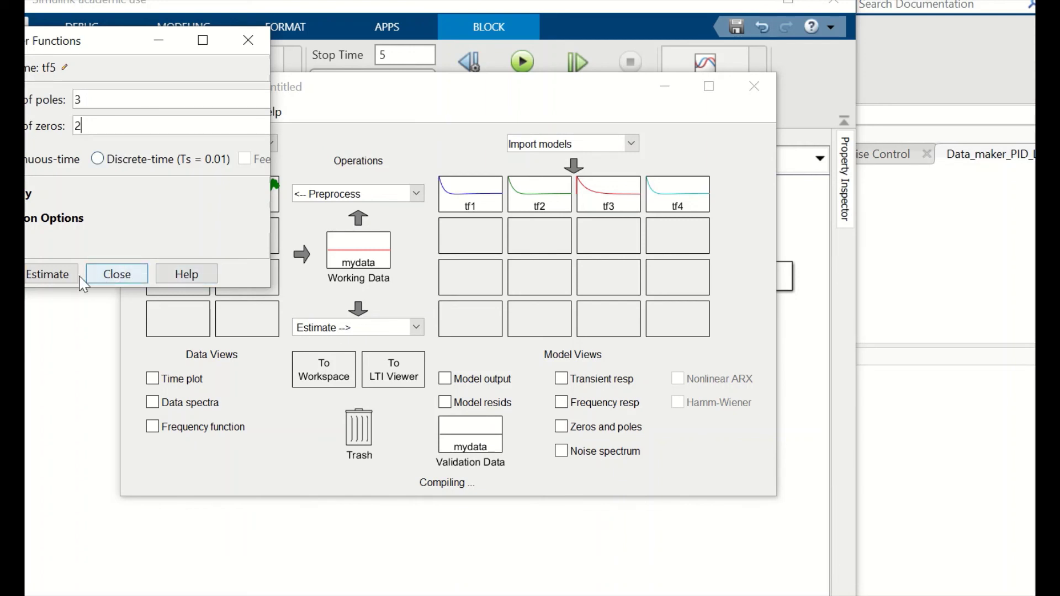
click(56, 279)
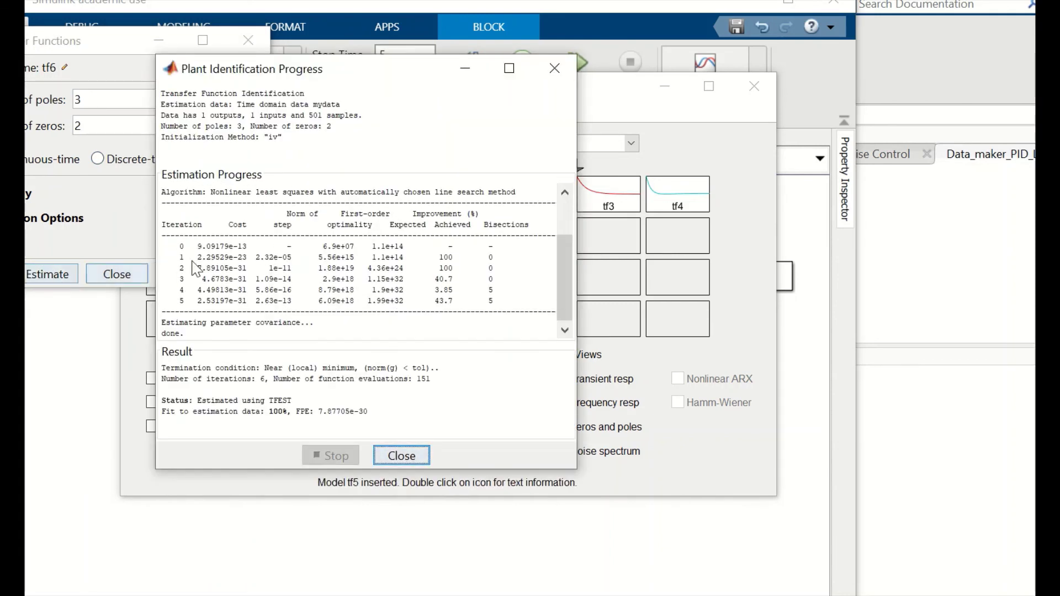
click(408, 456)
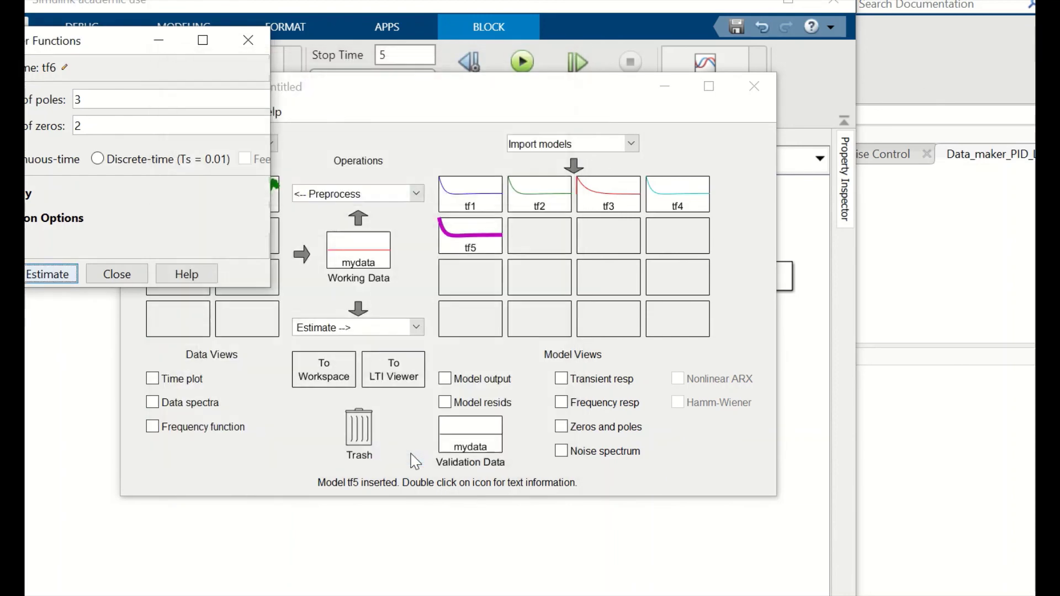
Open the tf5 model information, export the model to the workspace, and close the information window.
double_click(473, 242)
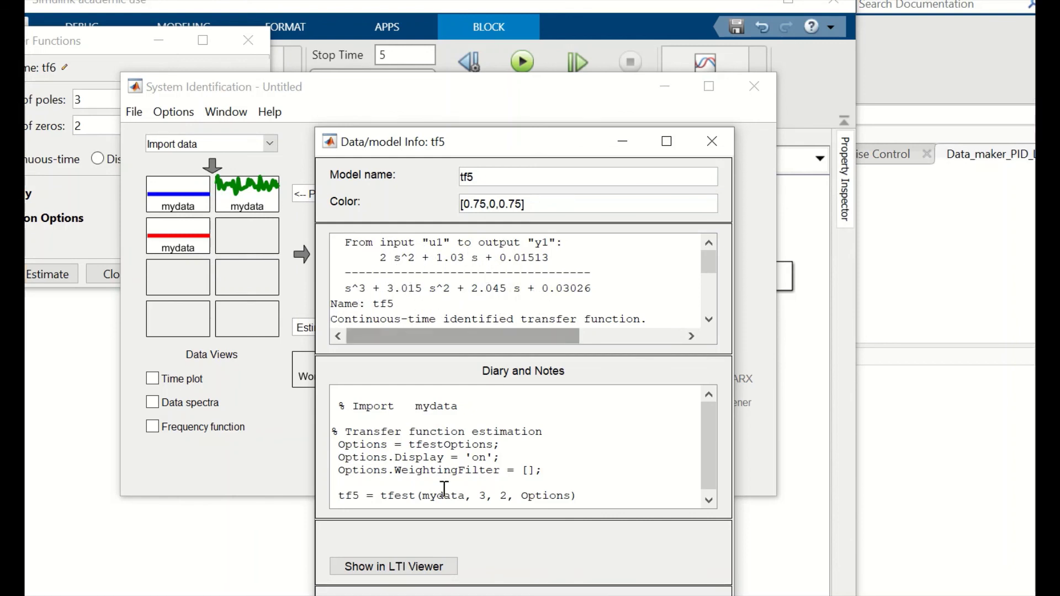
drag(581, 148, 589, 88)
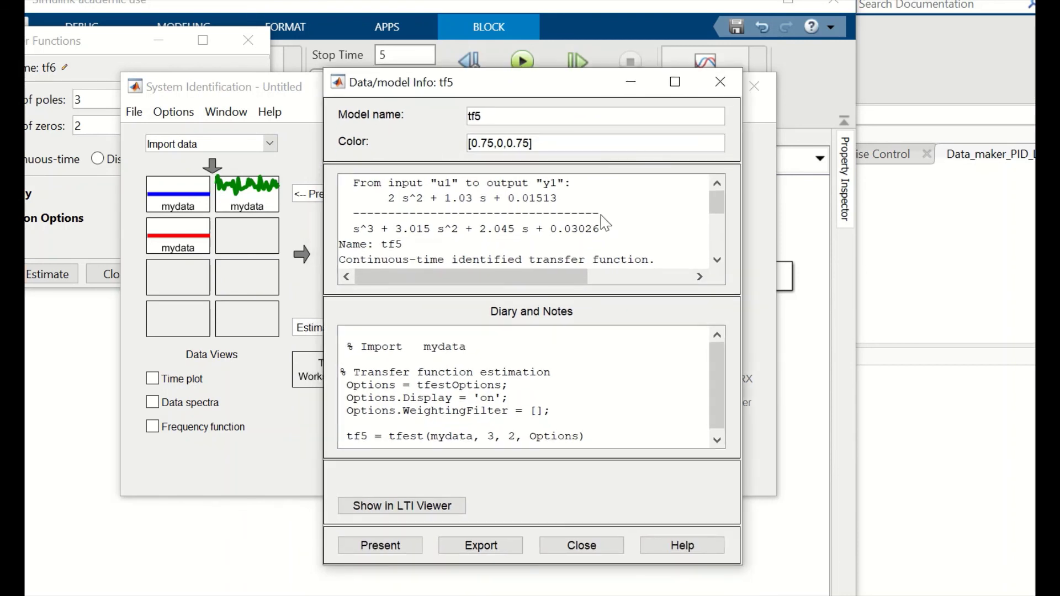
click(476, 551)
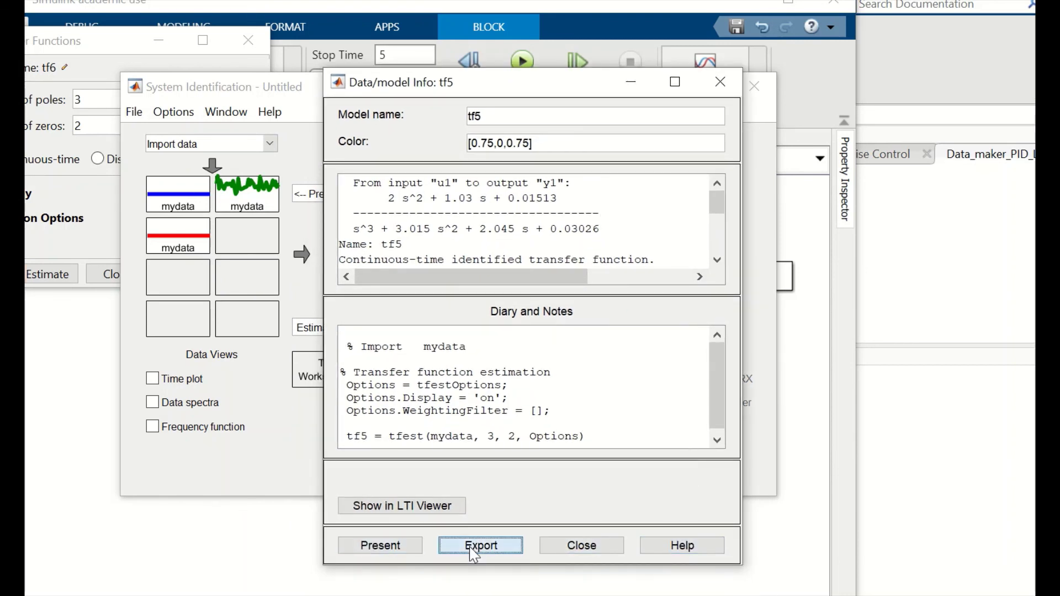
click(720, 82)
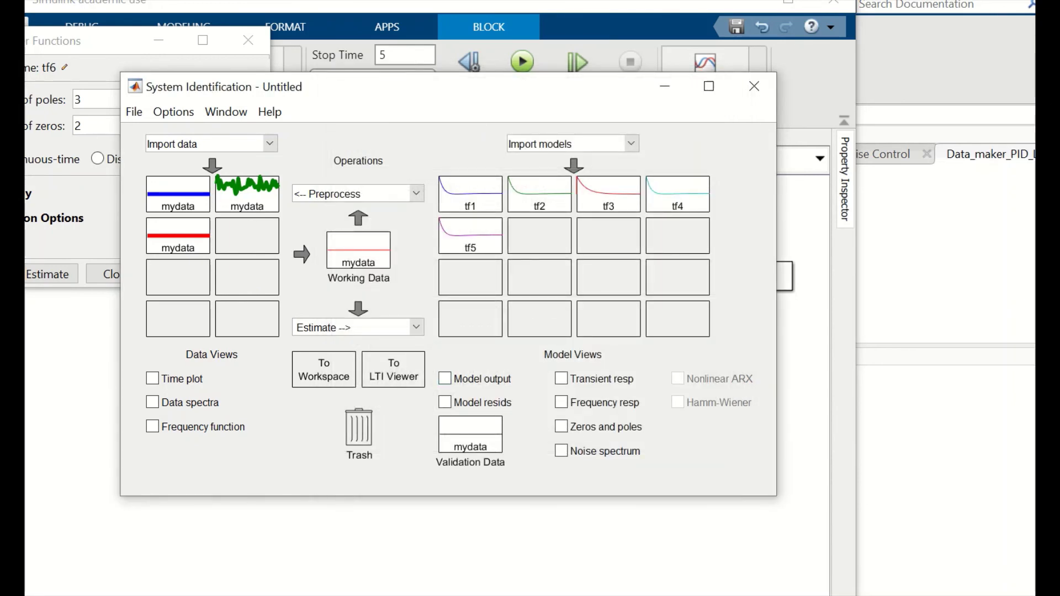
Switch to MATLAB and display the zero-pole-gain form of tf5 with zpk(tf5).
click(390, 567)
text(zpk)
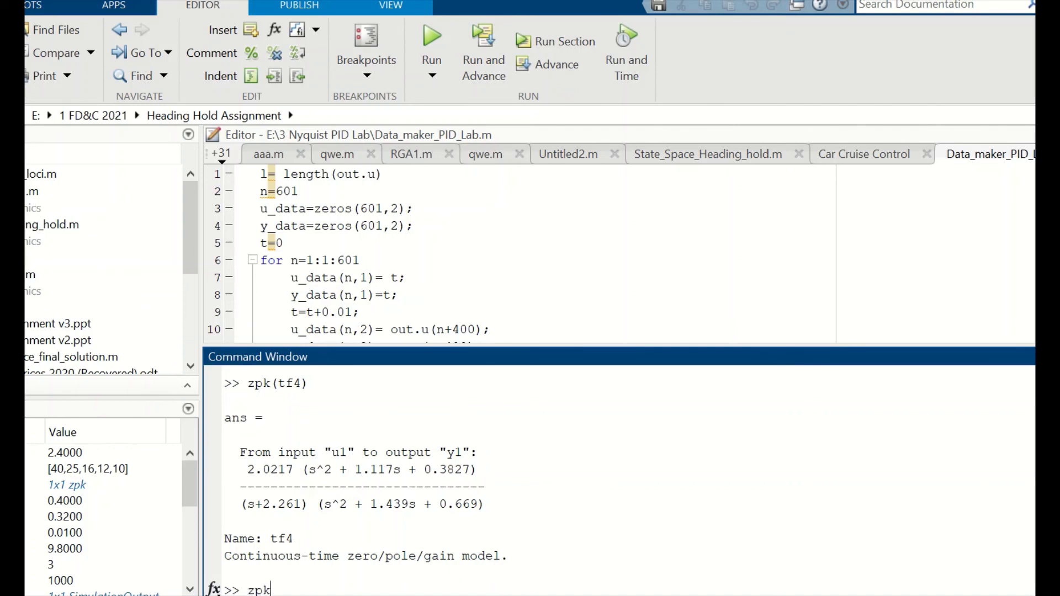
text((tf5))
key(Return)
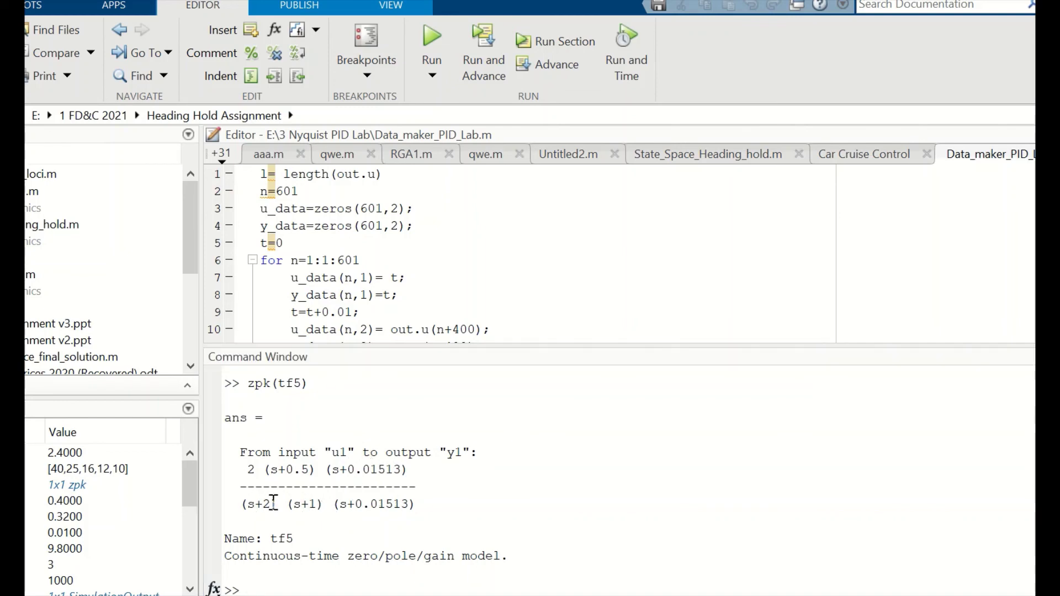
Switch back to the System Identification window.
click(331, 20)
mouse_move(574, 595)
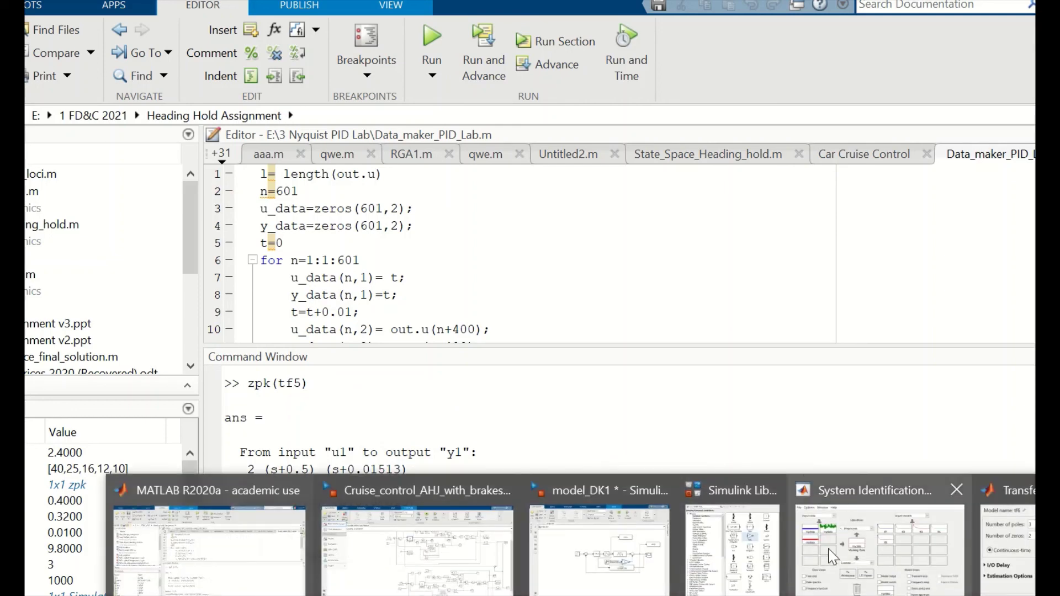
click(856, 549)
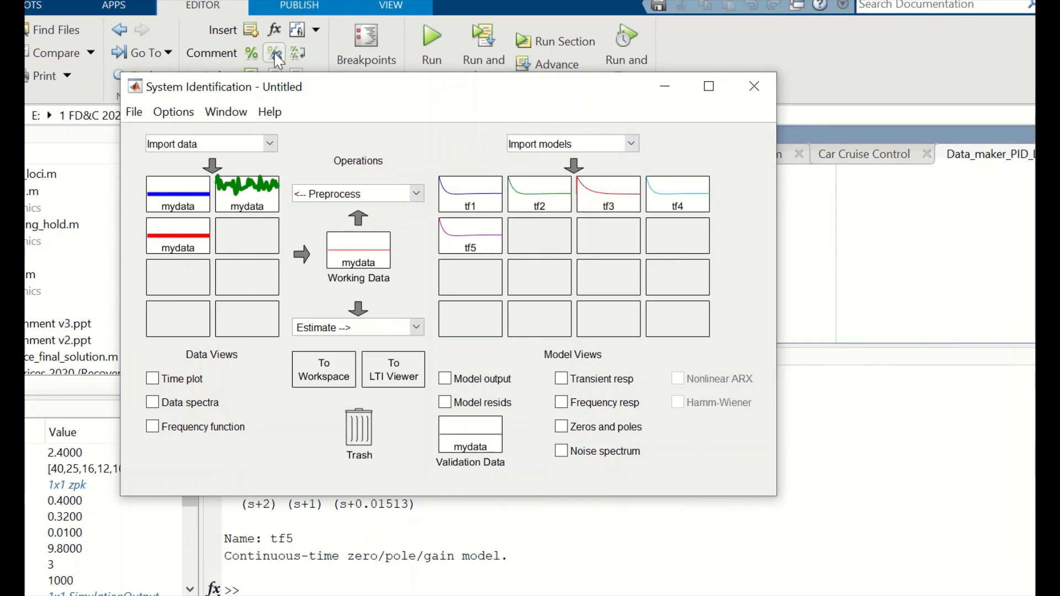
mouse_move(502, 16)
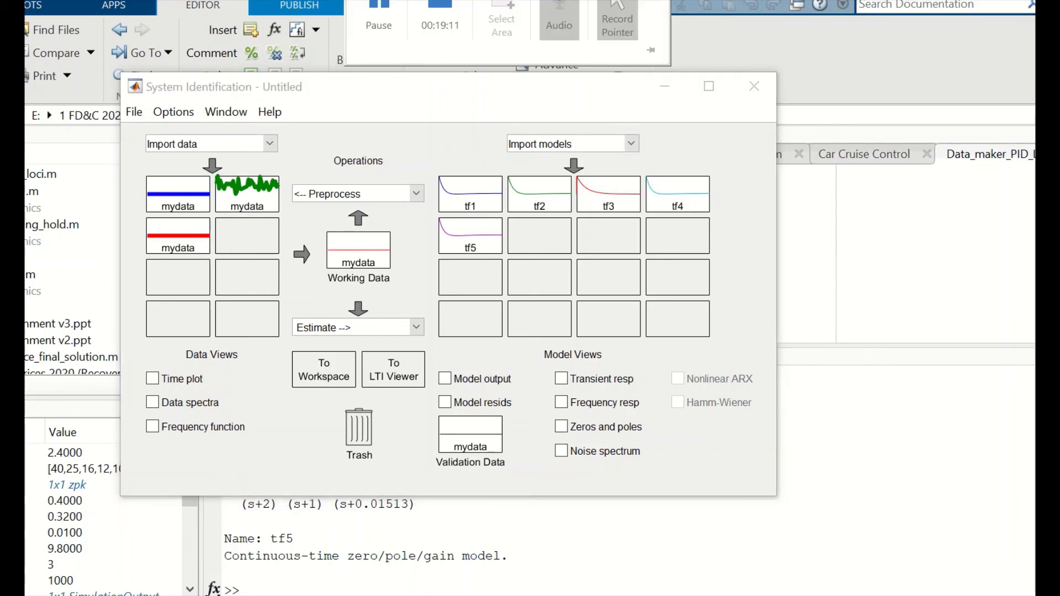